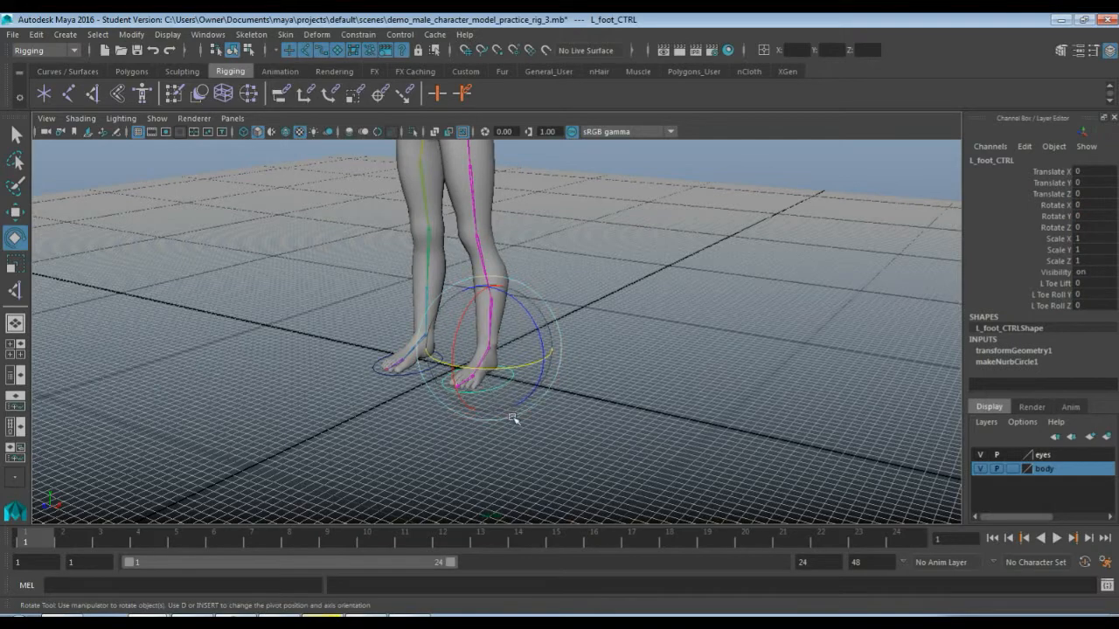
Step: Lift the left foot control about 22.5 units in Y to test how the knee bends
key(w)
drag(487, 283, 424, 178)
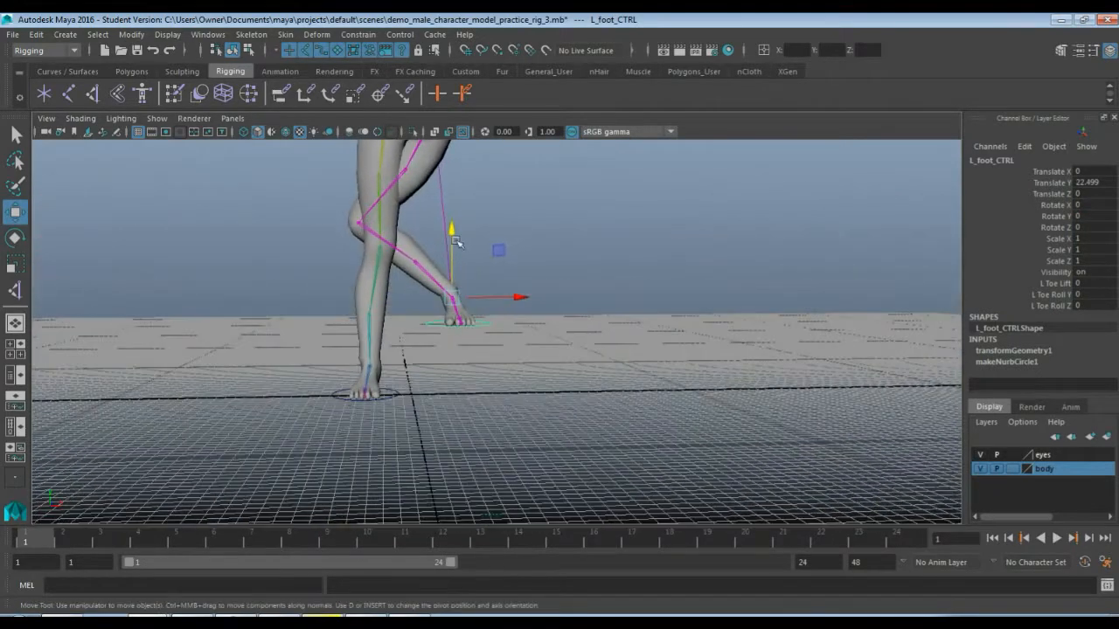
alt+drag(426, 278, 497, 301)
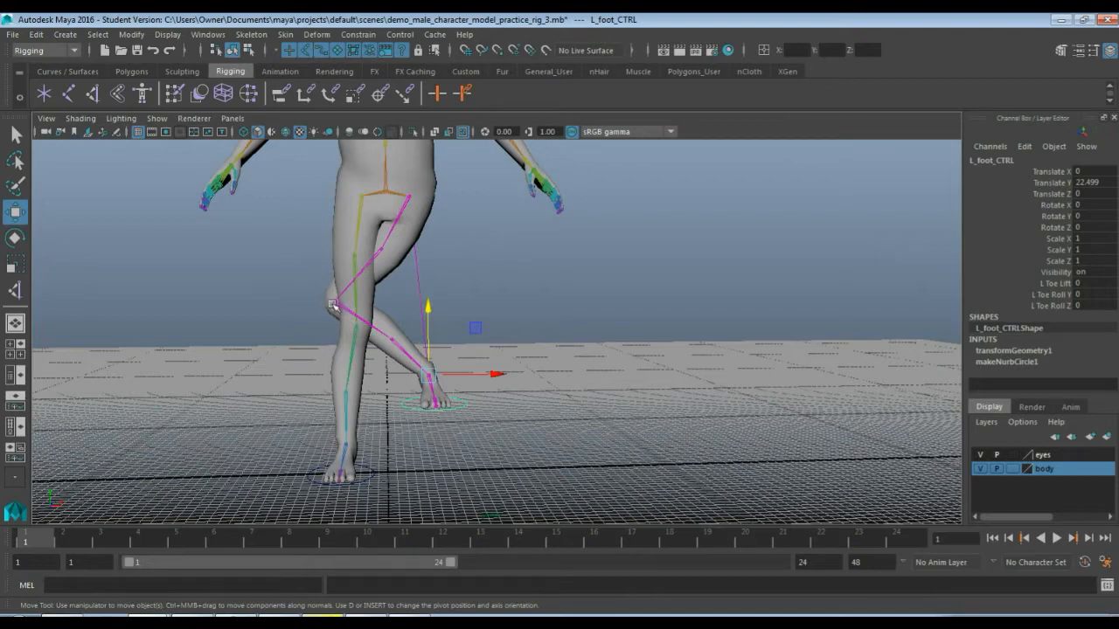
alt+drag(466, 282, 671, 312)
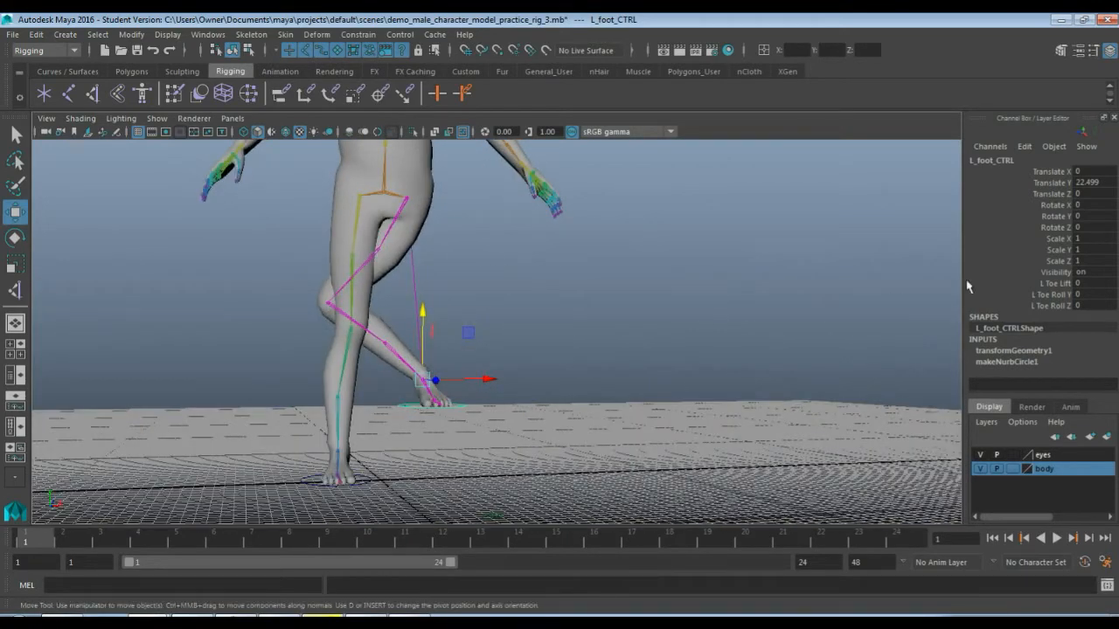
Step: Reset the left foot control's Translate Y to 0
double_click(1086, 182)
text(0)
key(Return)
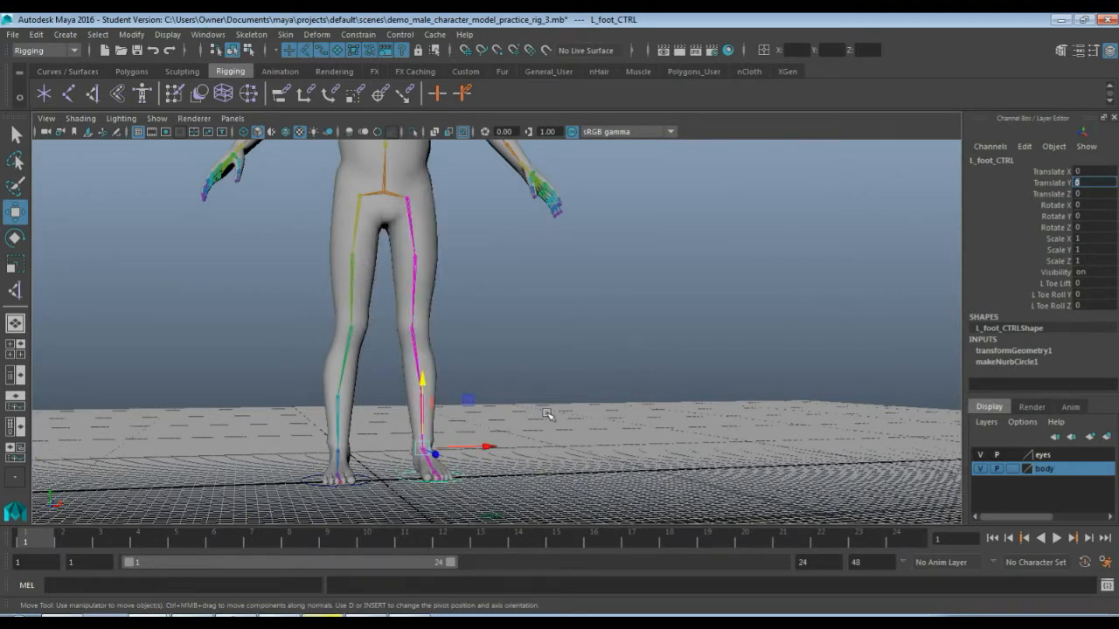
Step: Examine the alignment of the left leg's hip, knee and ankle joints from the side and in perspective
scroll(550, 415, up, 4)
alt+drag(550, 416, 432, 388)
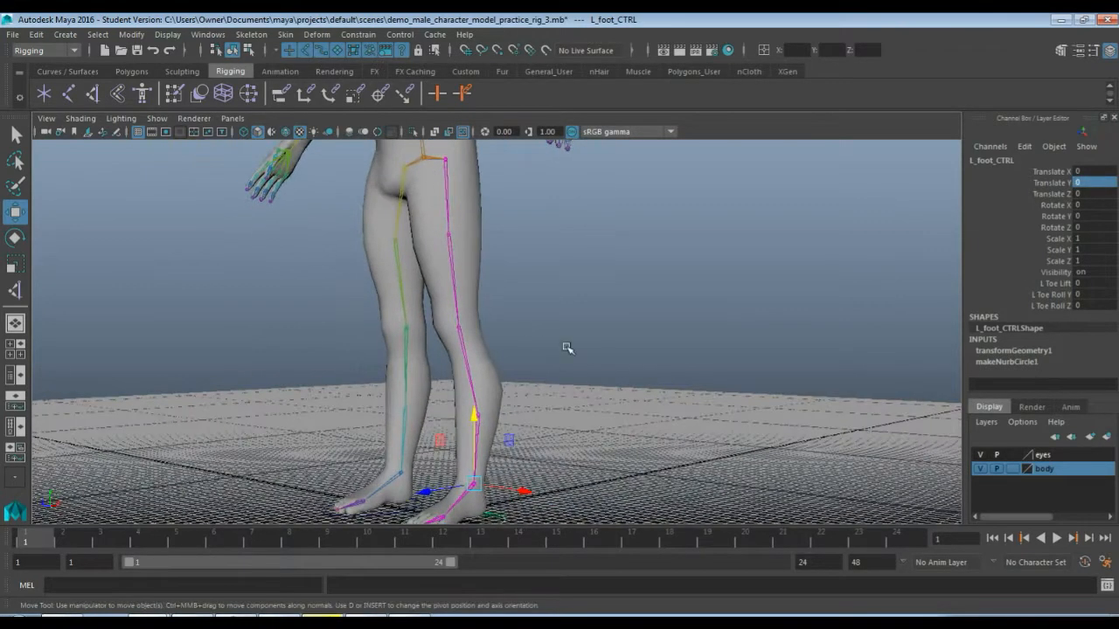
alt+drag(566, 347, 524, 234)
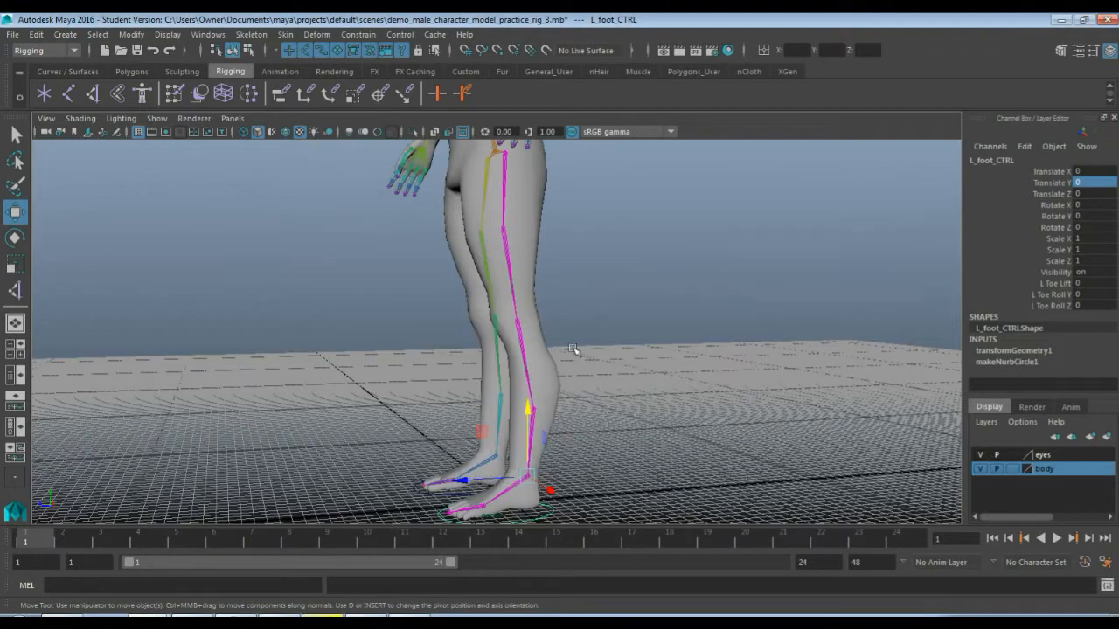
key(space)
key(space)
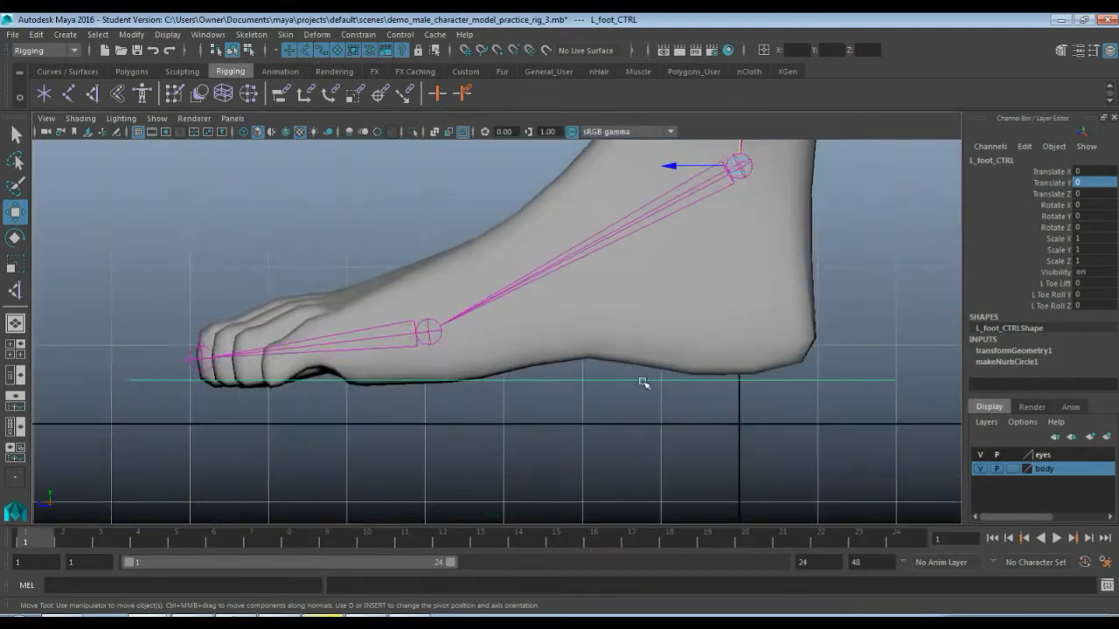
scroll(643, 383, down, 6)
alt+middle_drag(687, 299, 617, 485)
alt+middle_drag(691, 166, 665, 289)
alt+middle_drag(646, 187, 580, 329)
scroll(626, 315, down, 4)
scroll(565, 323, down, 4)
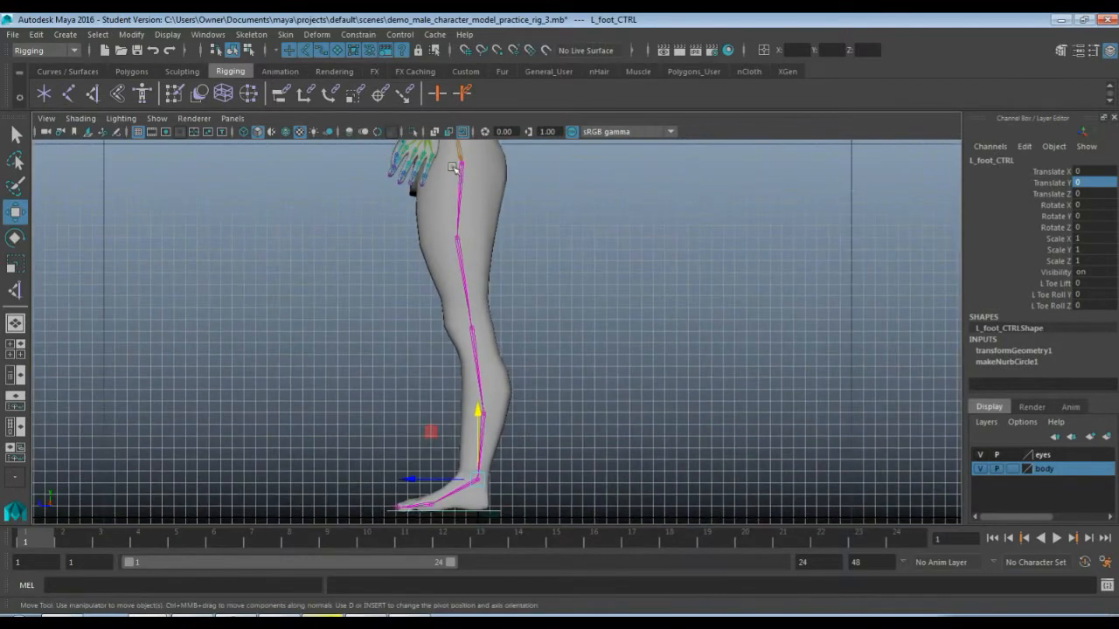
click(459, 164)
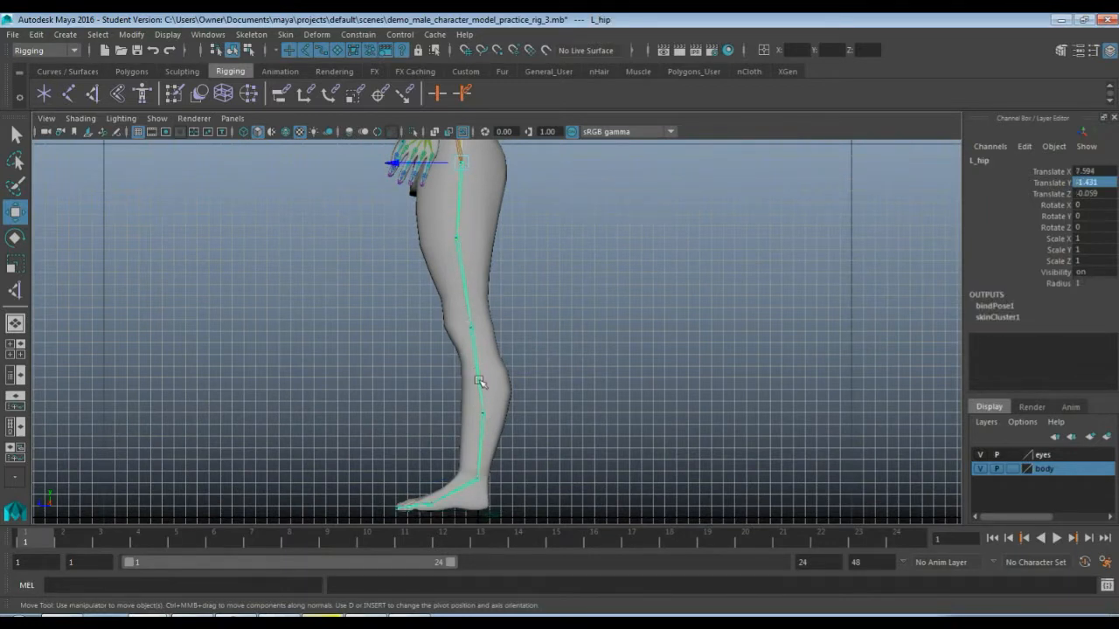
click(471, 327)
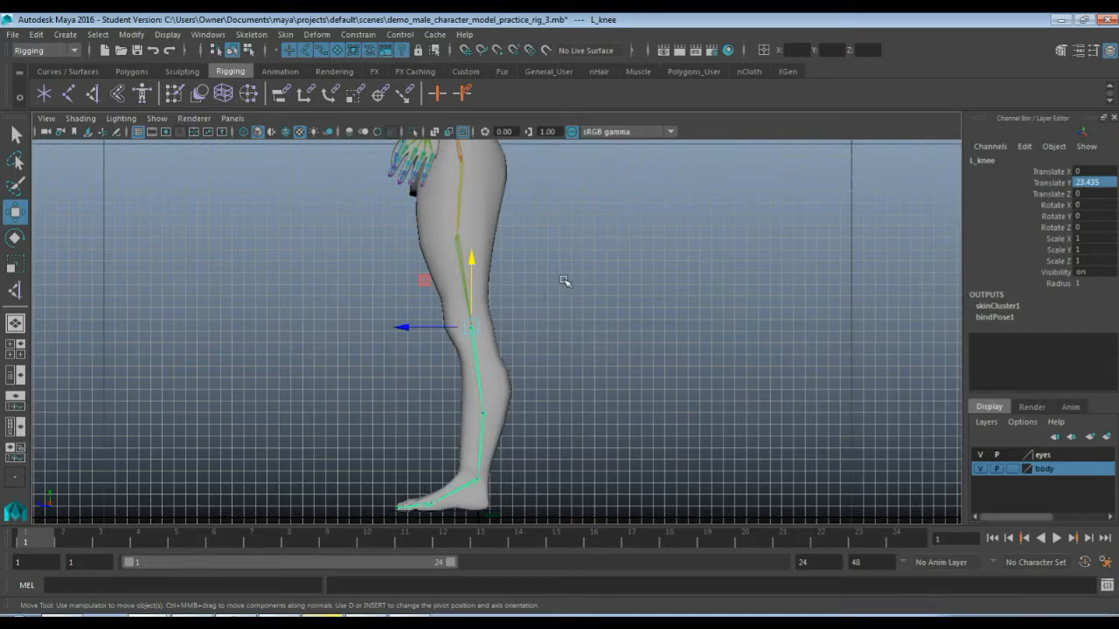
key(space)
key(space)
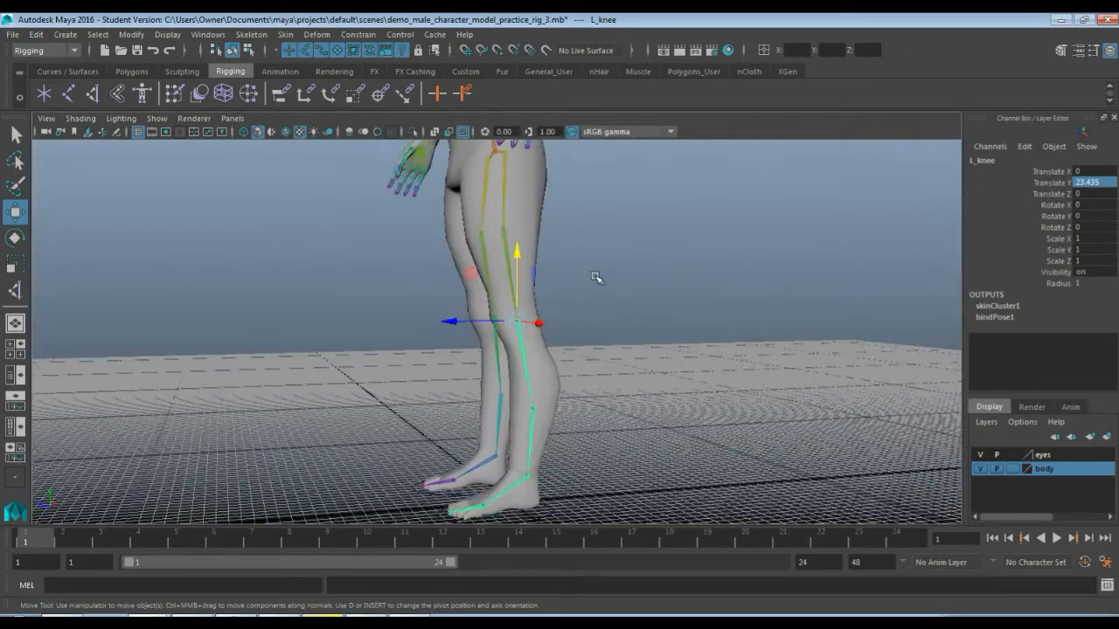
alt+drag(595, 277, 558, 293)
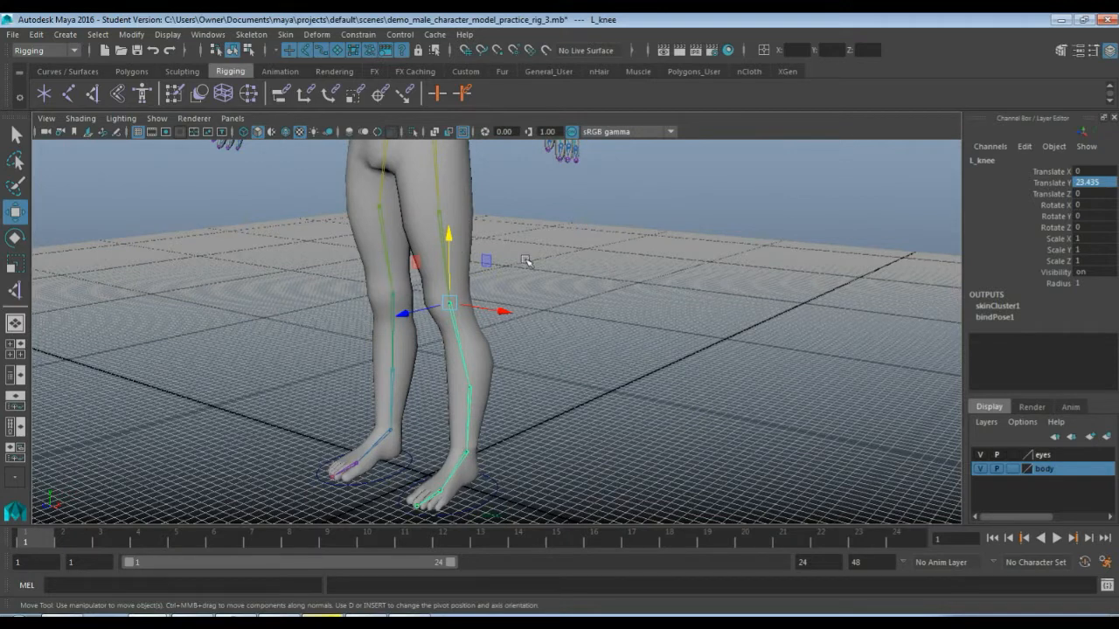
scroll(569, 289, down, 1)
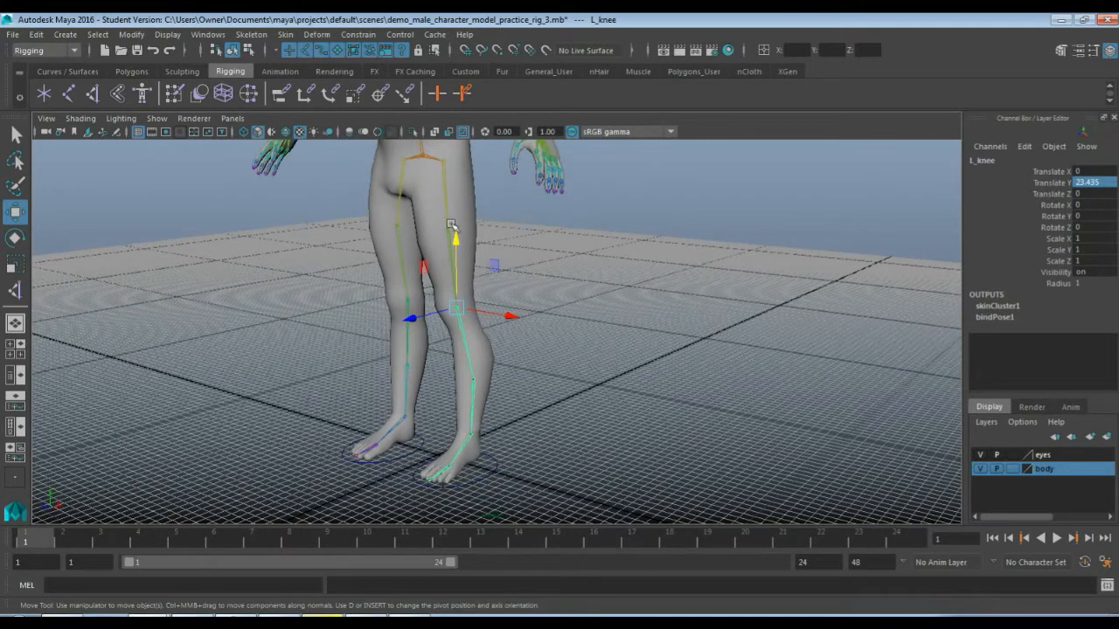
Step: Unbind the body mesh from the skeleton's pelvis root, using the Keep history option
click(421, 157)
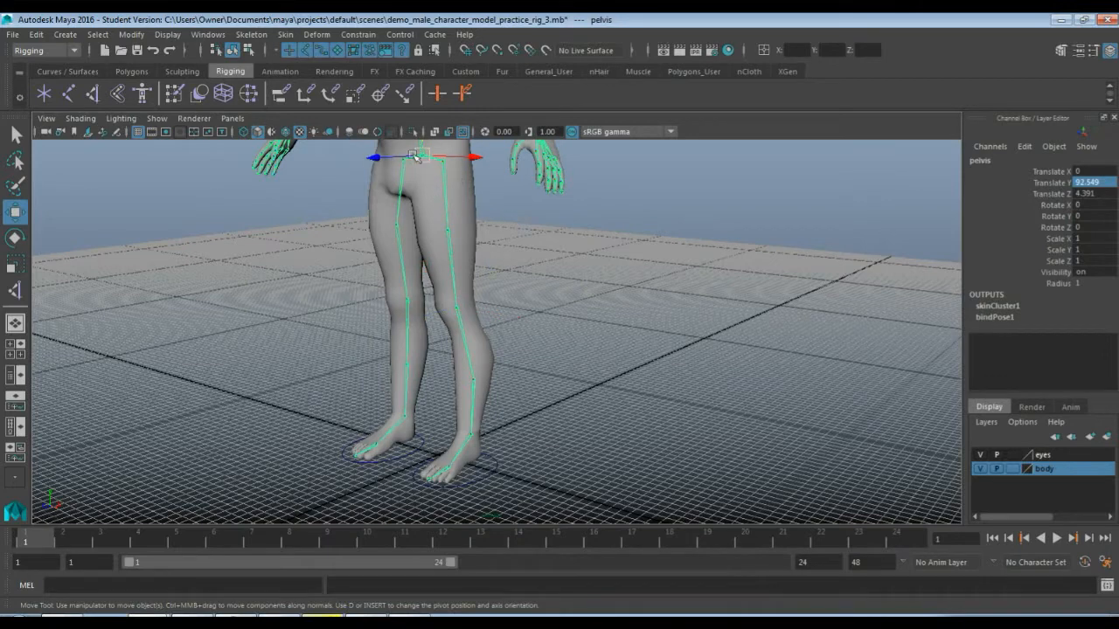
click(470, 208)
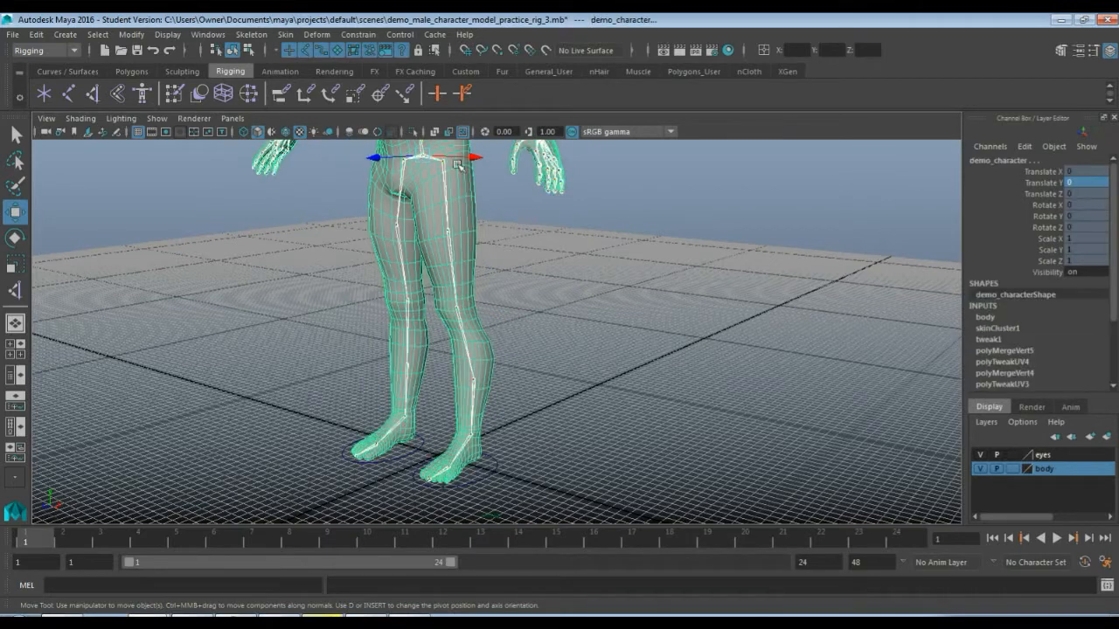
click(285, 35)
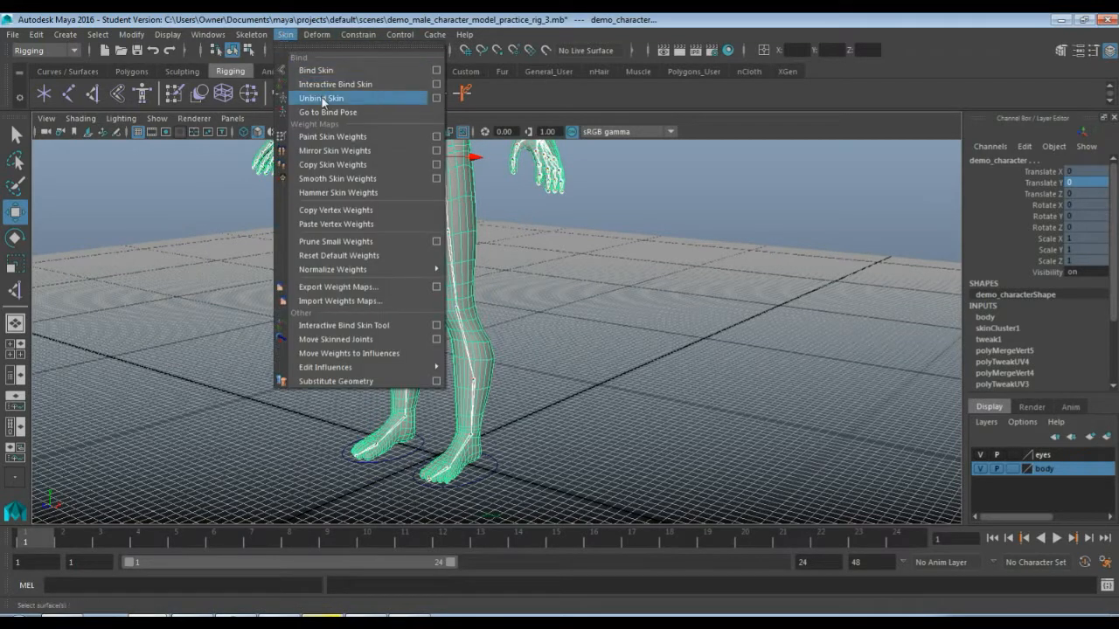
click(436, 98)
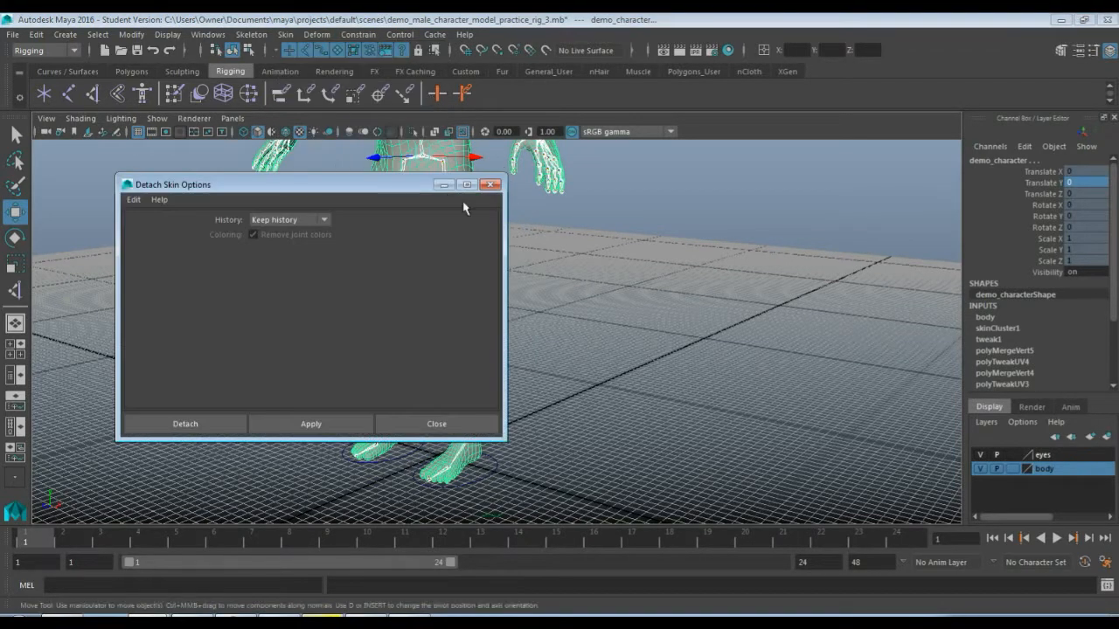
drag(357, 196, 864, 175)
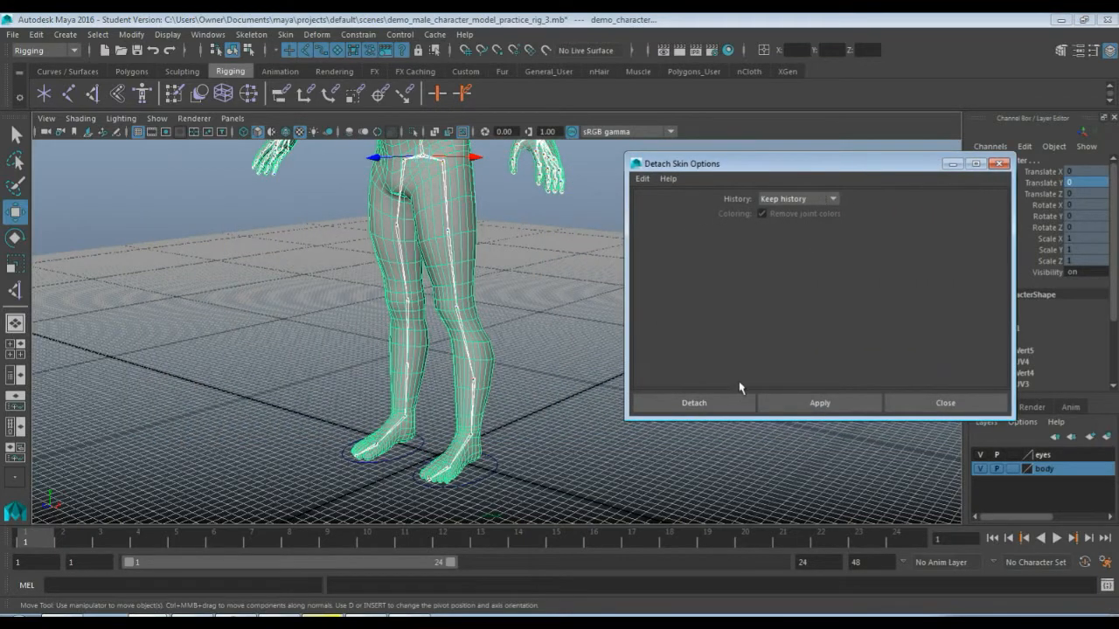
click(780, 406)
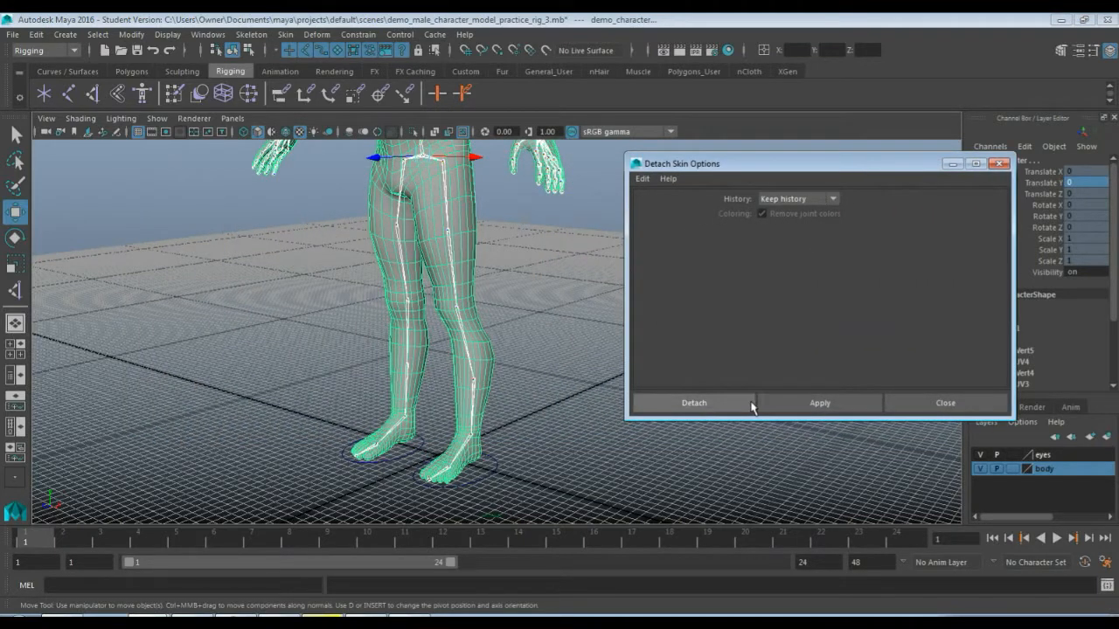
click(591, 412)
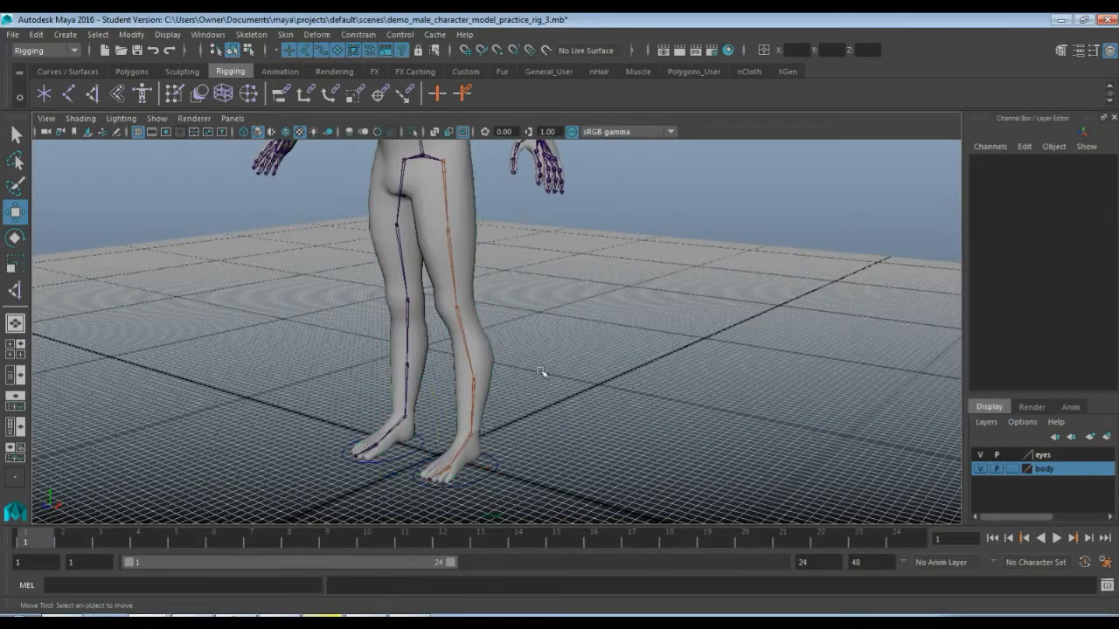
Step: Delete the left ankle's IK handle
click(454, 372)
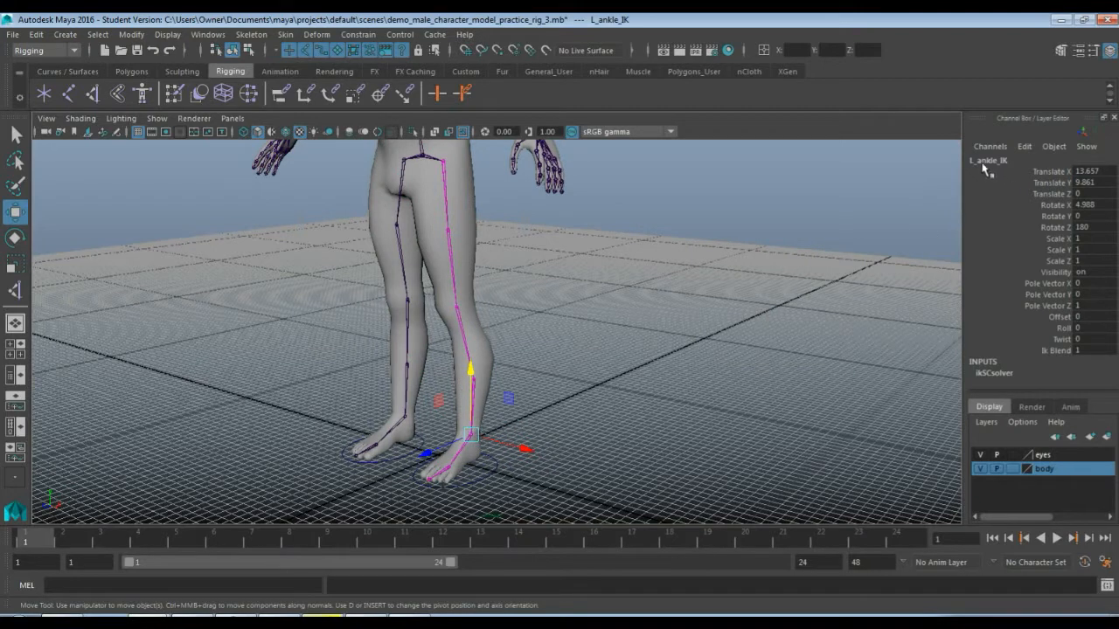
click(633, 376)
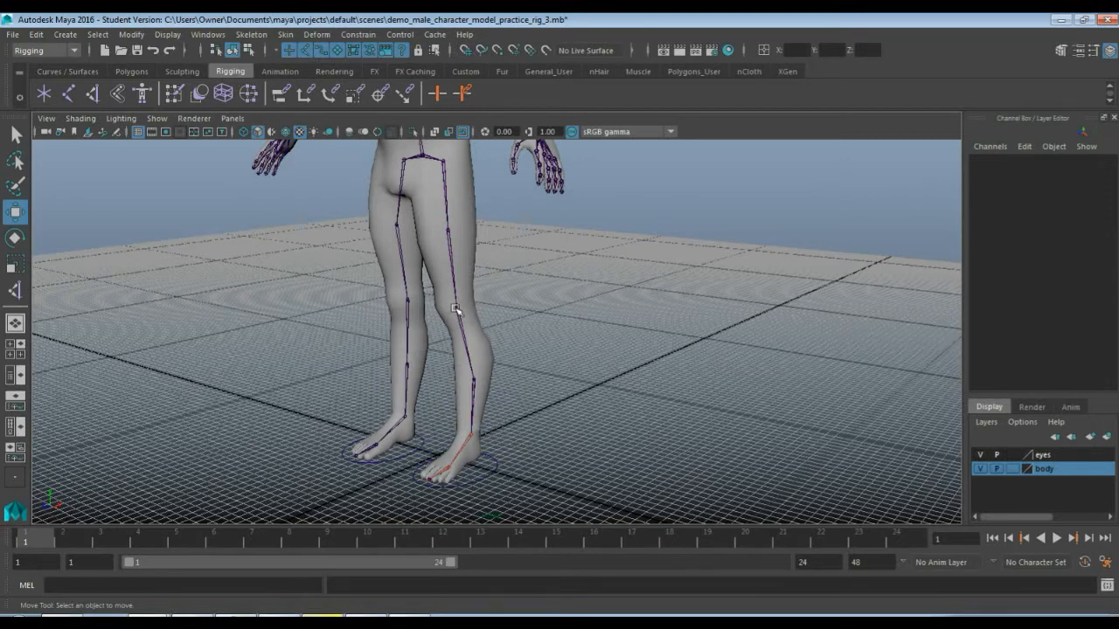
Step: Shift both knee joints forward in the side view to about 1.5 in Translate Z, leaving their child joints in place
click(458, 308)
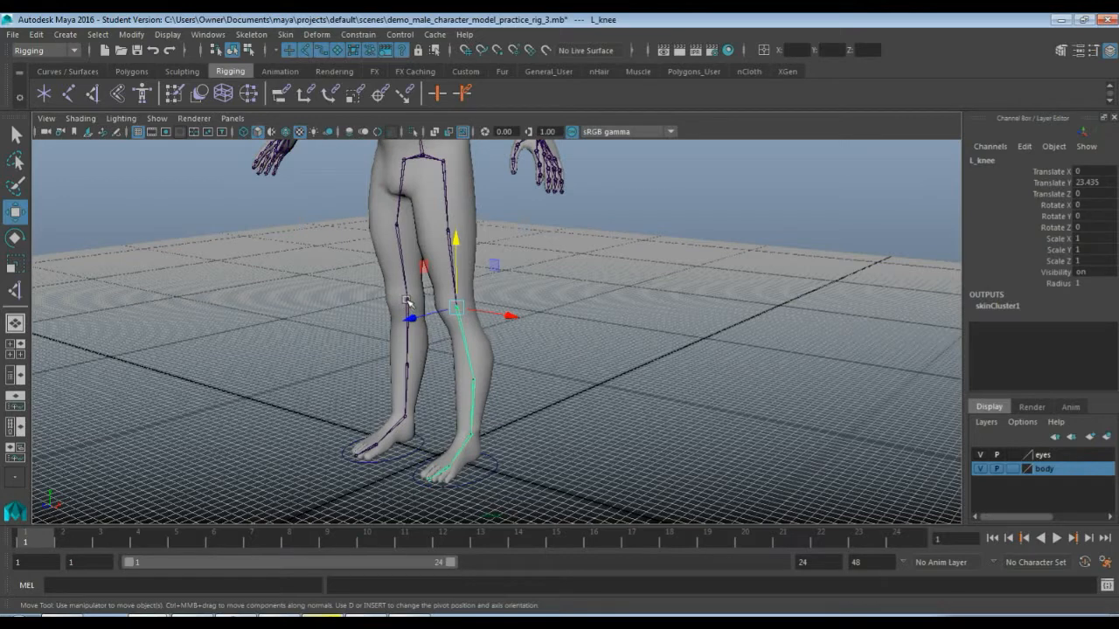
click(408, 301)
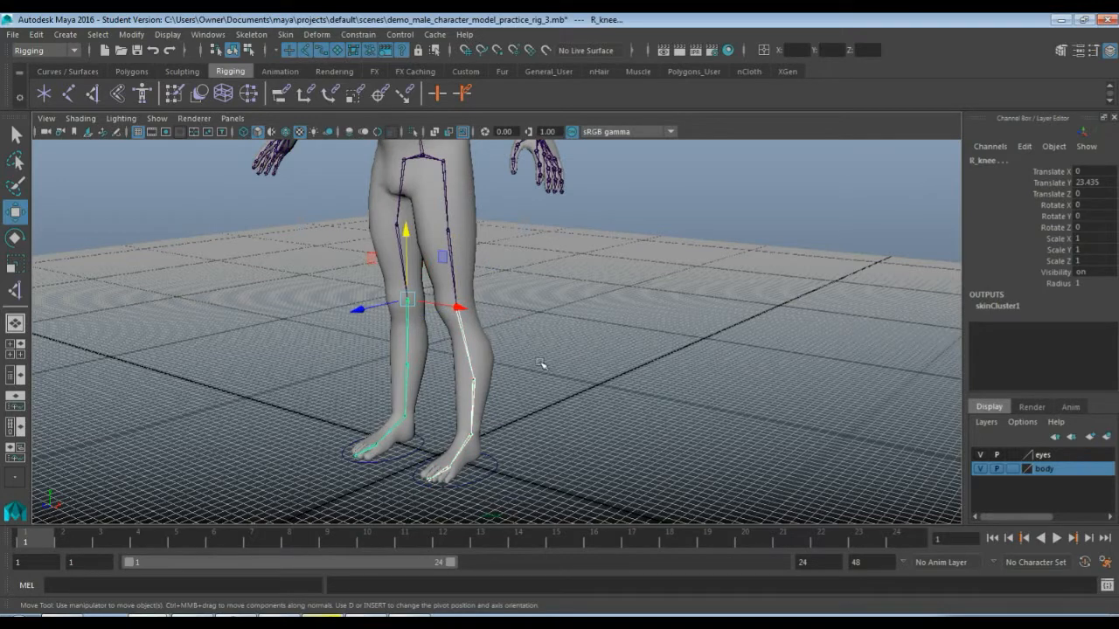
key(d)
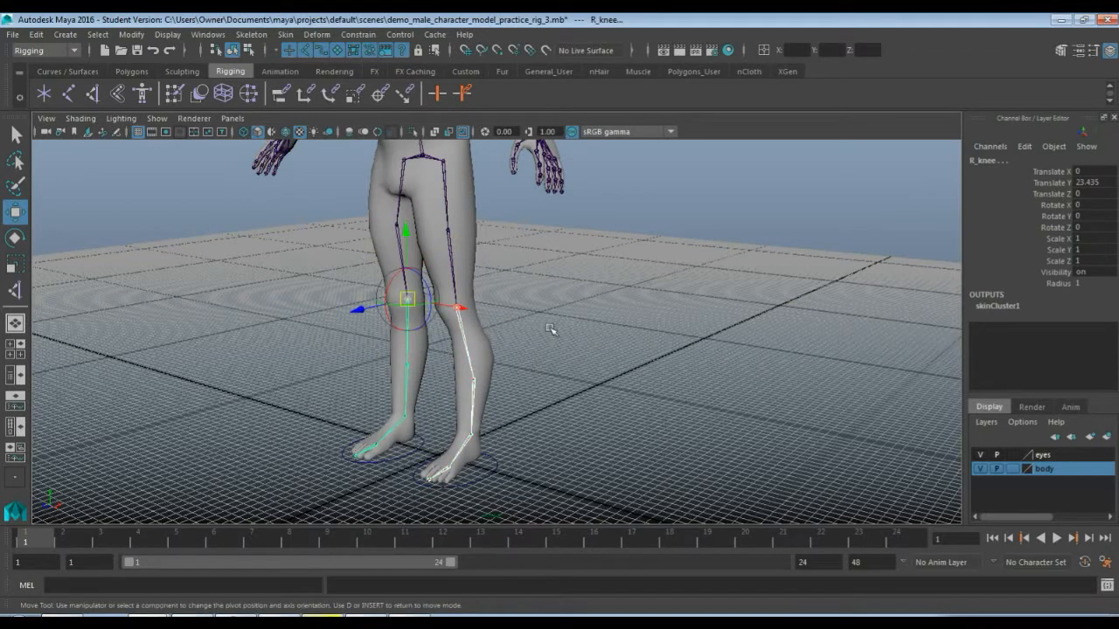
key(space)
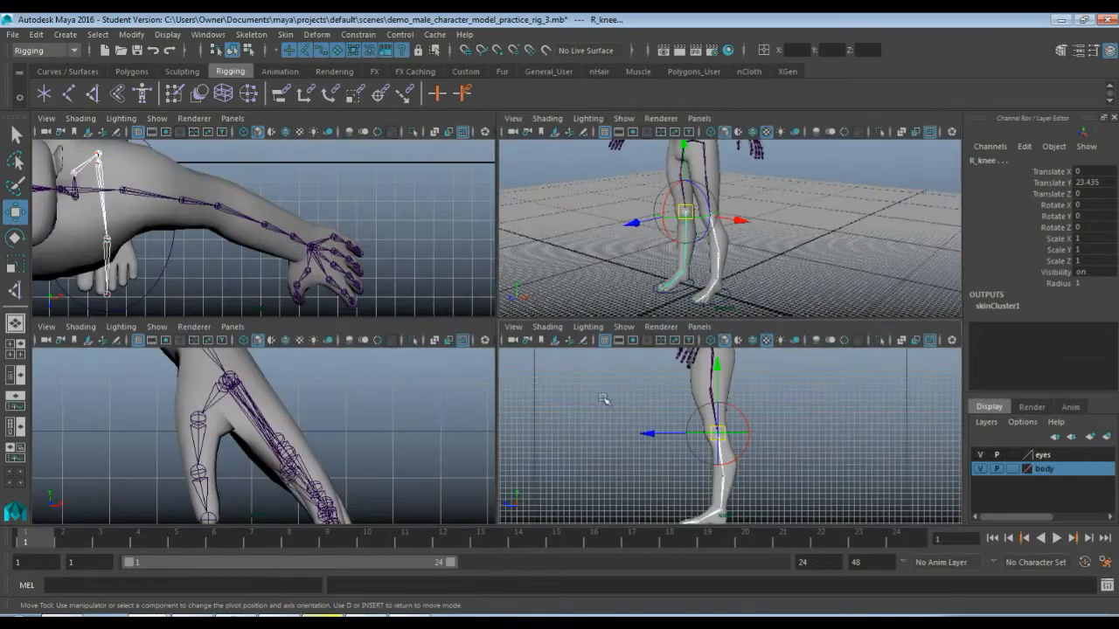
key(space)
scroll(533, 403, up, 5)
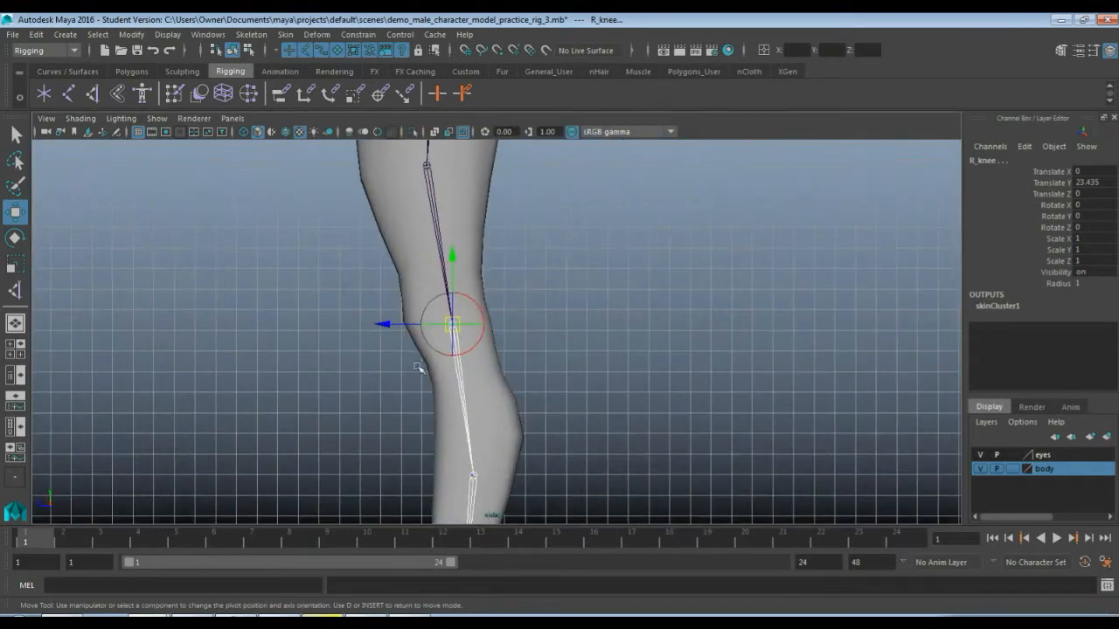
drag(381, 325, 366, 323)
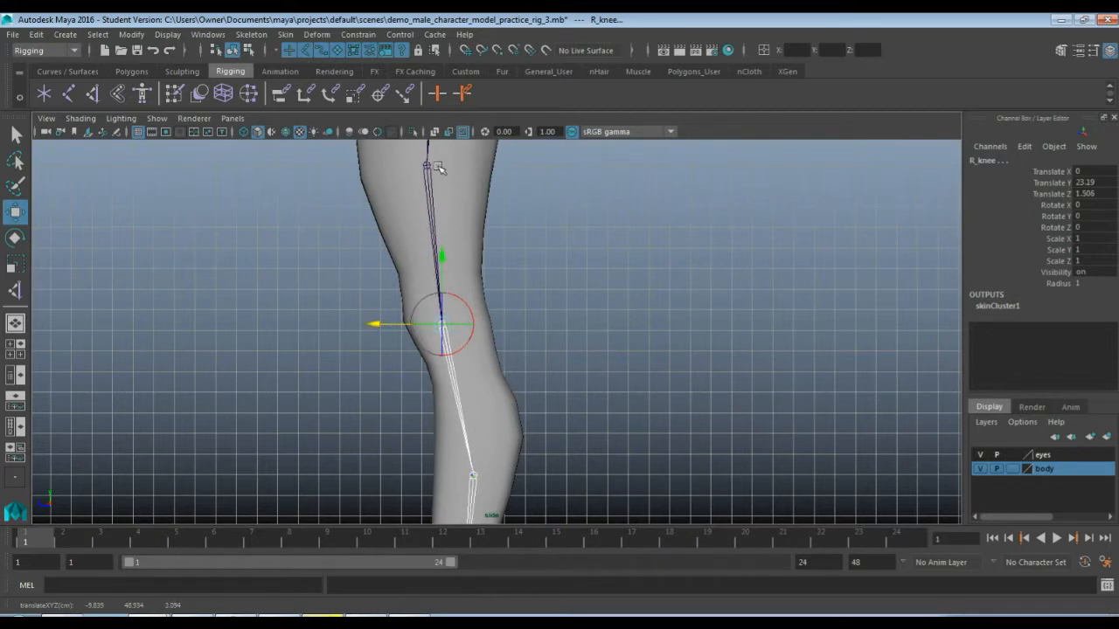
Step: Nudge both knee joints slightly back to about 1.29 in Translate Z, then clear the selection
scroll(500, 230, down, 2)
scroll(500, 230, down, 3)
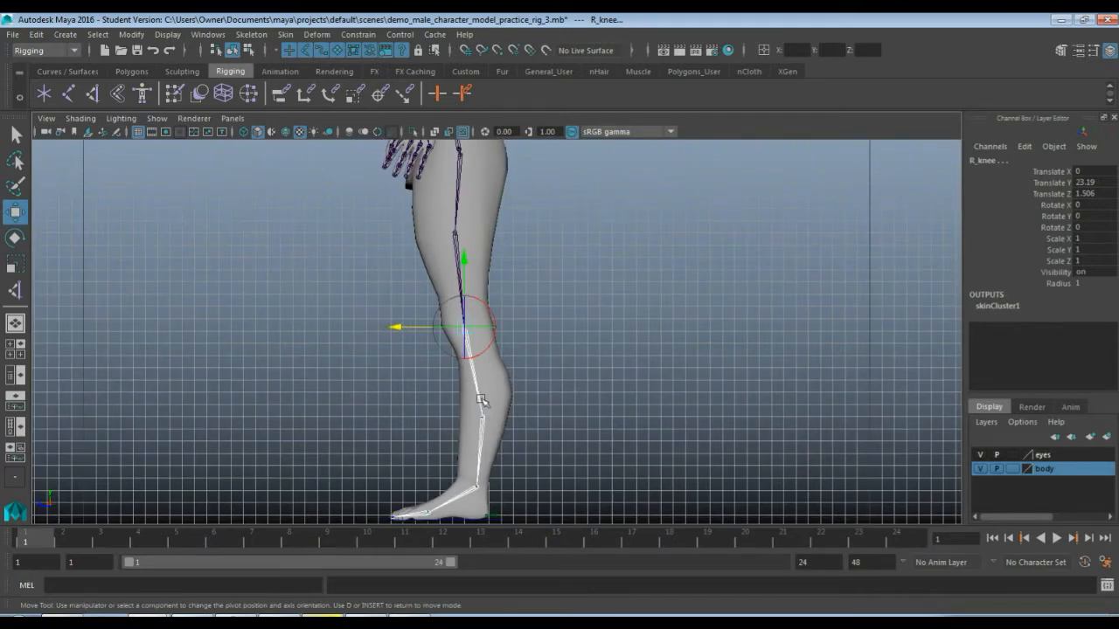
scroll(531, 411, up, 3)
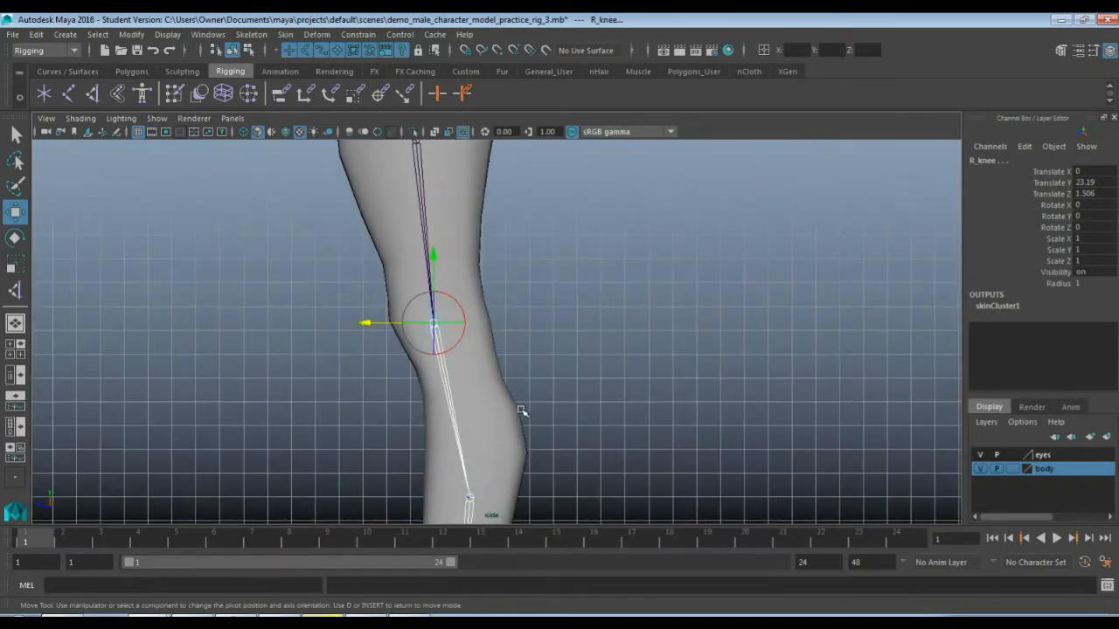
scroll(512, 370, up, 2)
alt+middle_drag(519, 316, 514, 359)
scroll(515, 360, up, 2)
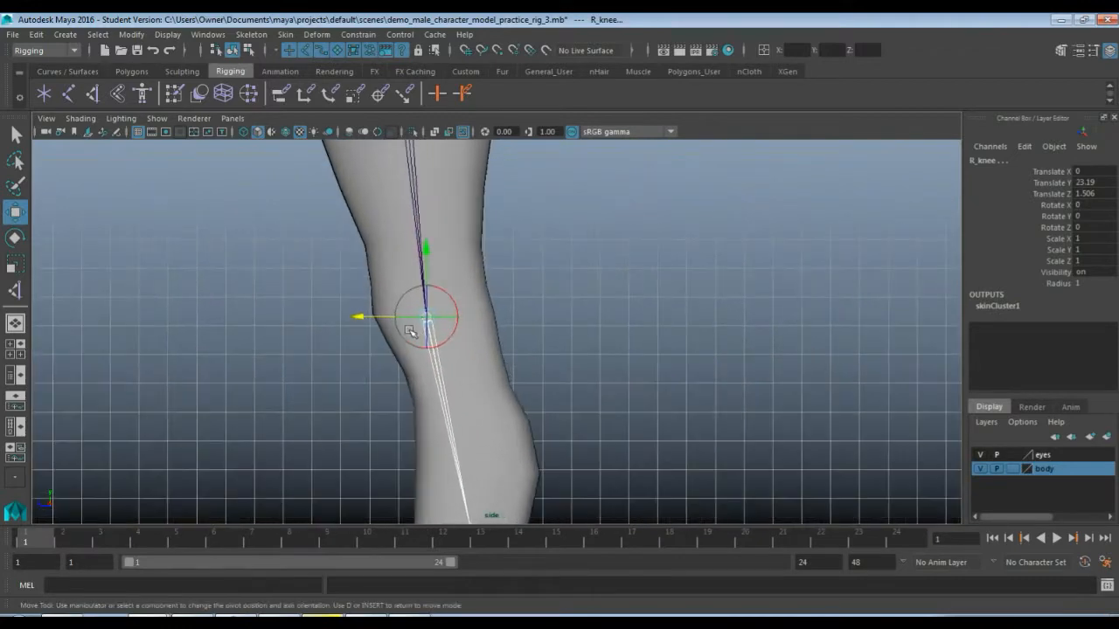
mouse_move(364, 315)
mouse_down()
mouse_move(329, 315)
mouse_move(365, 316)
mouse_up()
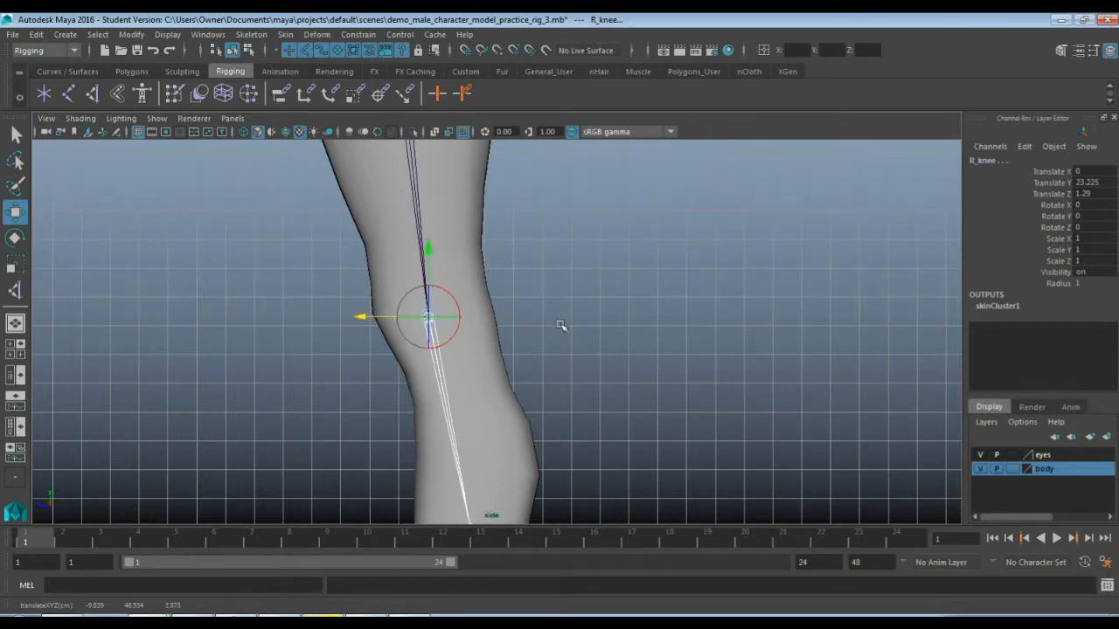
scroll(562, 325, down, 5)
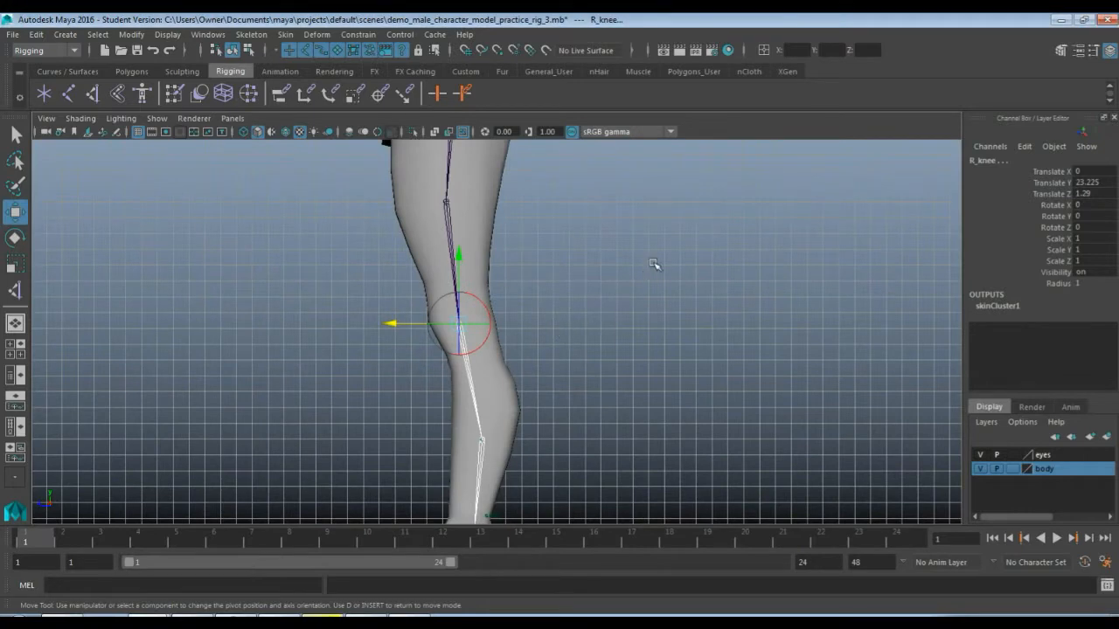
key(space)
key(space)
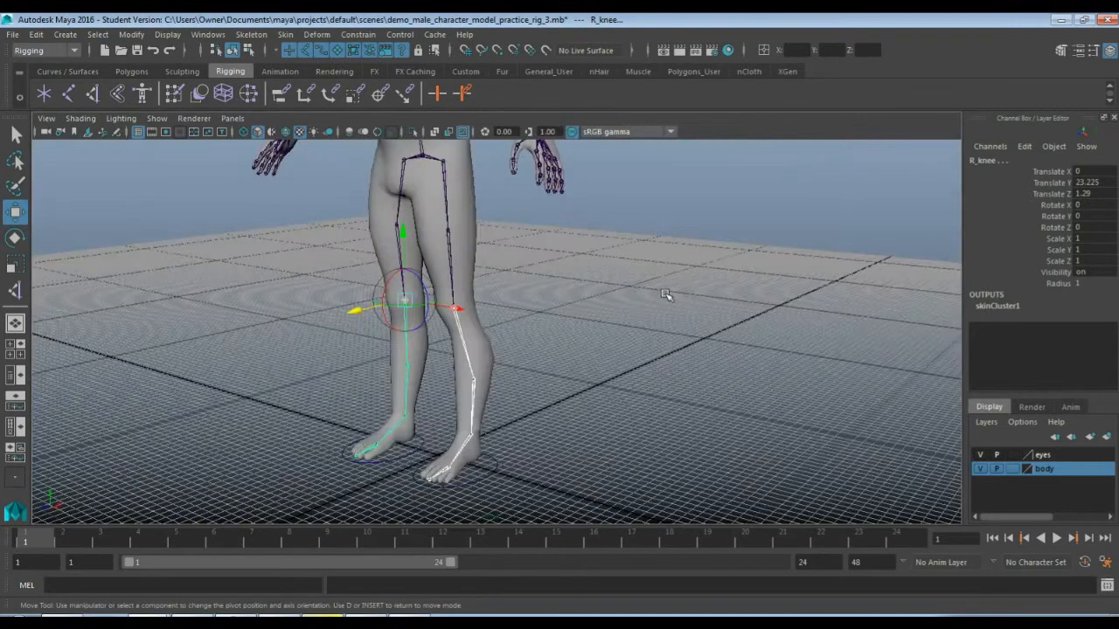
click(566, 377)
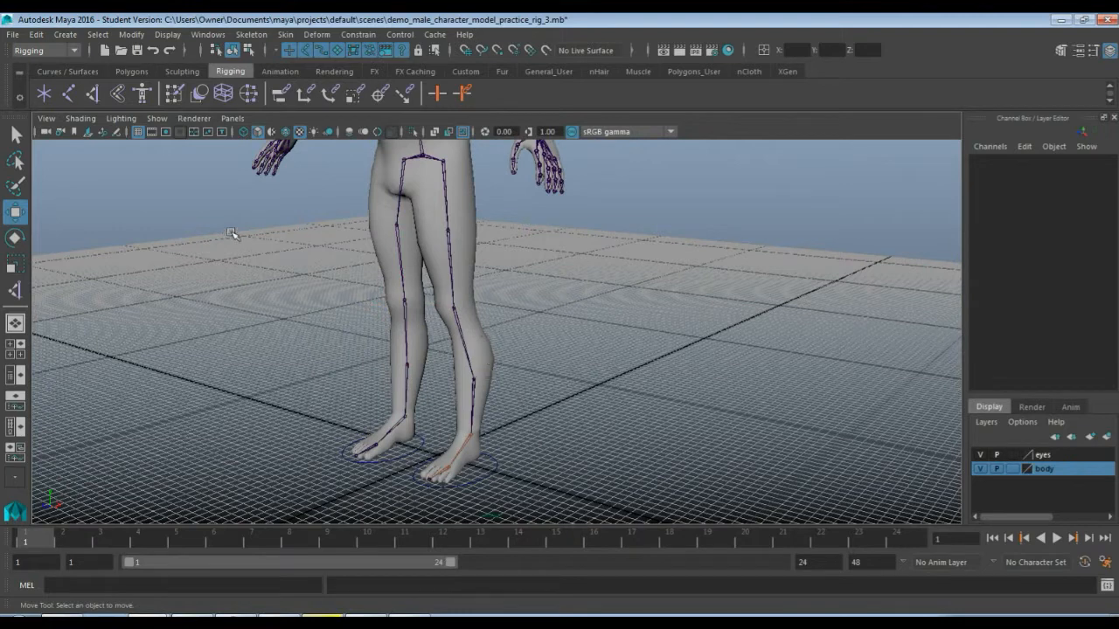
Step: Create an IK handle from the left hip to the left ankle and rename it L_ankle_IK
click(94, 96)
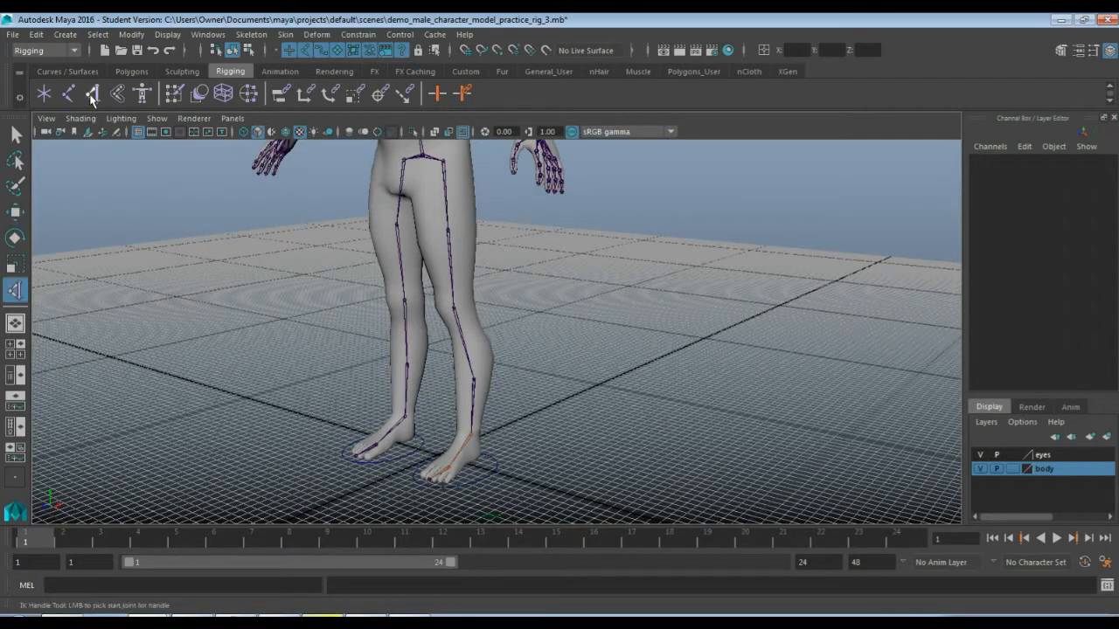
click(443, 159)
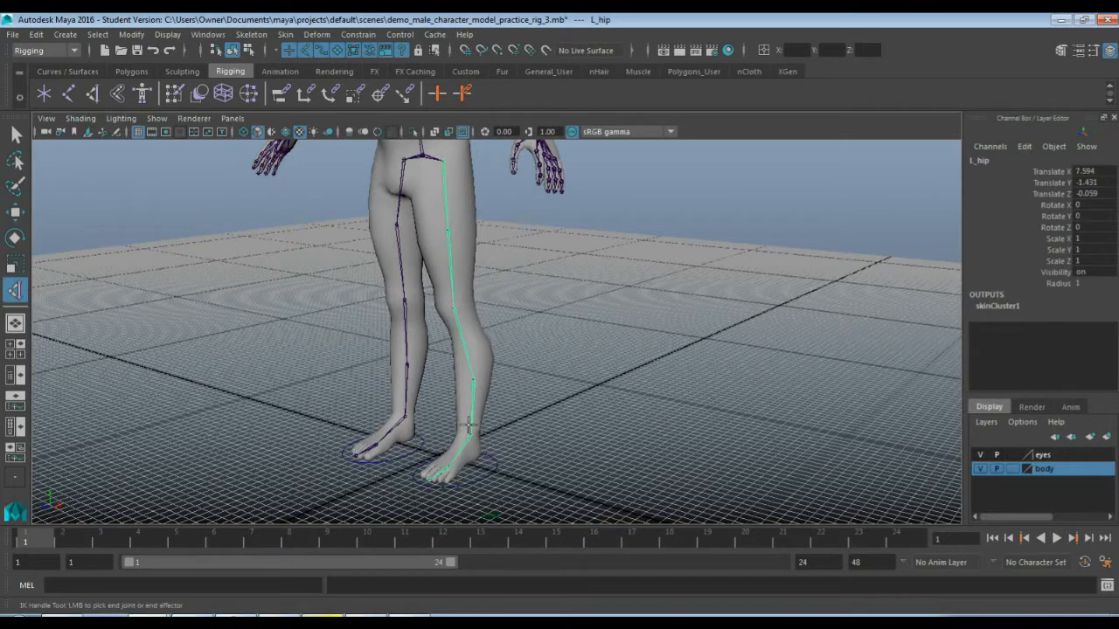
click(469, 435)
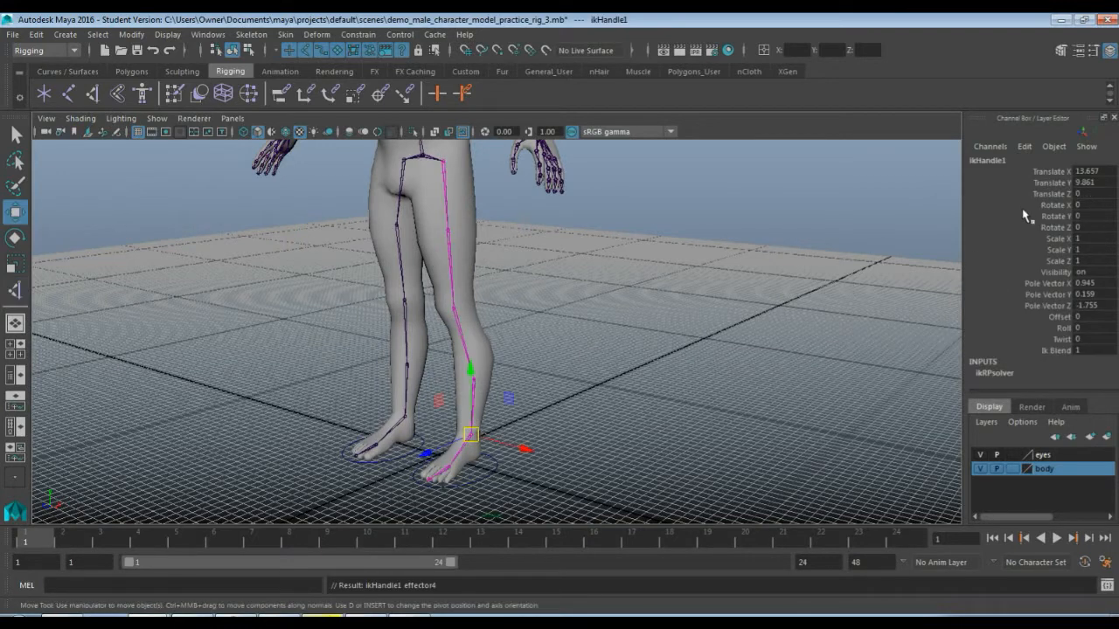
double_click(992, 163)
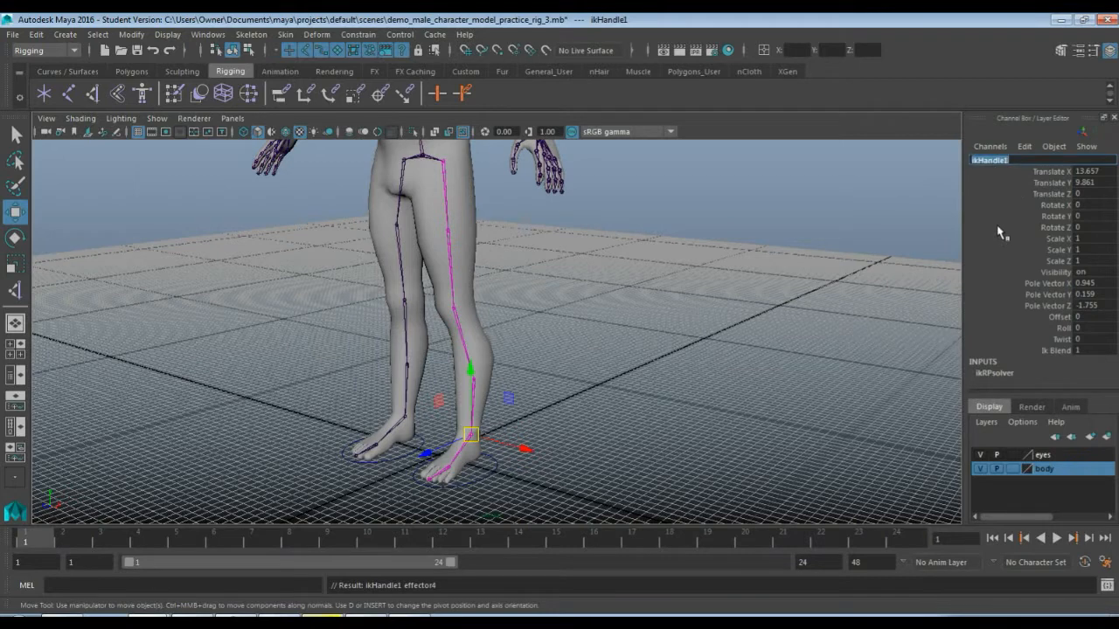
text(L_ankle_IK)
key(Return)
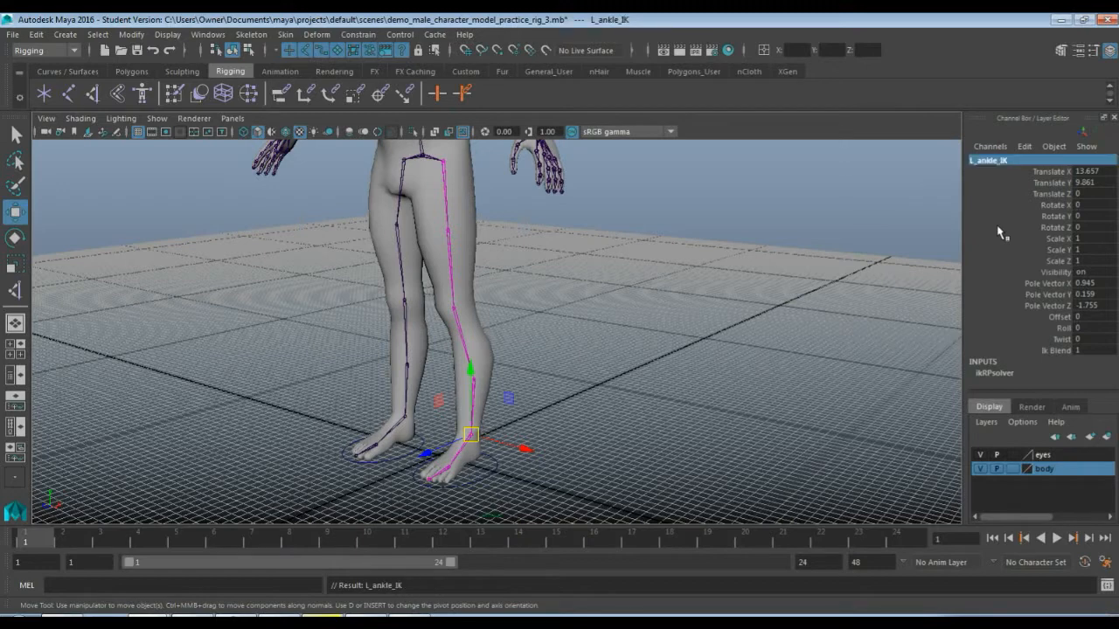
click(647, 374)
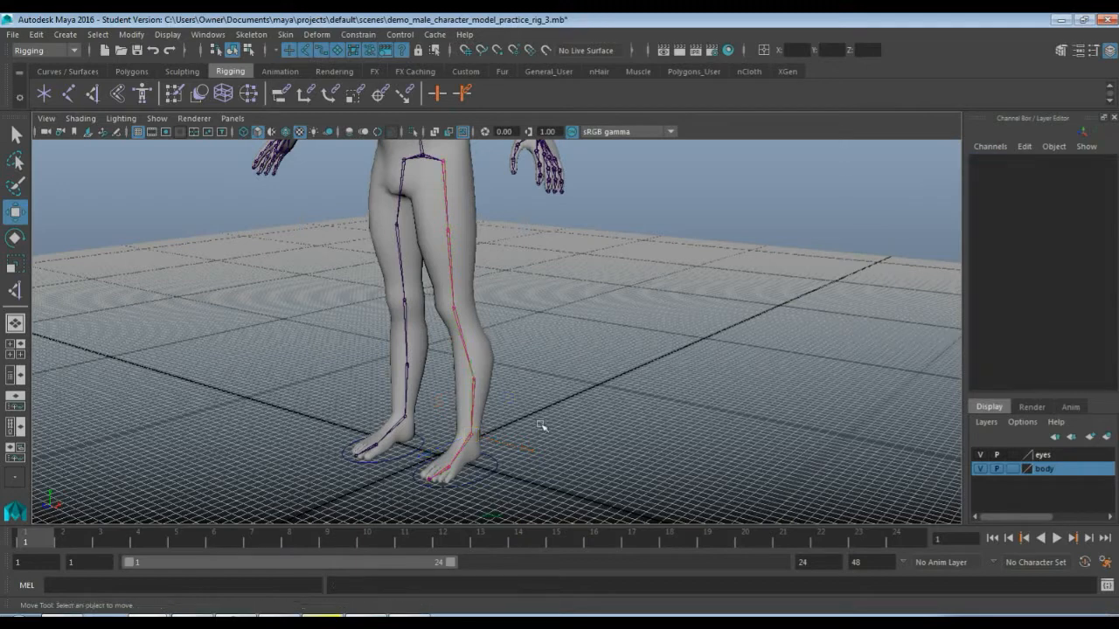
Step: Test the left knee's bend by raising L_ankle_IK about 17.7 units, then undo the move and clear the selection
click(472, 435)
drag(469, 374, 465, 316)
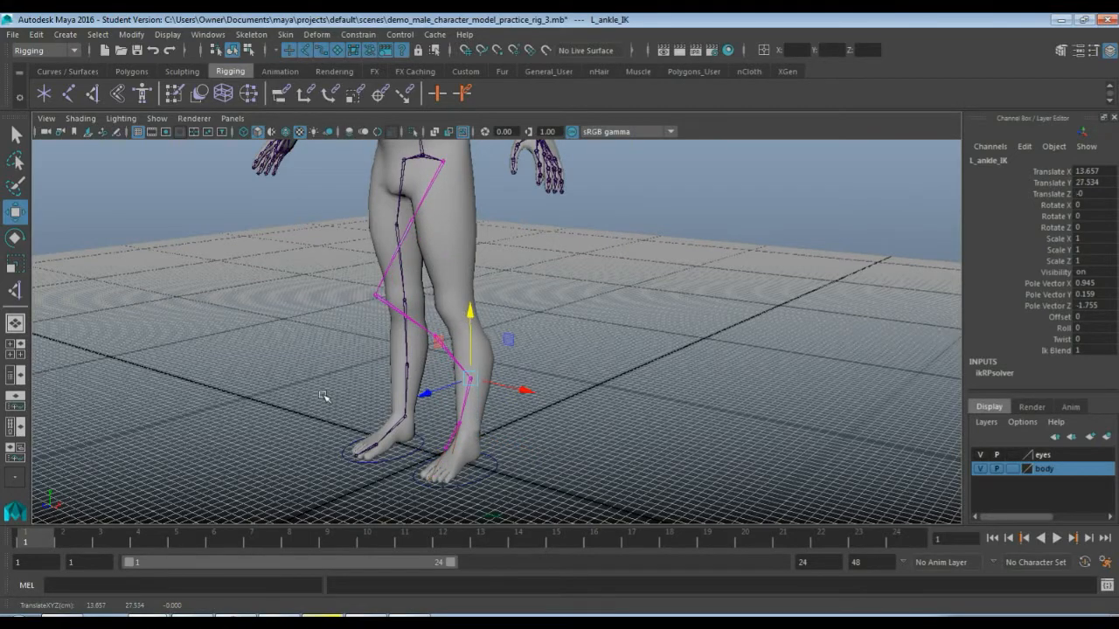
alt+drag(324, 399, 366, 312)
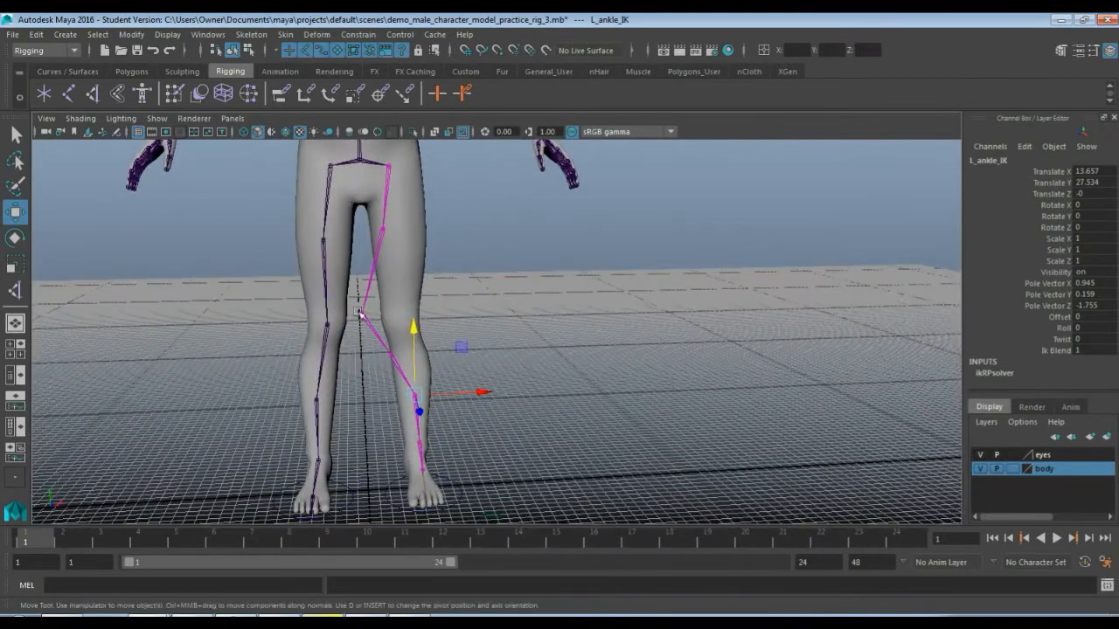
mouse_move(589, 375)
alt+mouse_down()
mouse_move(455, 376)
mouse_move(569, 375)
alt+mouse_up()
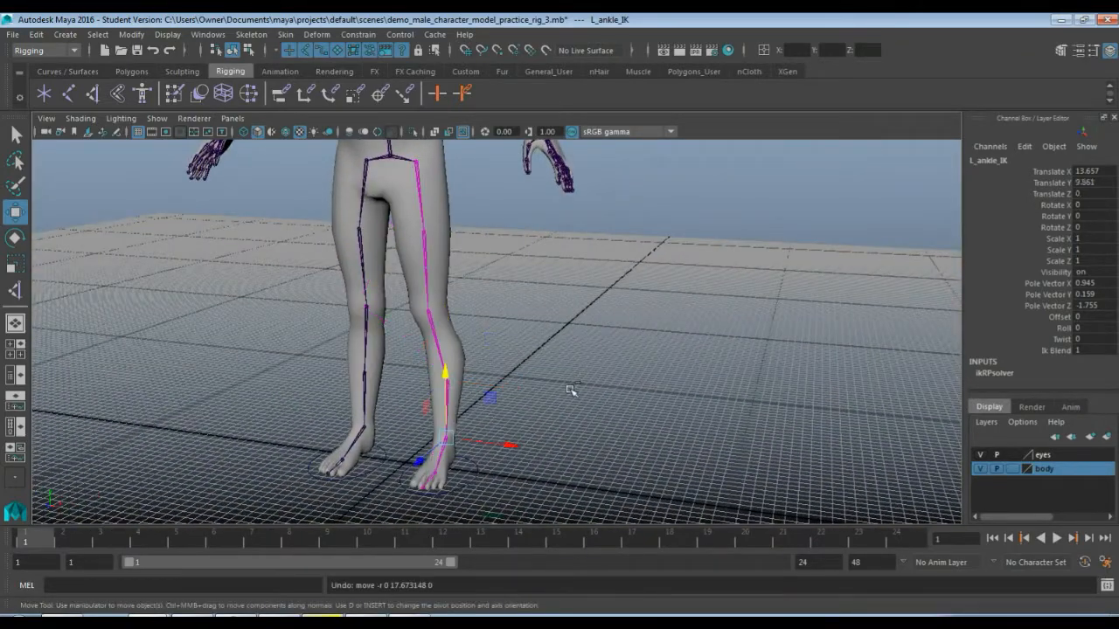
click(562, 442)
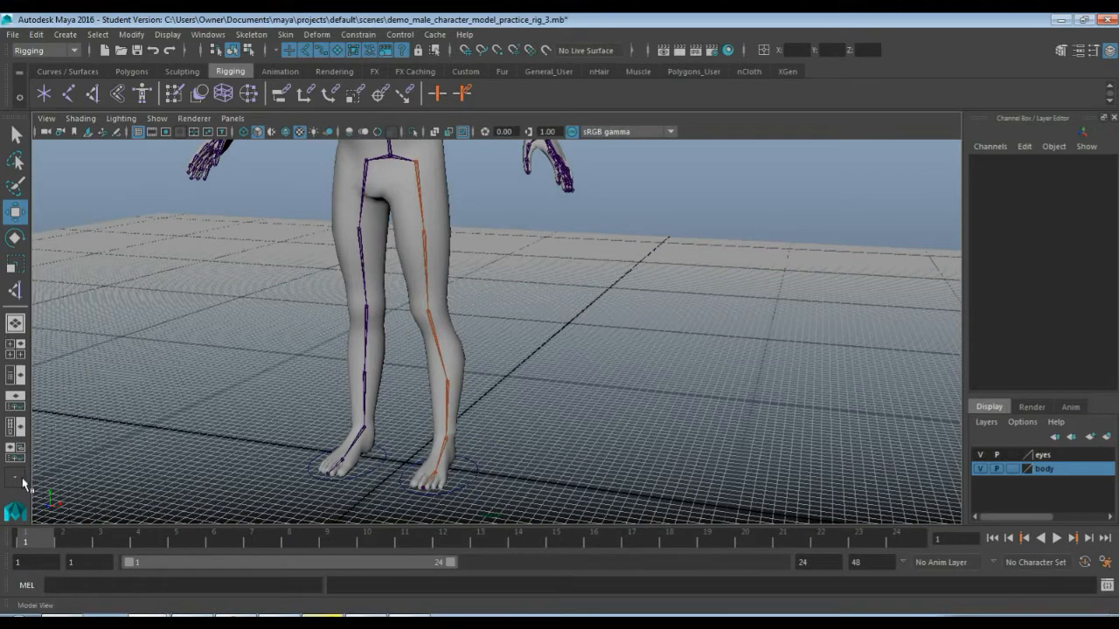
Step: Split the workspace into two stacked views and show the Hypergraph Hierarchy beneath the perspective view
click(16, 402)
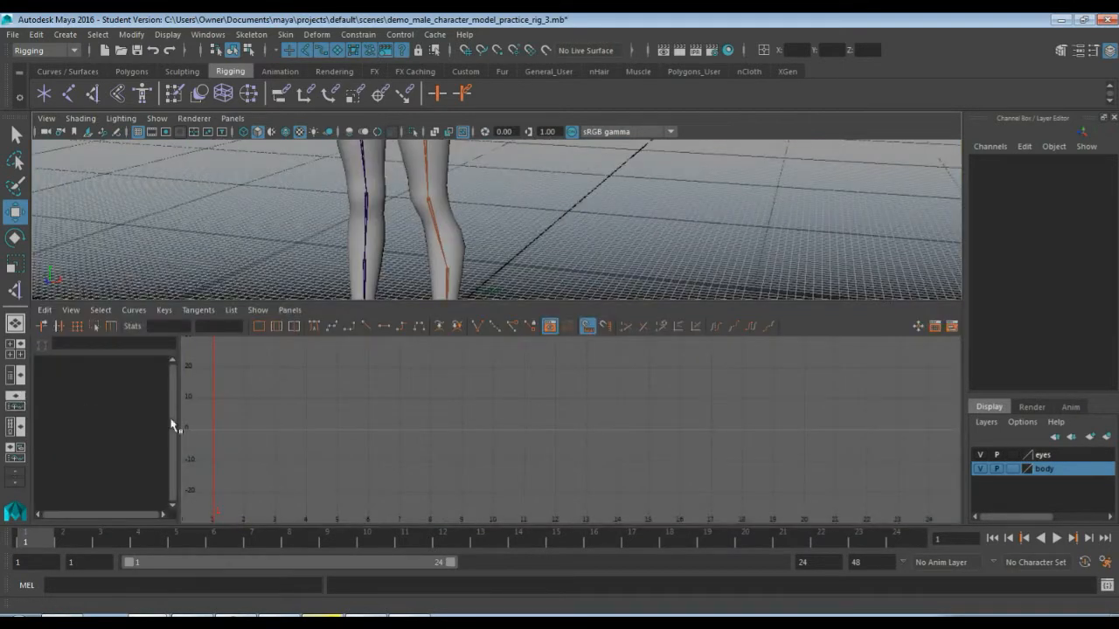
click(15, 482)
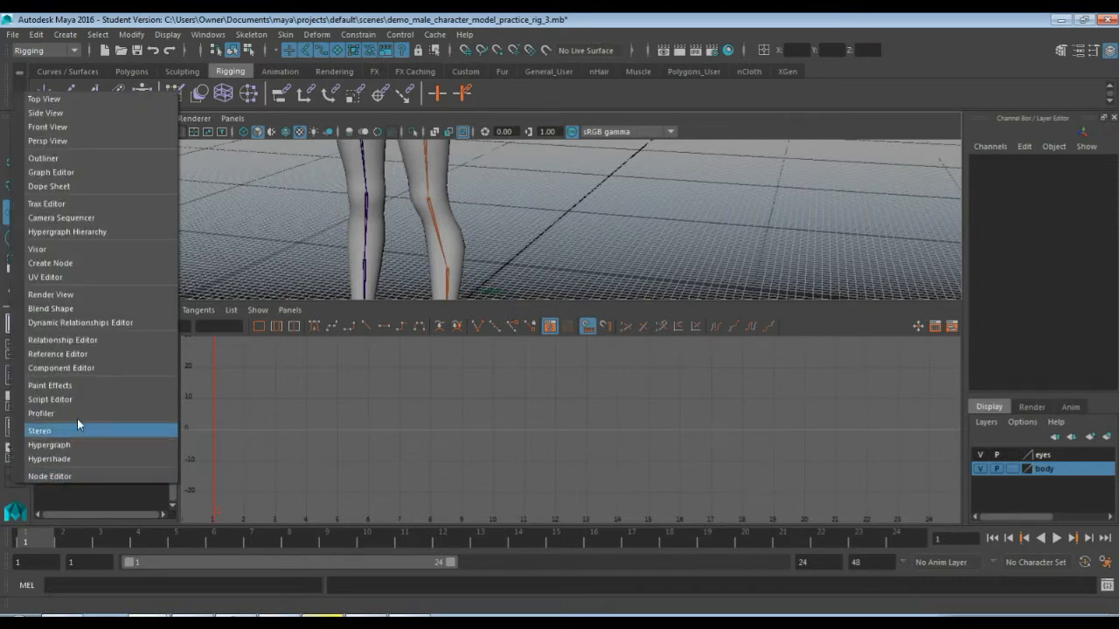
click(95, 232)
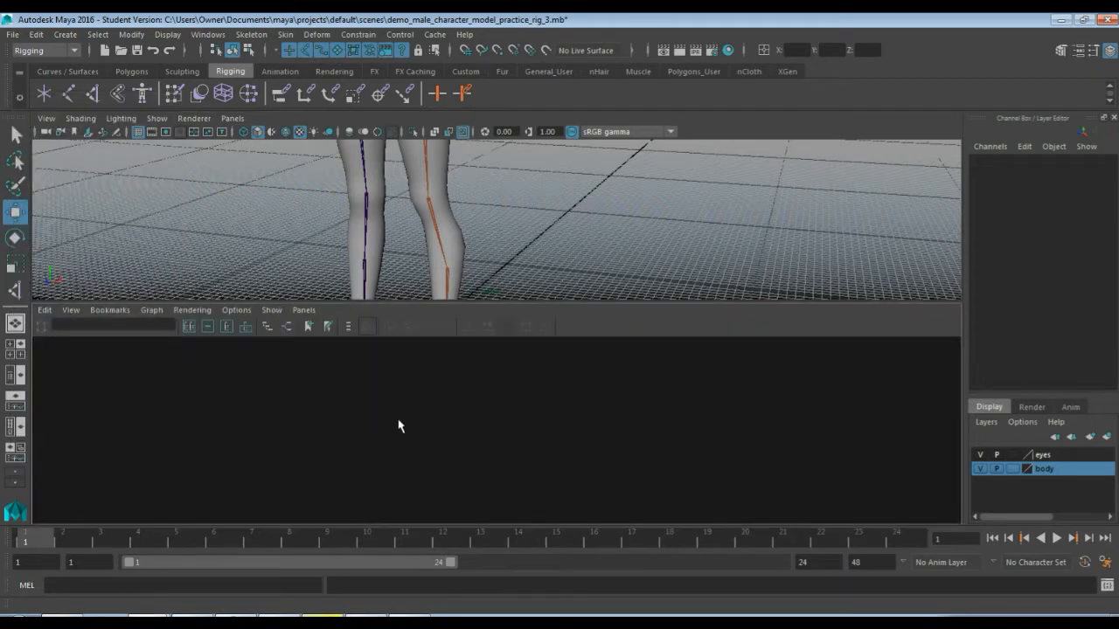
Step: Parent L_ankle_IK under L_foot_lift_GRP in the Hypergraph Hierarchy
alt+drag(532, 254, 545, 238)
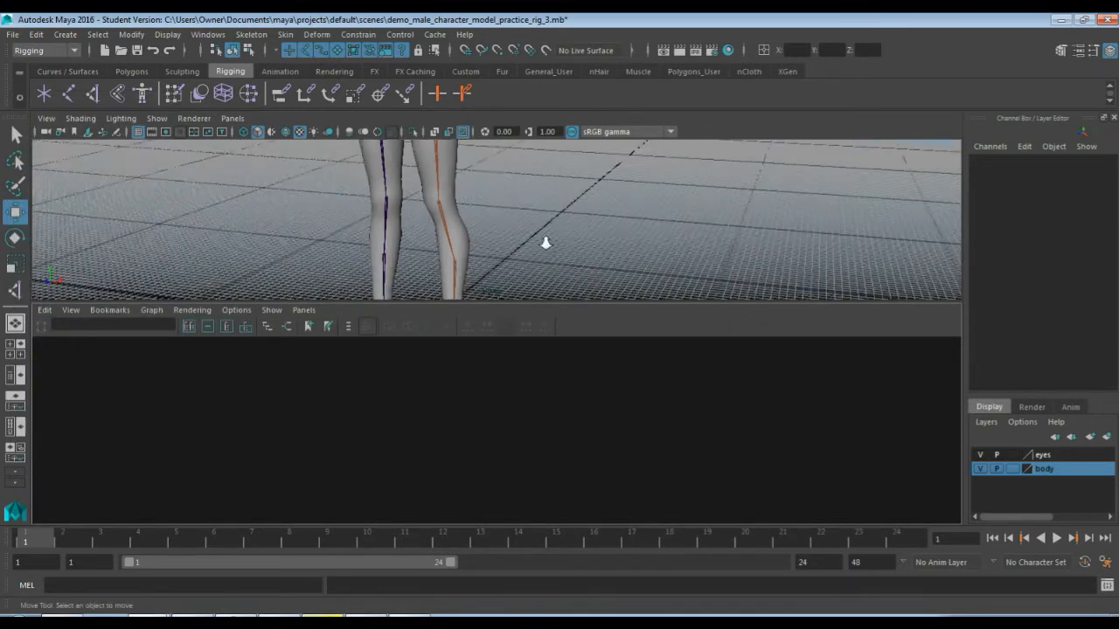
alt+middle_drag(544, 239, 547, 237)
alt+right_drag(547, 237, 514, 224)
click(458, 253)
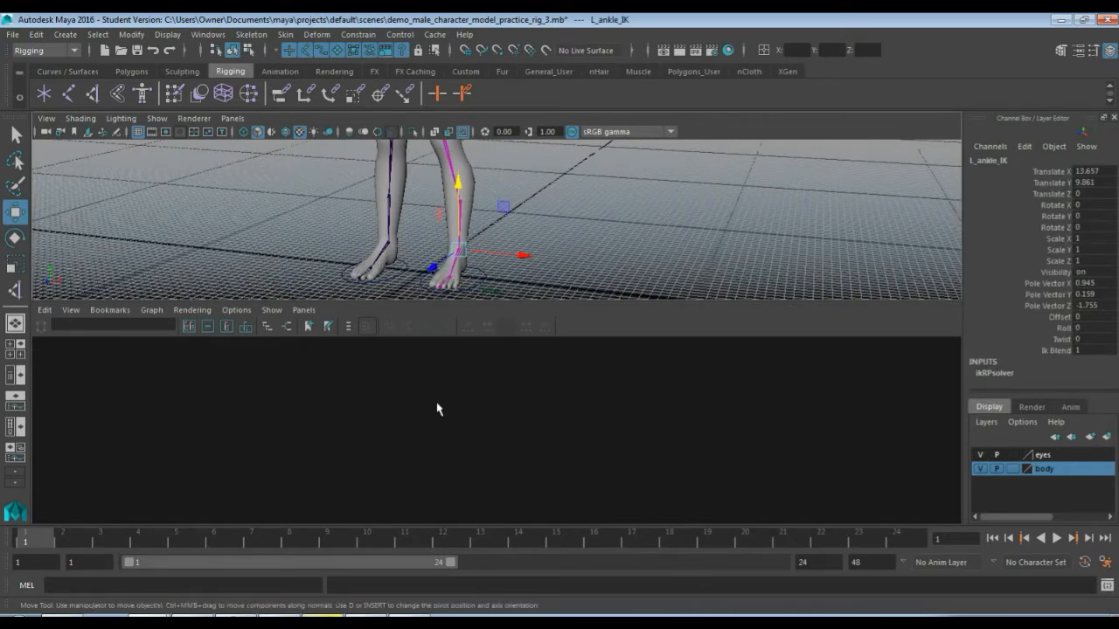
key(f)
scroll(405, 445, down, 6)
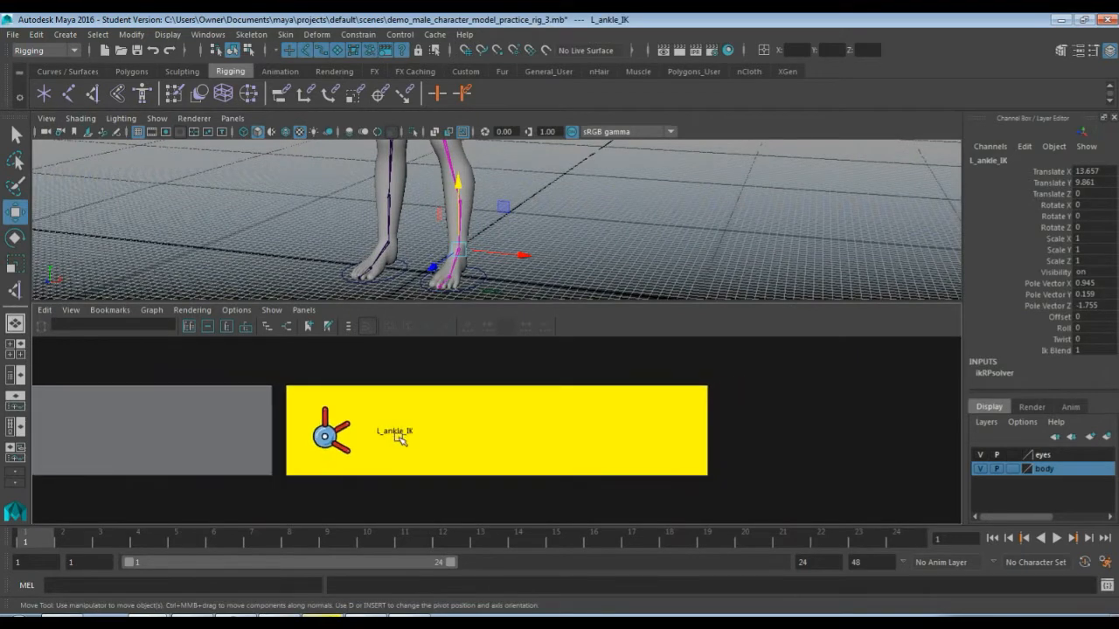
scroll(396, 434, down, 2)
alt+middle_drag(276, 438, 553, 416)
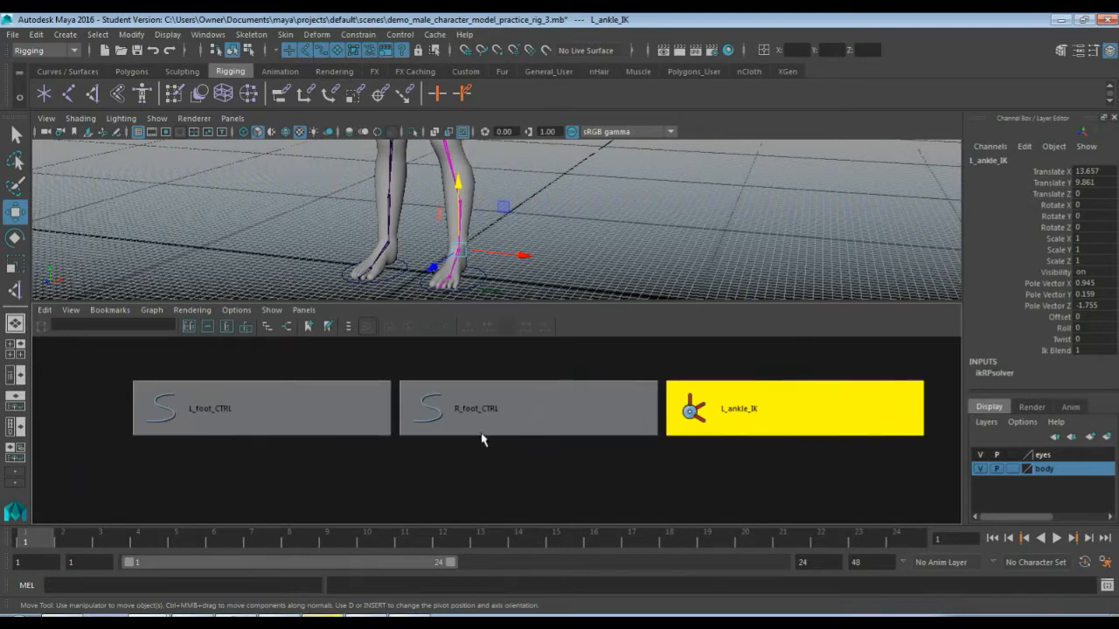
scroll(479, 434, down, 2)
scroll(454, 414, down, 4)
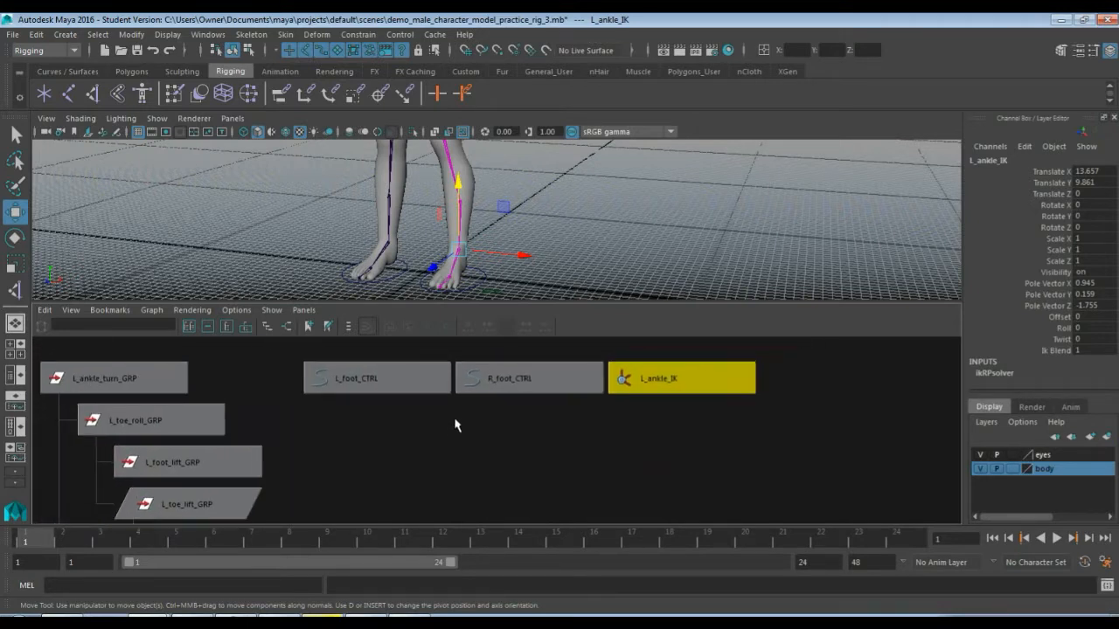
alt+middle_drag(455, 422, 467, 392)
scroll(528, 395, down, 3)
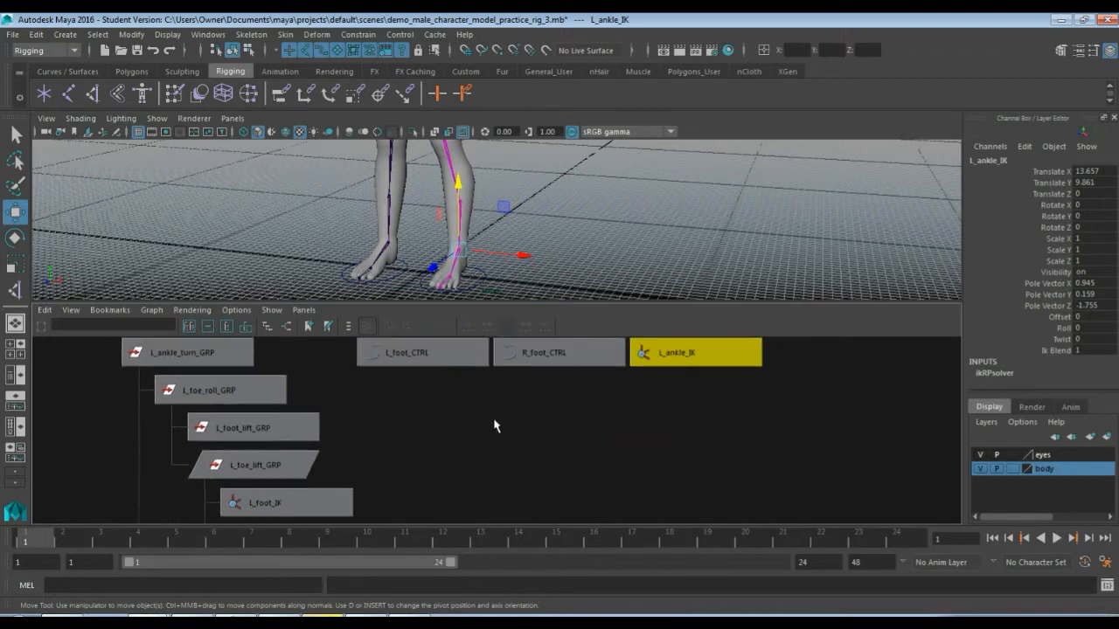
alt+middle_drag(487, 437, 388, 460)
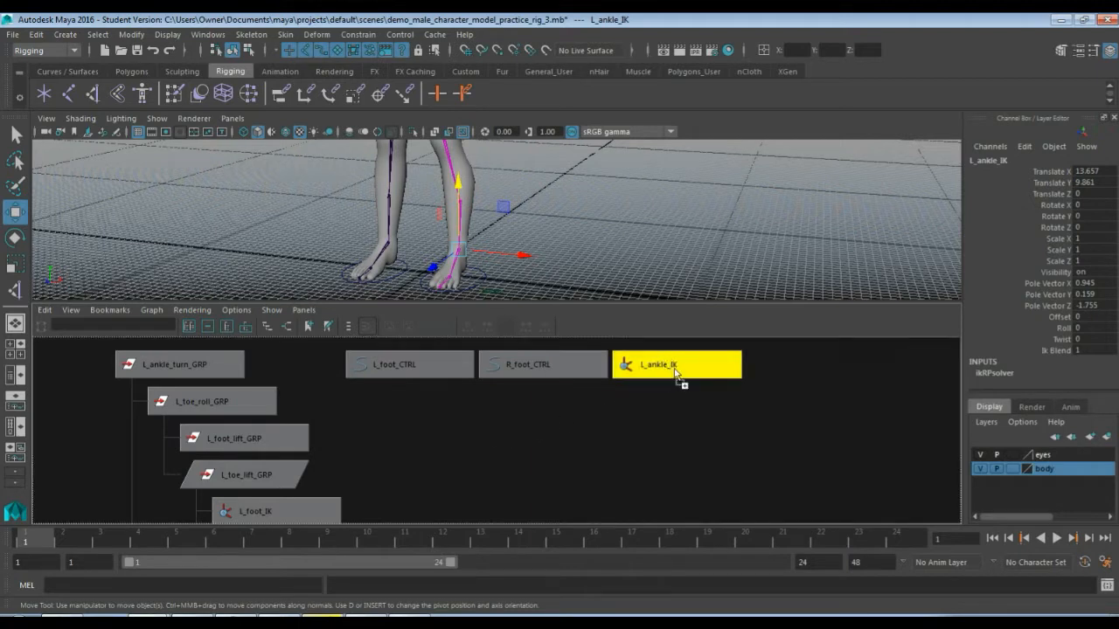
shift+click(262, 439)
key(p)
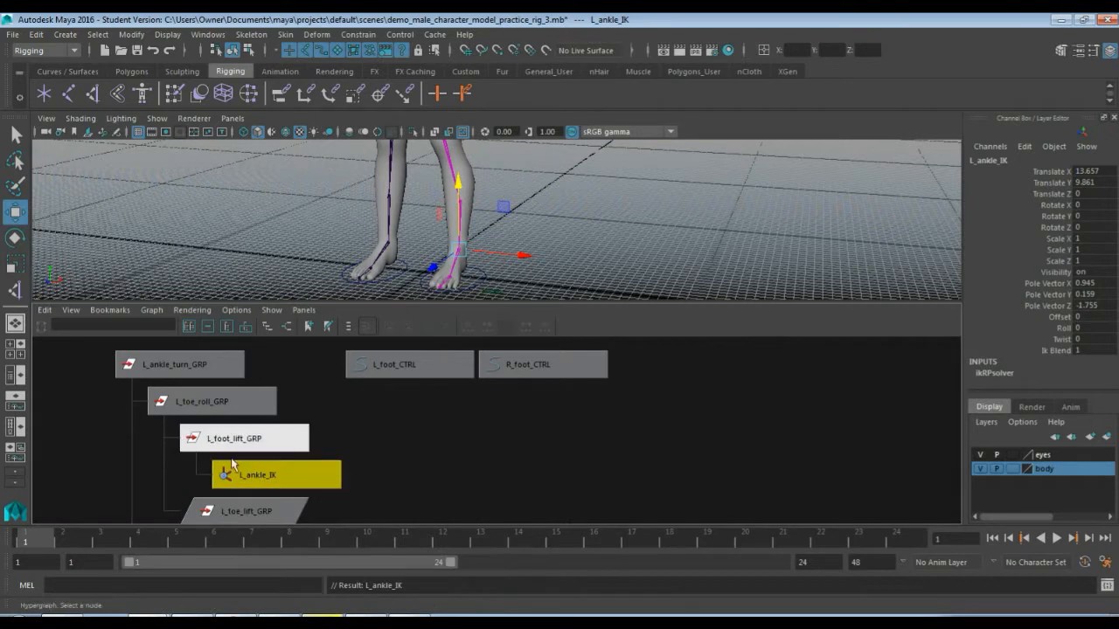
Step: Test the left leg by raising L_foot_CTRL about 23.7 units in Y, then undo the move
click(480, 280)
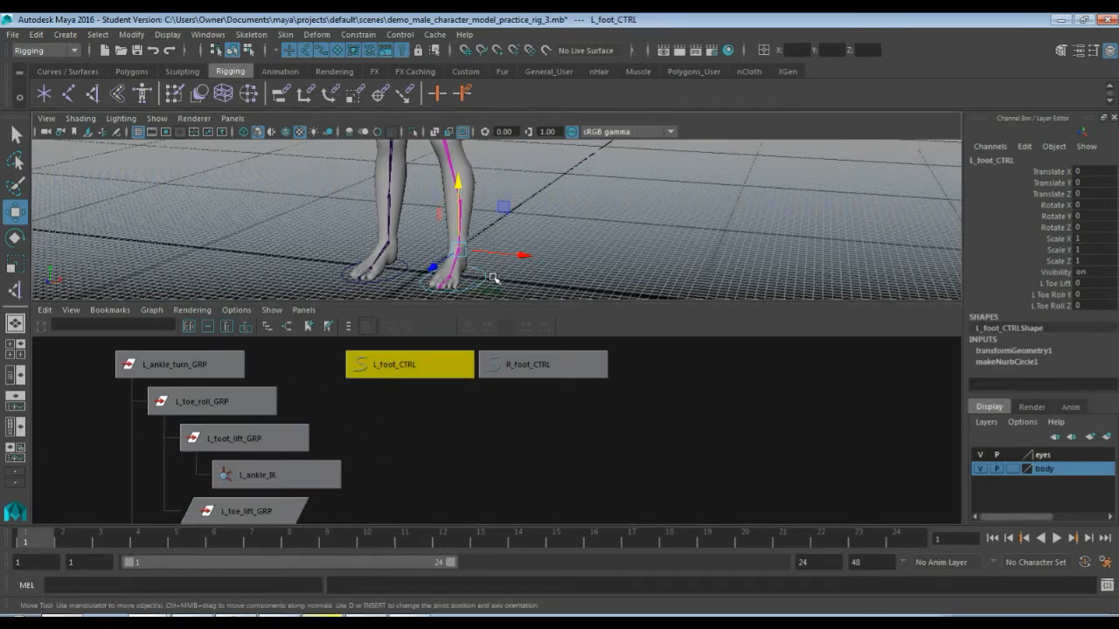
click(496, 282)
click(488, 282)
scroll(503, 203, down, 5)
drag(485, 170, 484, 145)
click(555, 256)
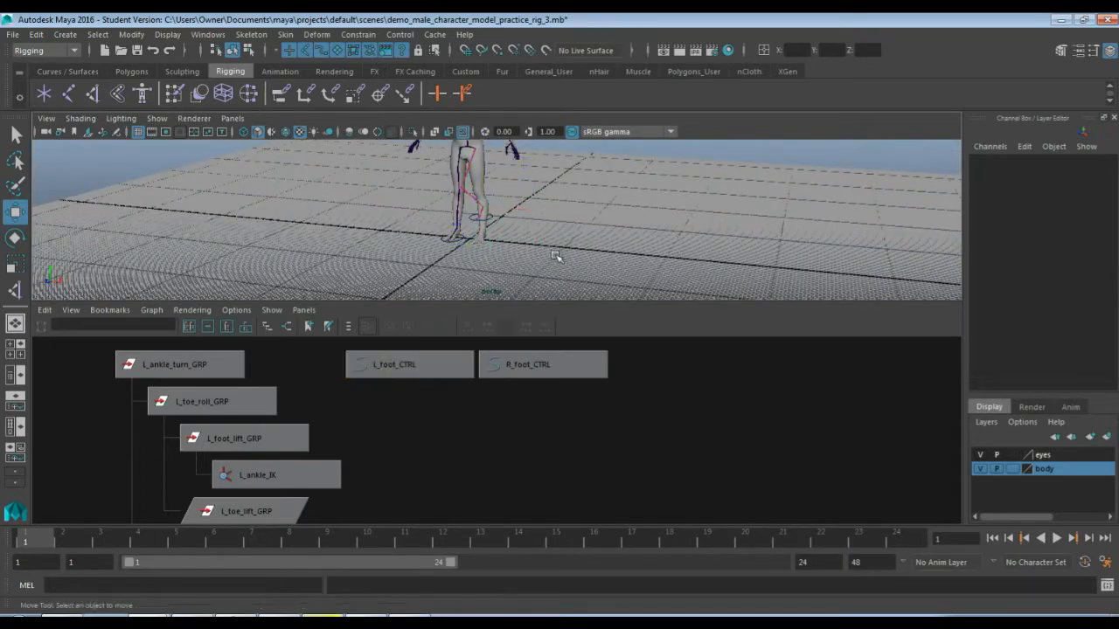
key(ctrl+z)
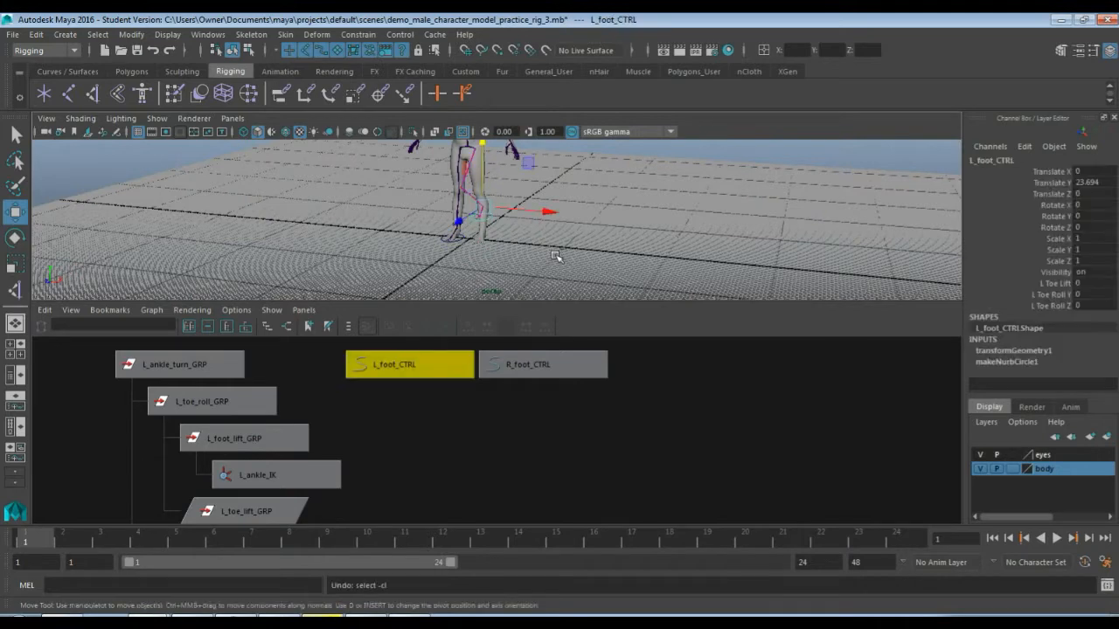
key(ctrl+z)
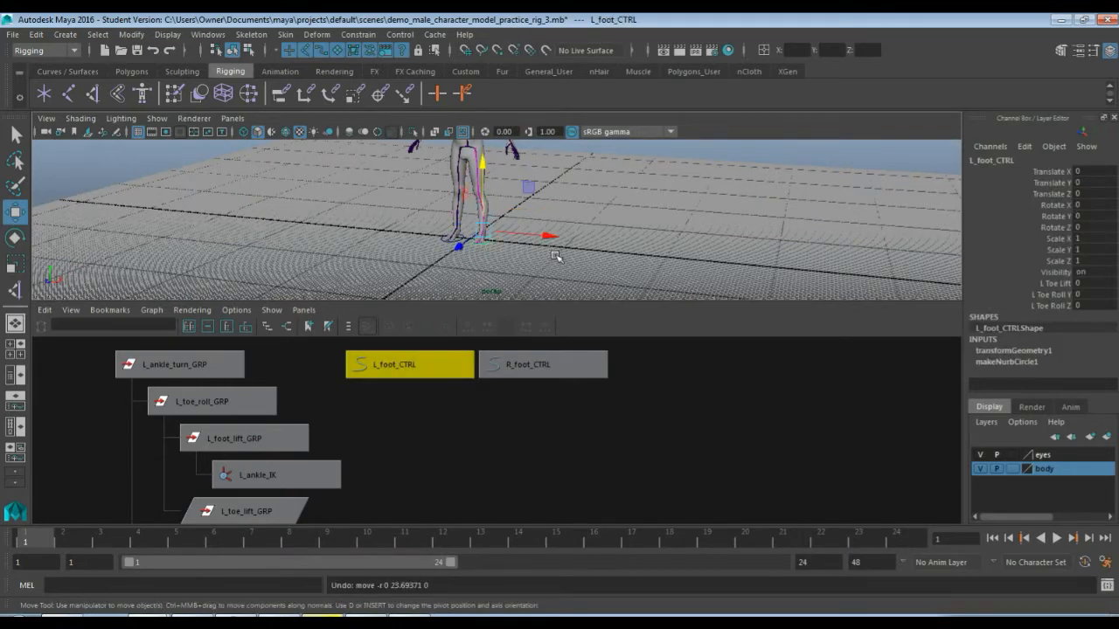
Step: Maximize the perspective view and bind the body mesh to the pelvis joint hierarchy using Geodesic Voxel with 5 max influences
key(space)
key(f)
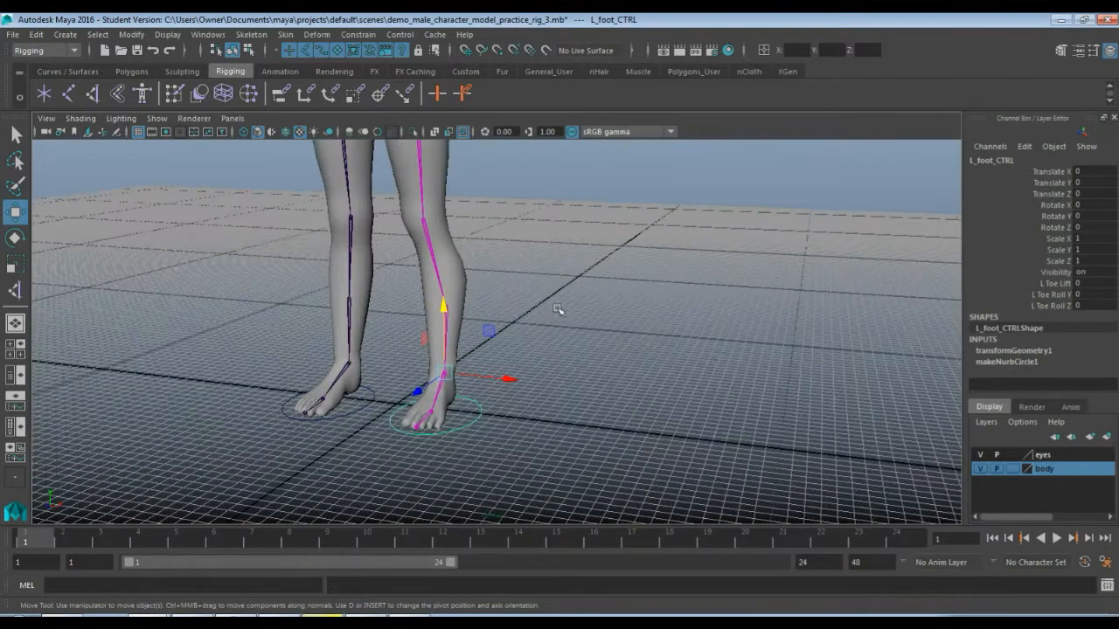
alt+drag(558, 309, 552, 276)
alt+middle_drag(552, 275, 553, 388)
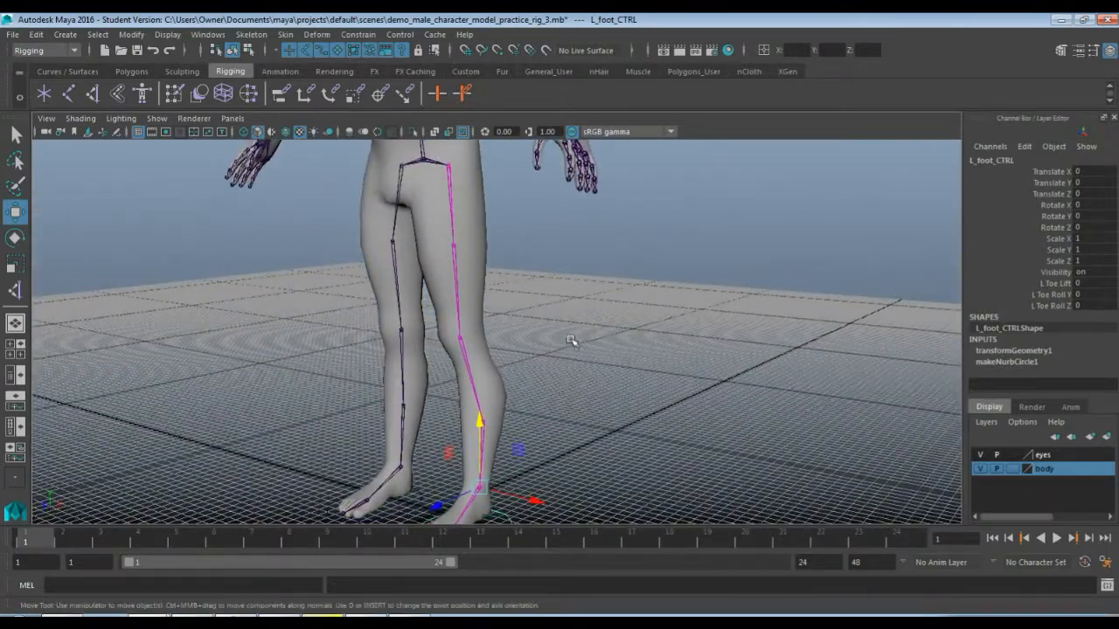
scroll(572, 340, down, 3)
click(444, 207)
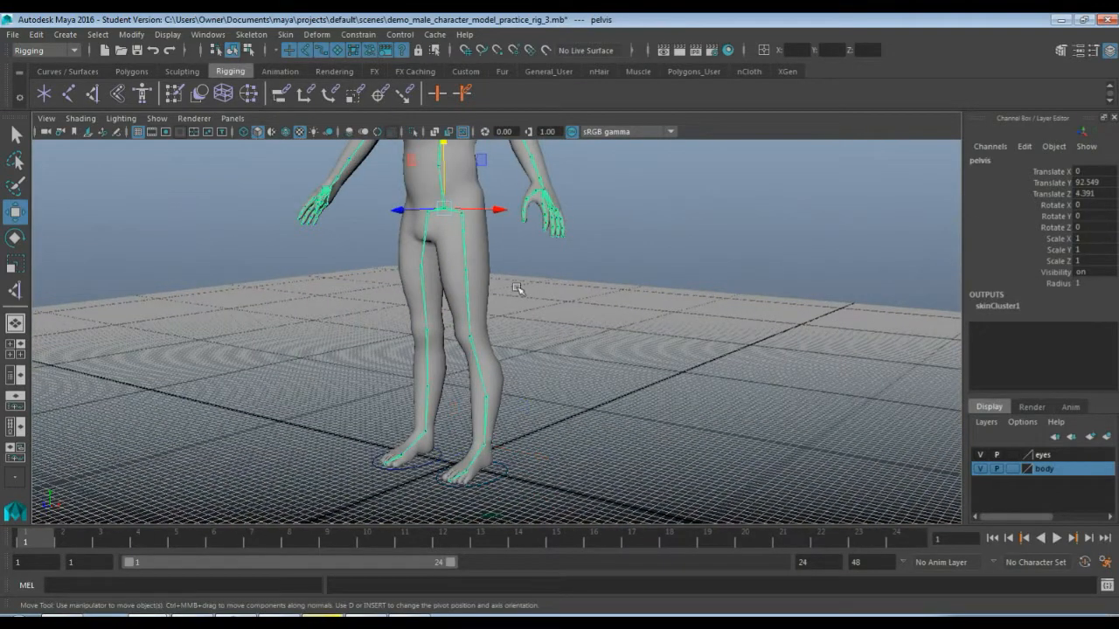
click(486, 253)
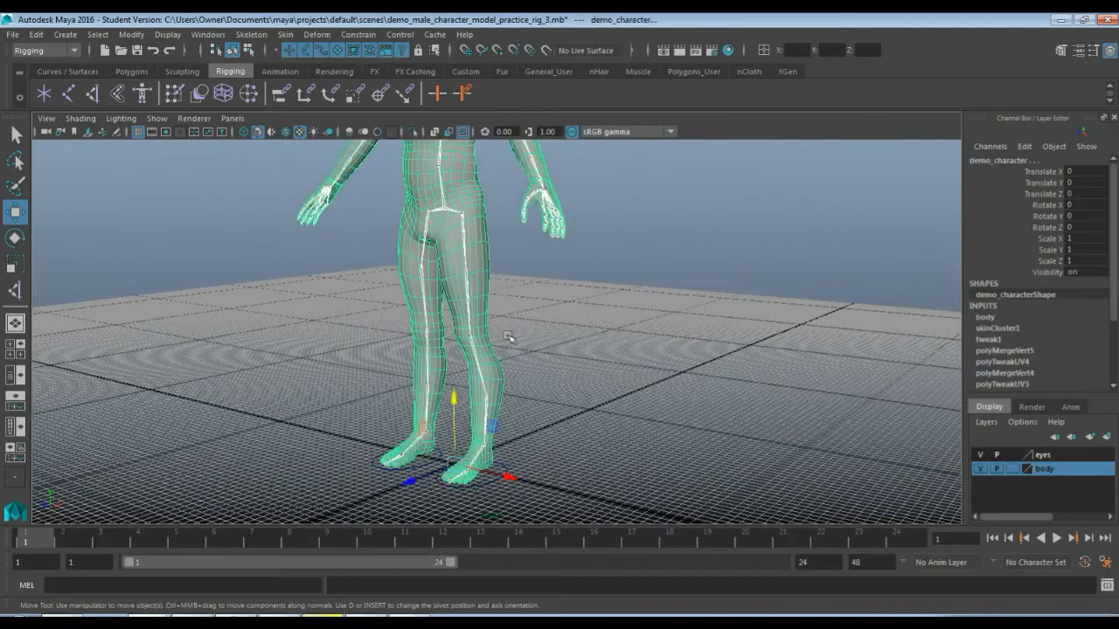
click(286, 35)
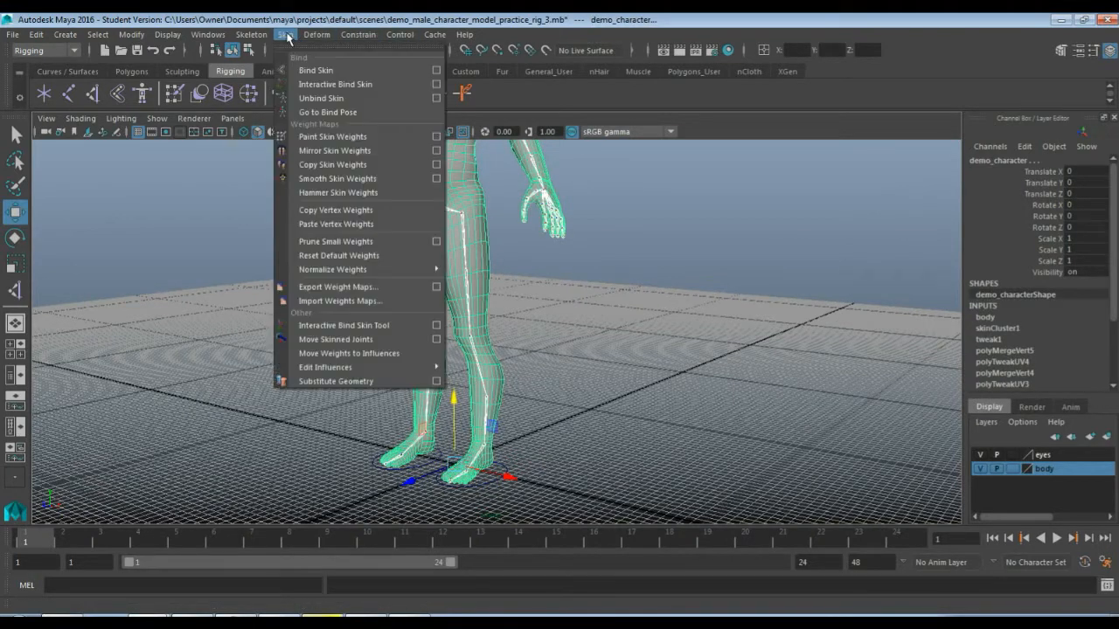
click(436, 70)
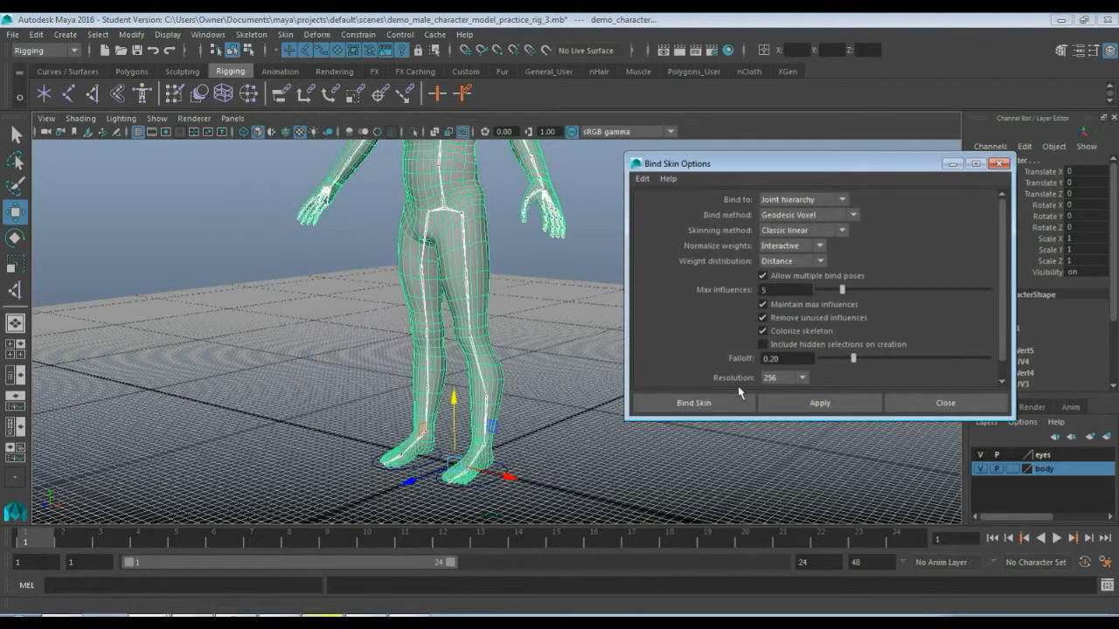
click(708, 403)
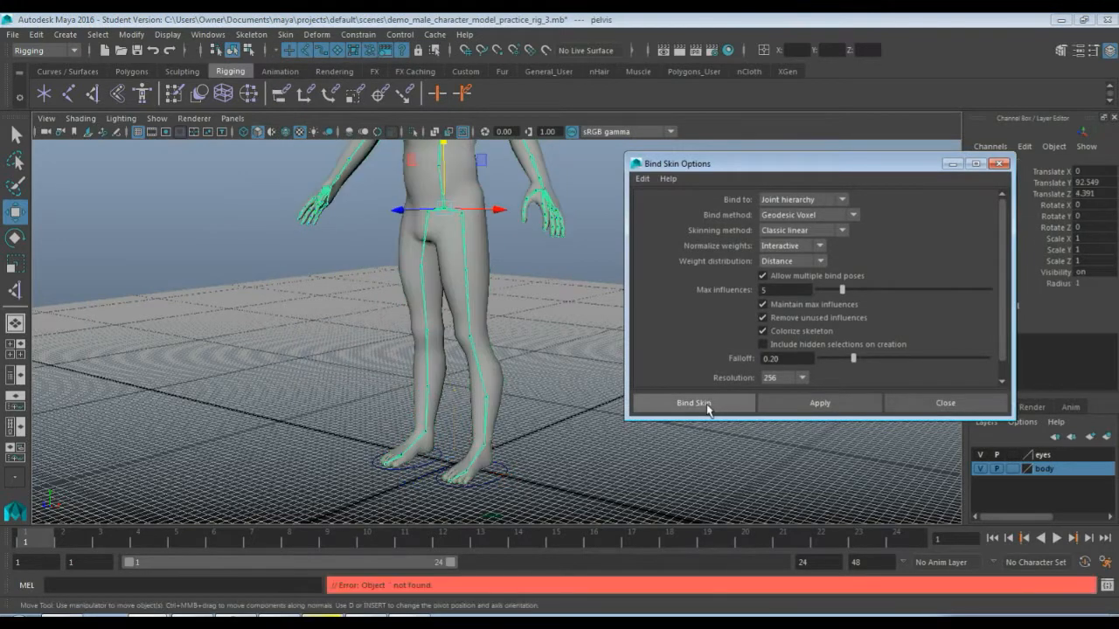
click(900, 404)
Step: Raise L_foot_CTRL to about 25.4 in Translate Y and inspect how the left knee bends
click(509, 479)
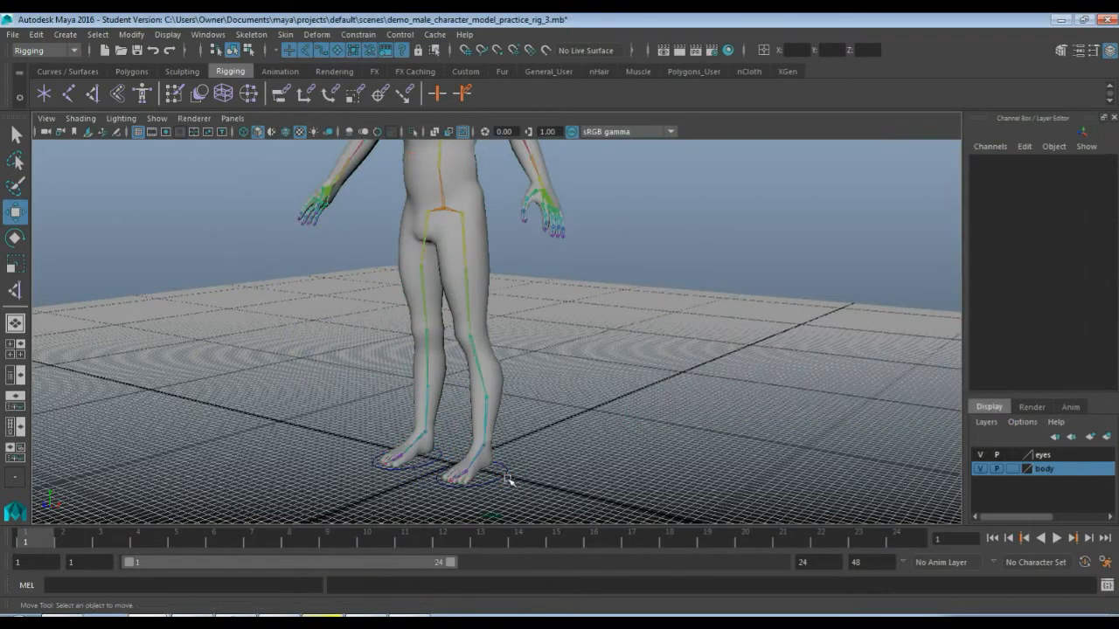
click(502, 479)
drag(484, 378, 389, 343)
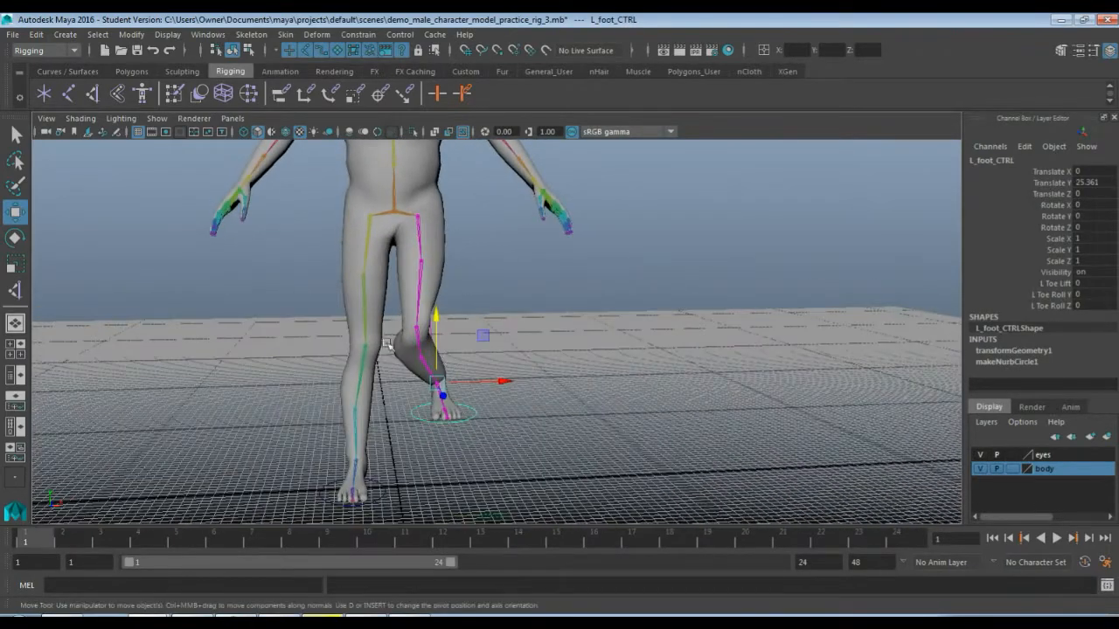
alt+drag(544, 362, 518, 355)
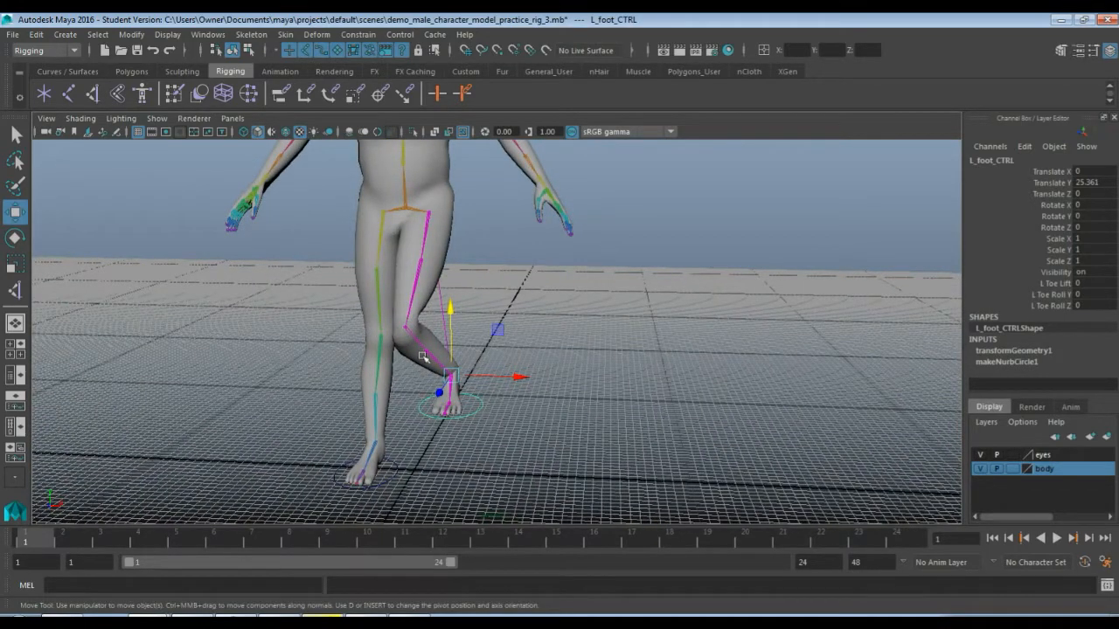
Step: Undo the last raise of L_foot_CTRL
key(ctrl+z)
alt+drag(607, 416, 576, 410)
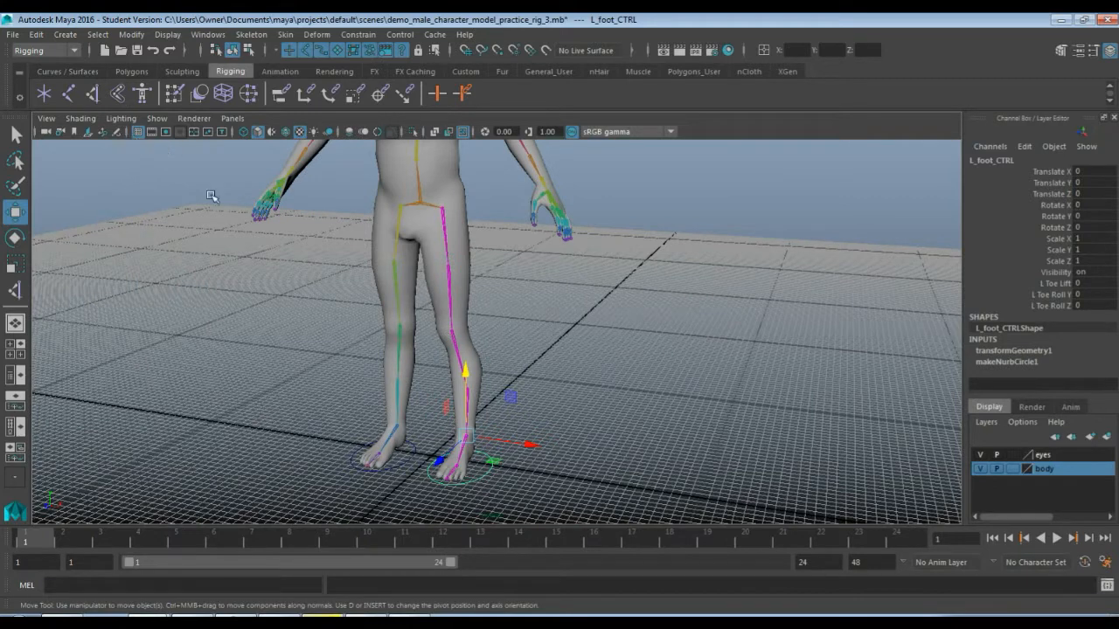
Step: Draw a freehand six-pointed star curve in front of the left foot in the top view with the Pencil Curve Tool
click(81, 72)
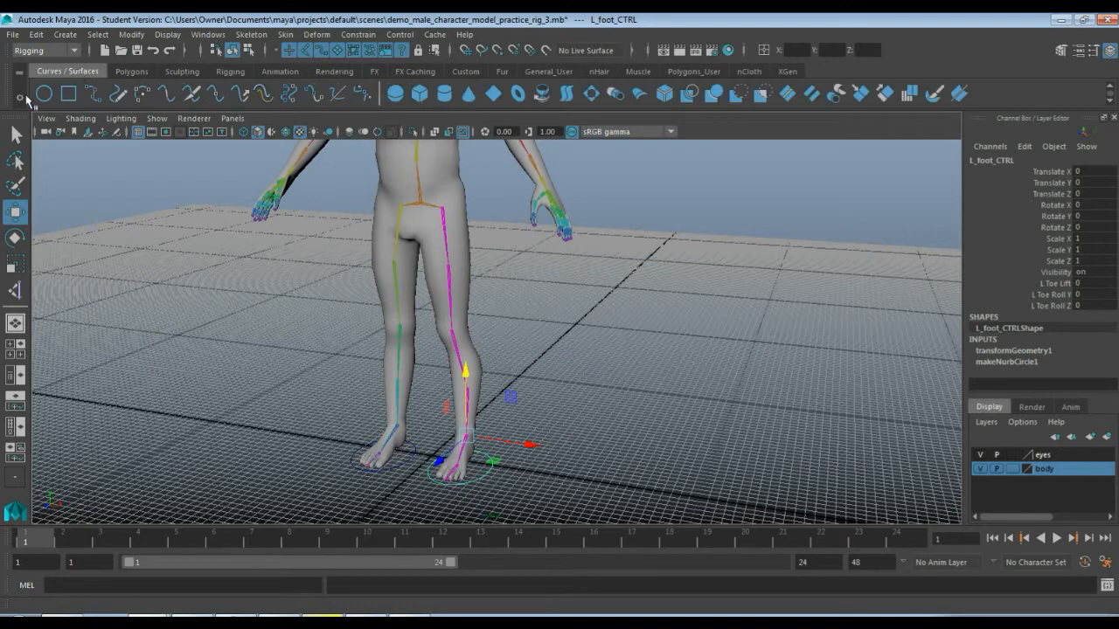
click(130, 72)
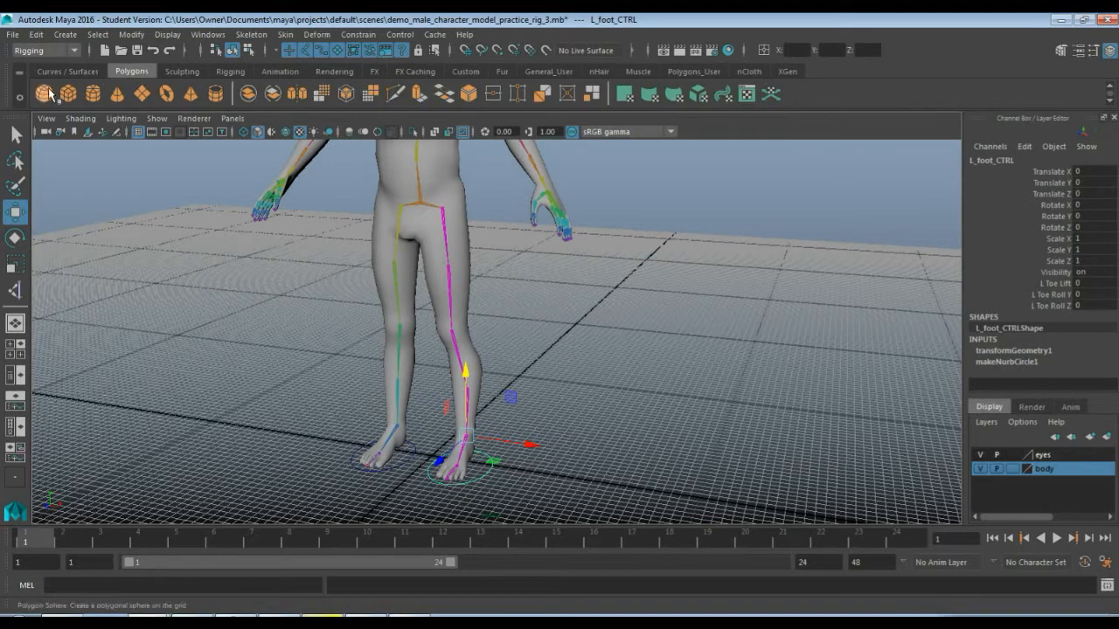
click(69, 73)
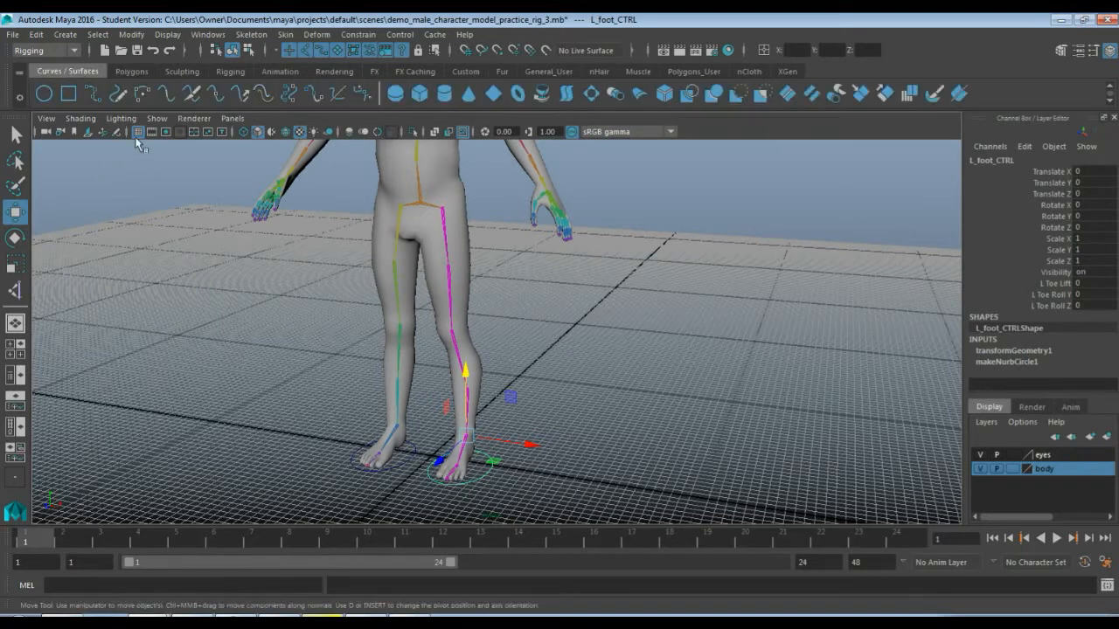
click(119, 94)
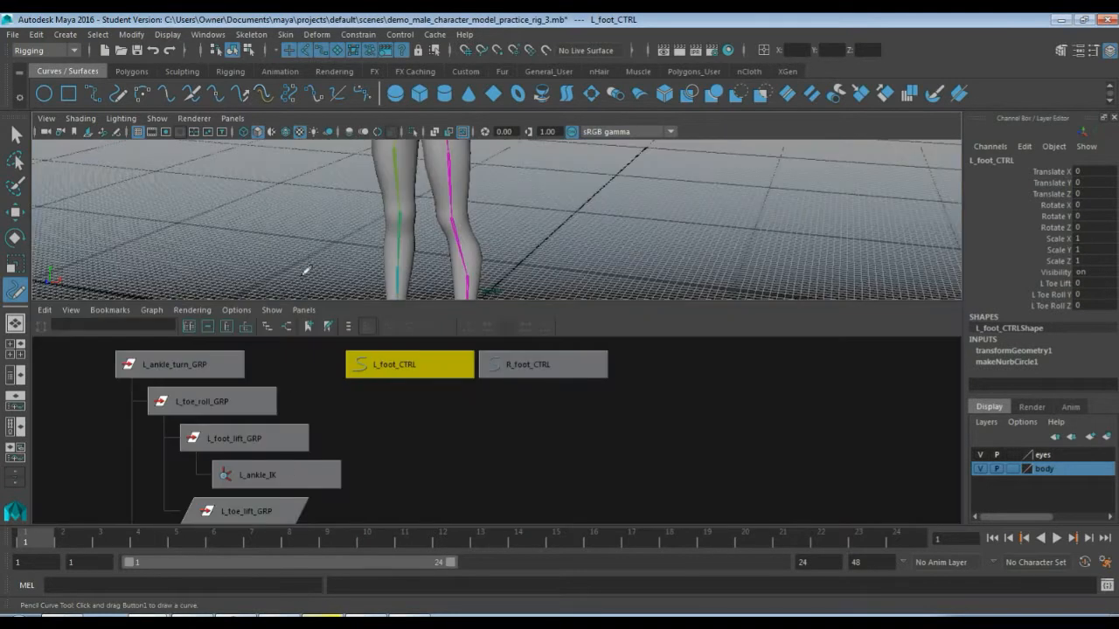
key(space)
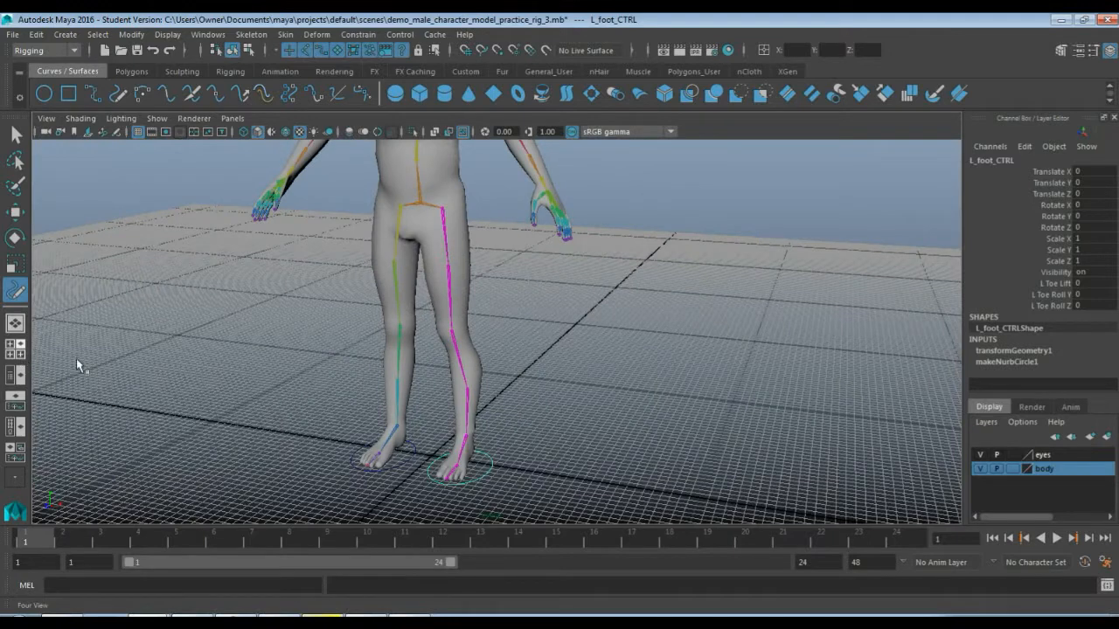
key(space)
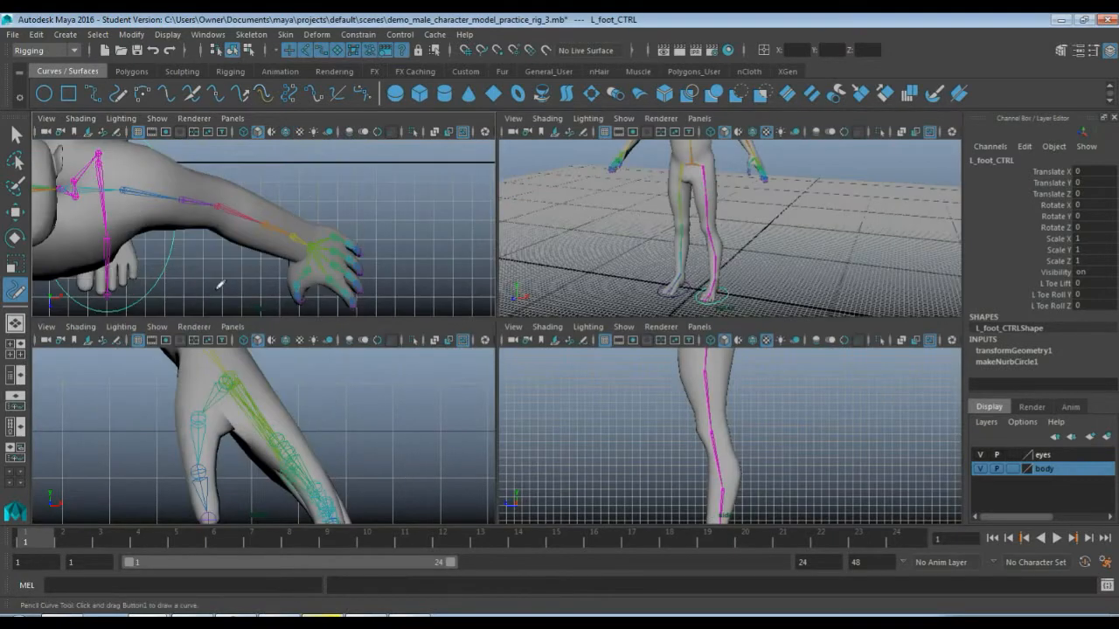
key(space)
alt+right_drag(312, 394, 297, 407)
alt+middle_drag(385, 367, 520, 213)
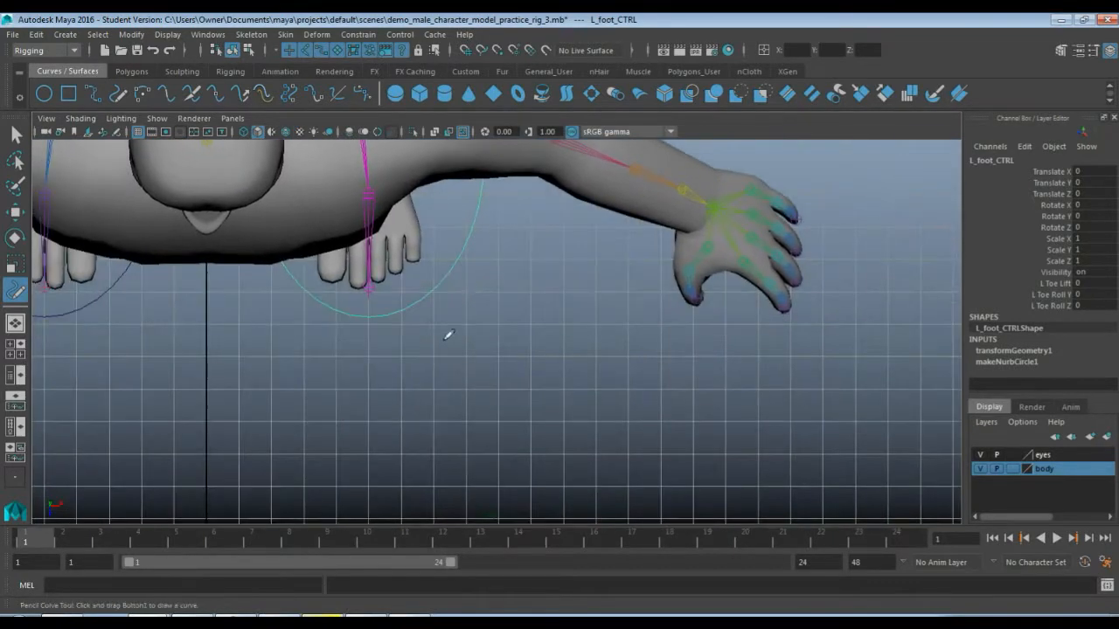
alt+middle_drag(447, 335, 492, 268)
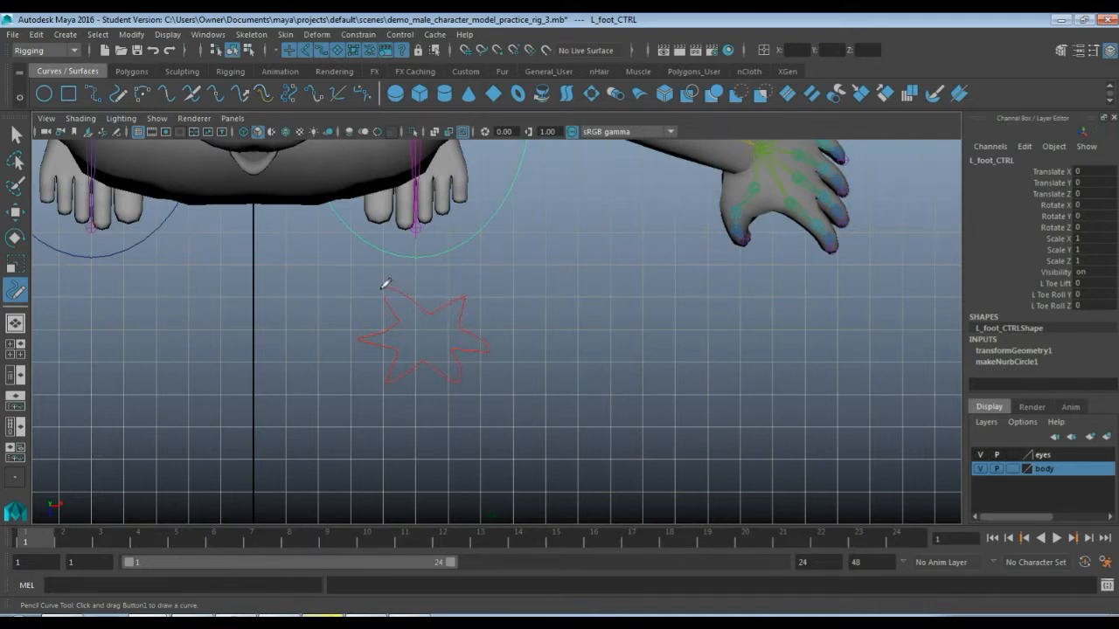
drag(385, 284, 381, 287)
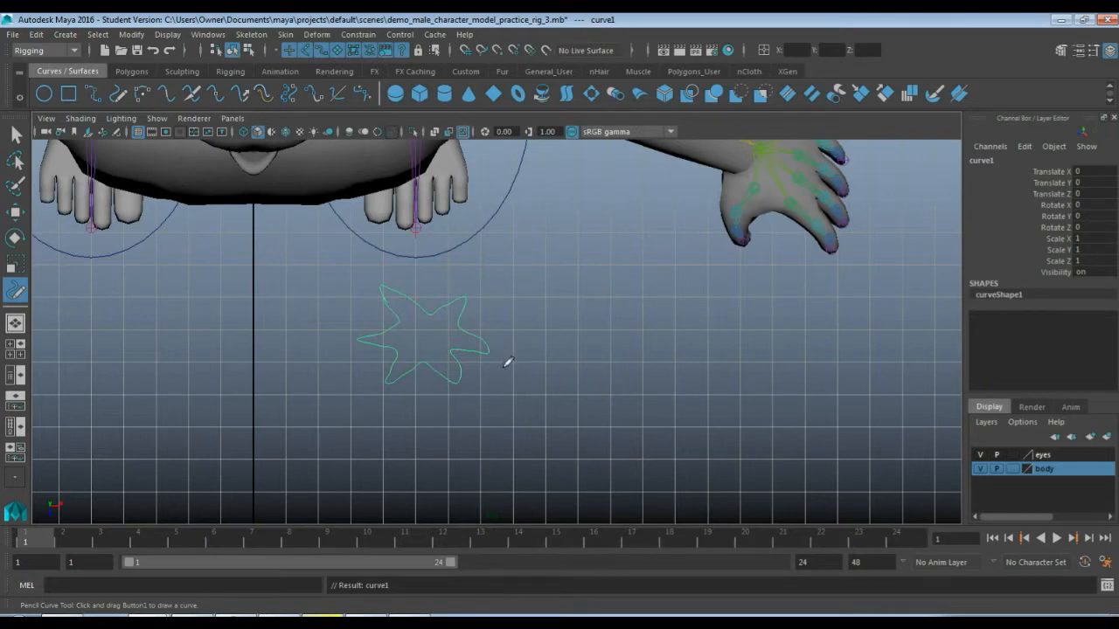
Step: Raise the star curve to about knee height in the perspective view, about 48.3 in Translate Y
key(w)
click(419, 361)
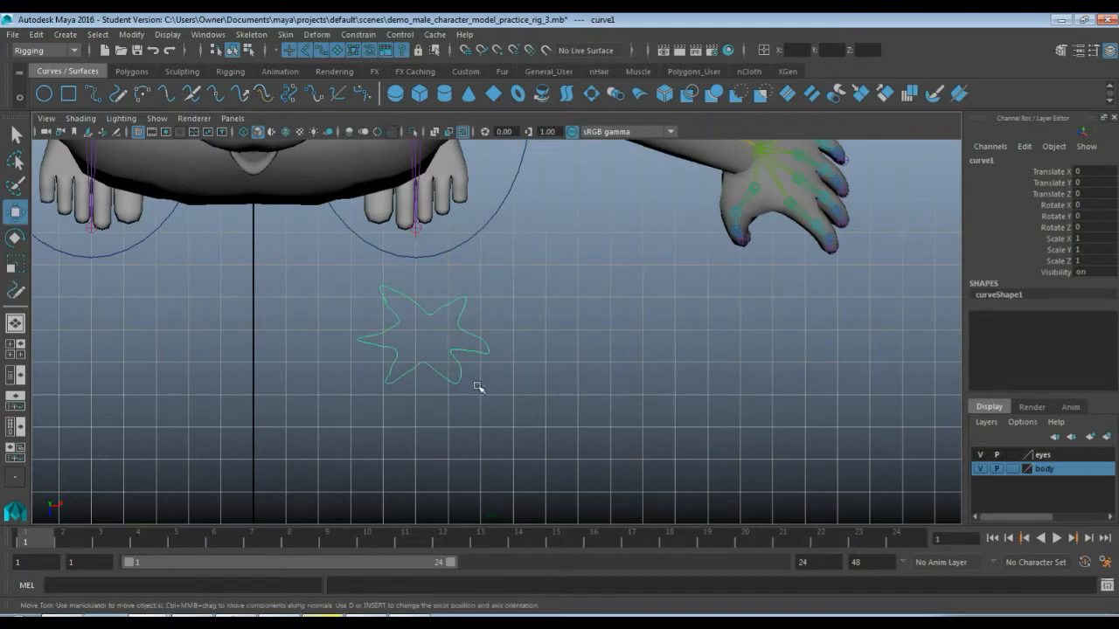
key(space)
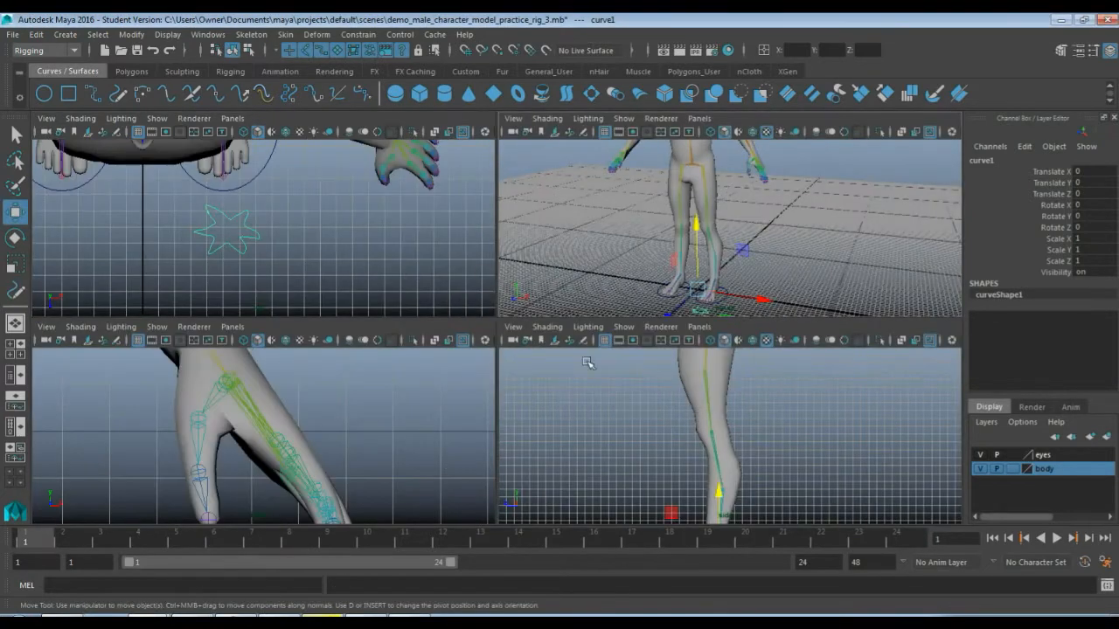
key(space)
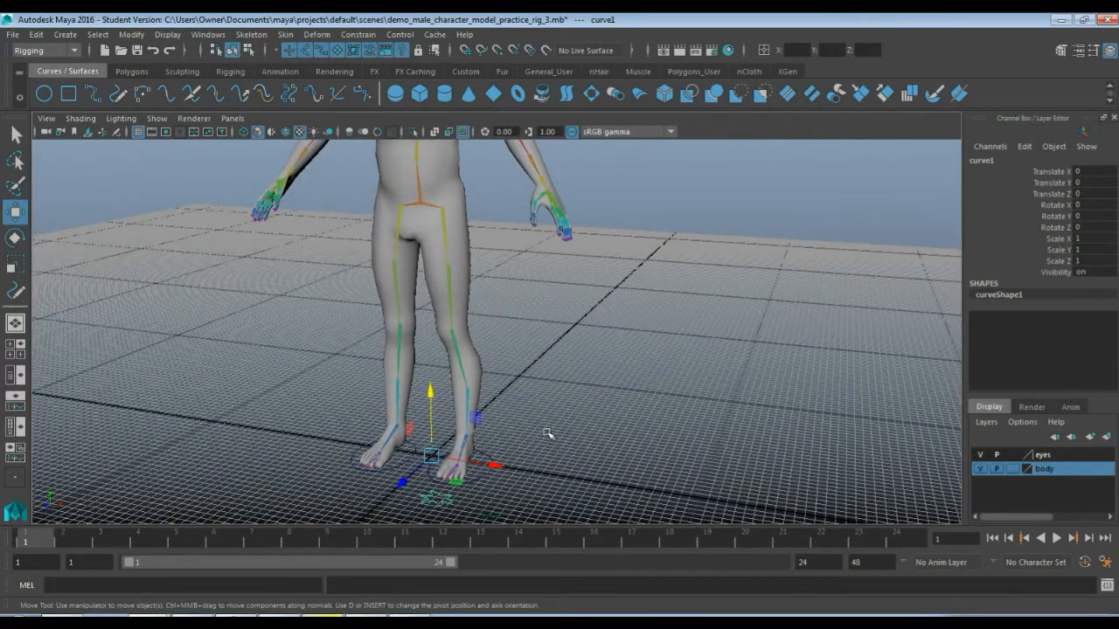
alt+middle_drag(548, 434, 490, 367)
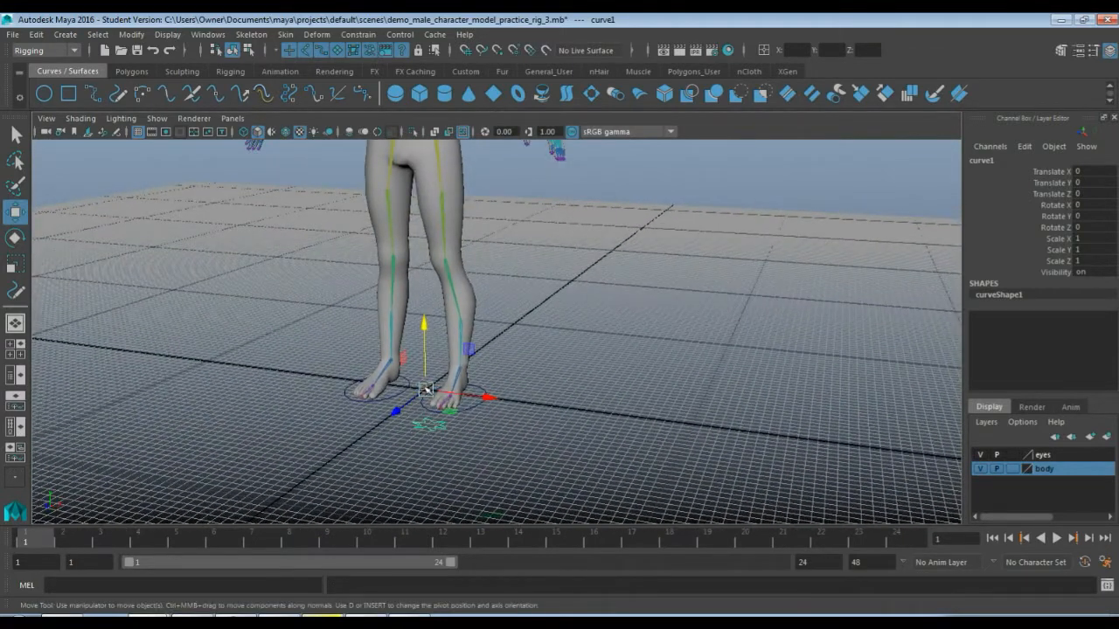
drag(425, 355, 407, 242)
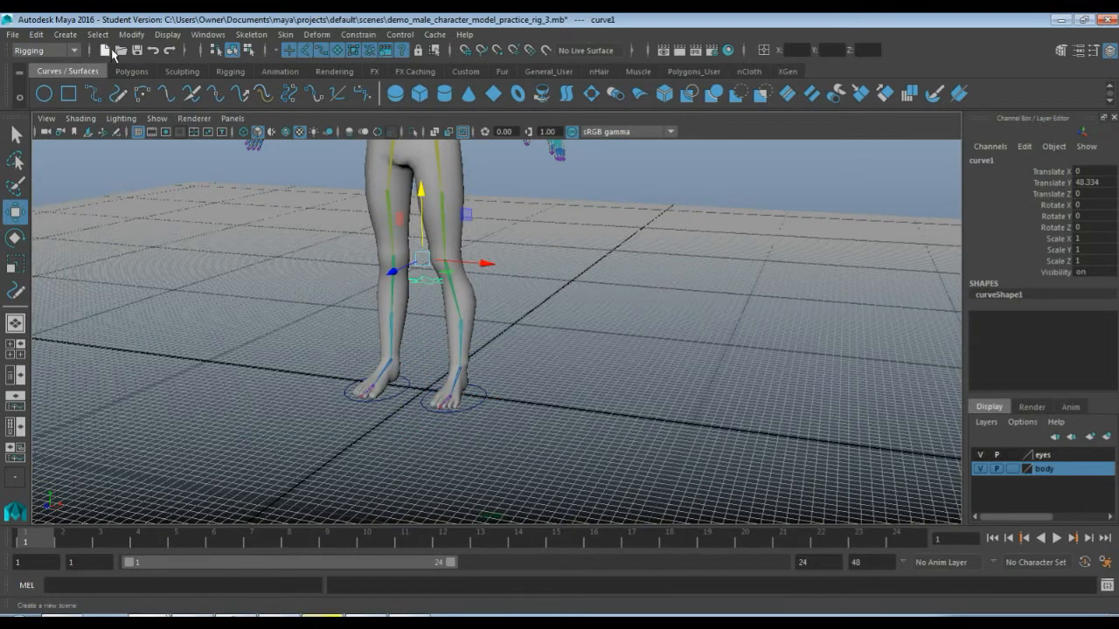
Step: Center the star curve's pivot and set its Rotate X to 90 so it stands upright
click(132, 35)
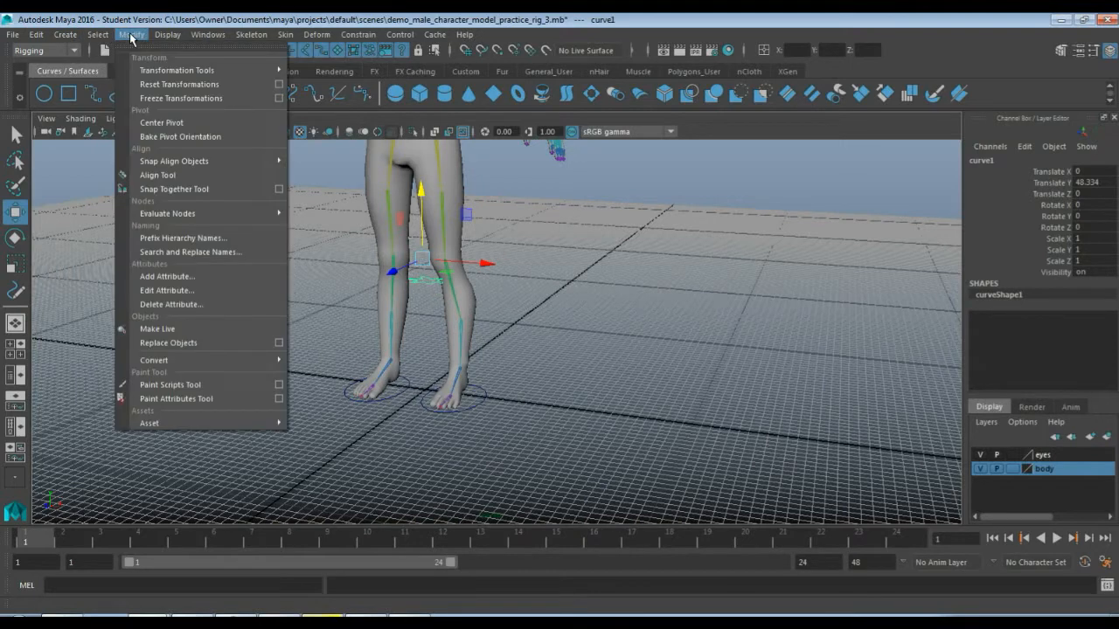
click(159, 123)
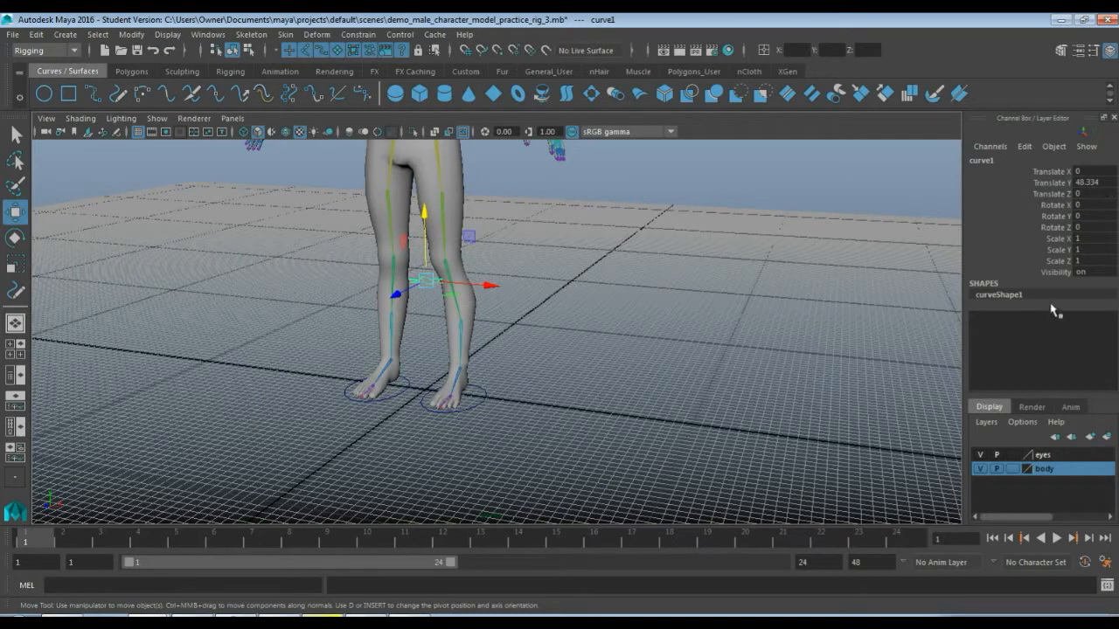
double_click(1088, 206)
scroll(568, 310, up, 3)
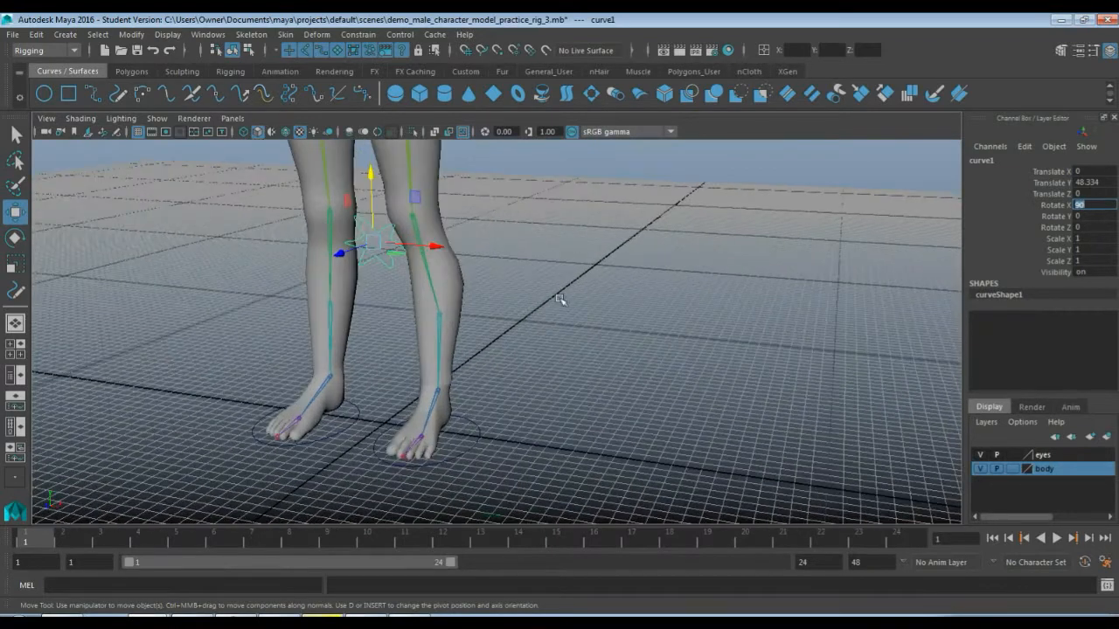
Step: Snap the star curve onto the left knee joint
alt+drag(542, 252, 530, 308)
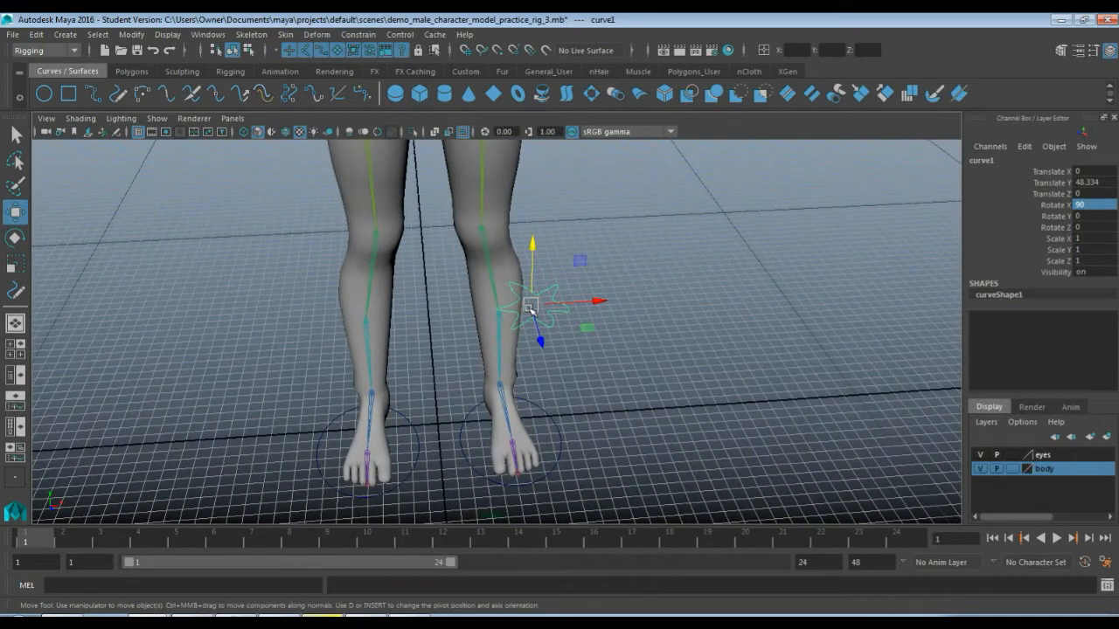
key(v)
drag(530, 308, 480, 231)
scroll(574, 268, up, 5)
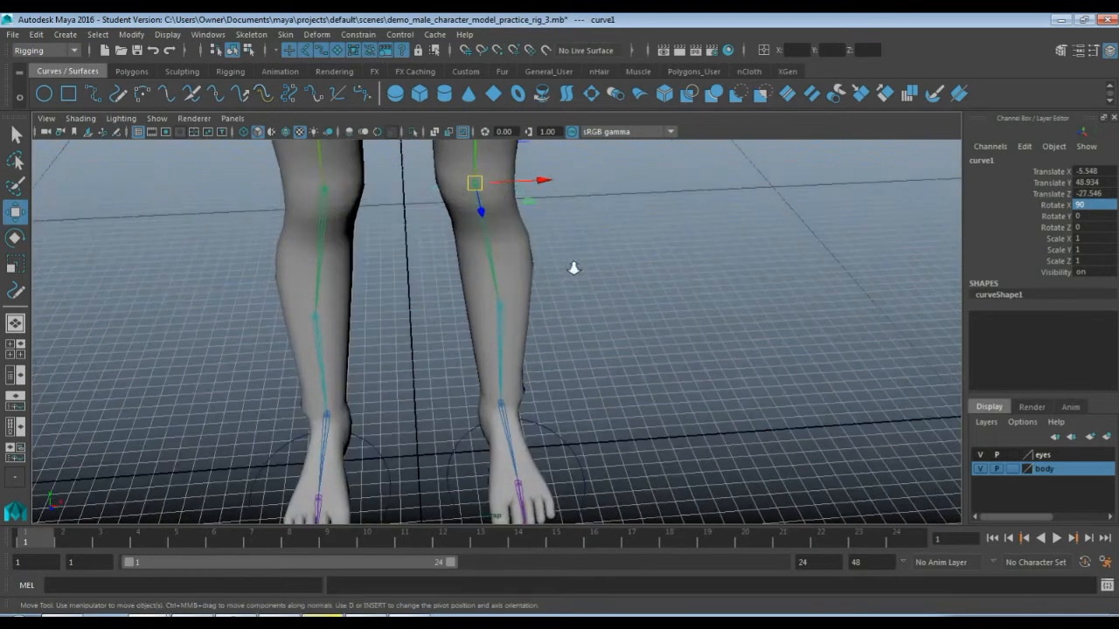
alt+drag(574, 266, 457, 239)
alt+middle_drag(587, 245, 651, 383)
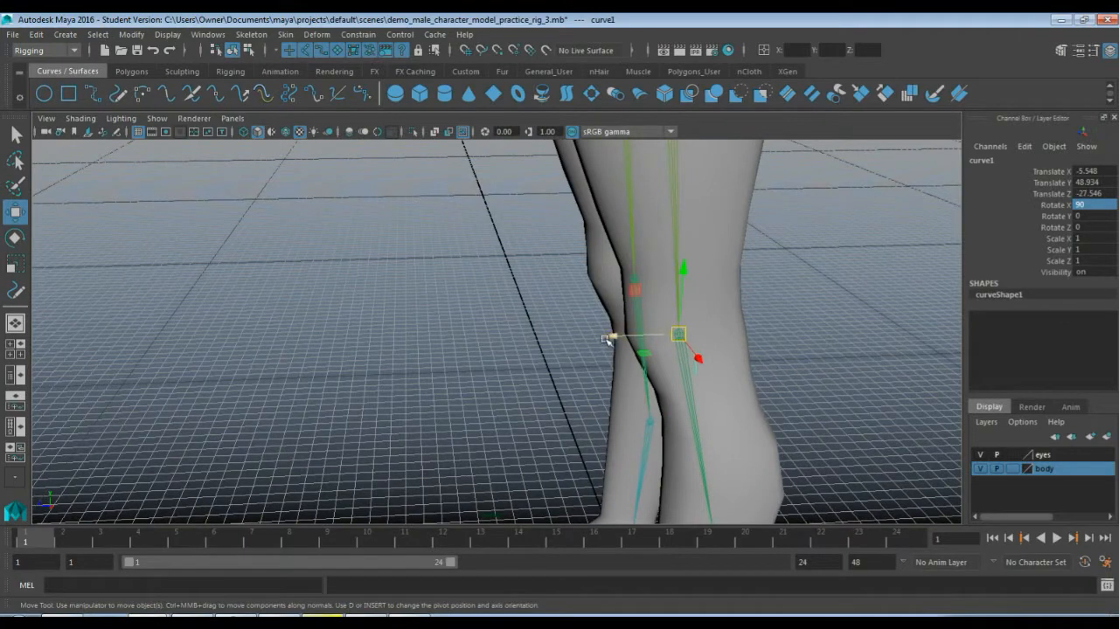
mouse_move(610, 337)
mouse_down()
mouse_move(568, 336)
mouse_move(608, 336)
mouse_up()
scroll(759, 367, up, 3)
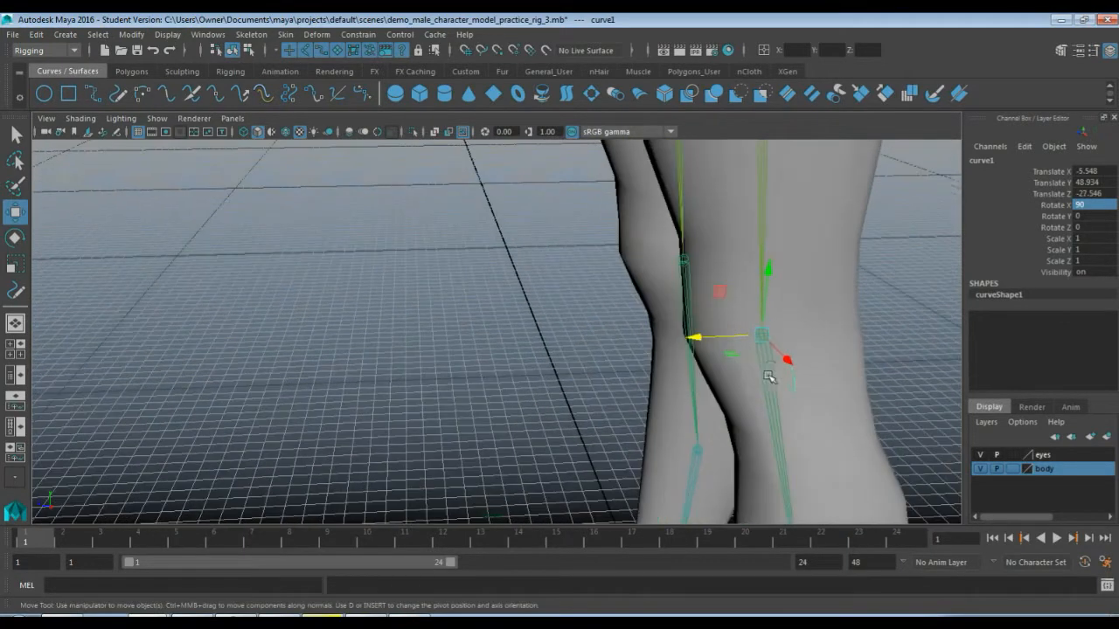
key(v)
drag(764, 339, 762, 336)
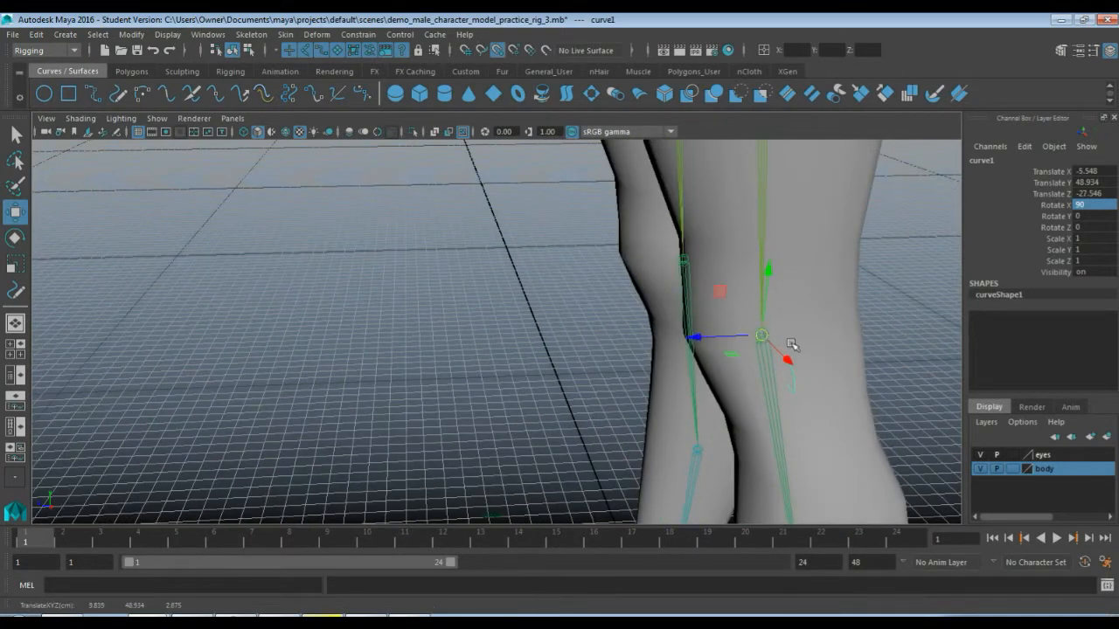
Step: Move the star curve straight forward from the left knee to about 11.6 in Translate Z
scroll(790, 358, down, 4)
alt+drag(792, 381, 824, 375)
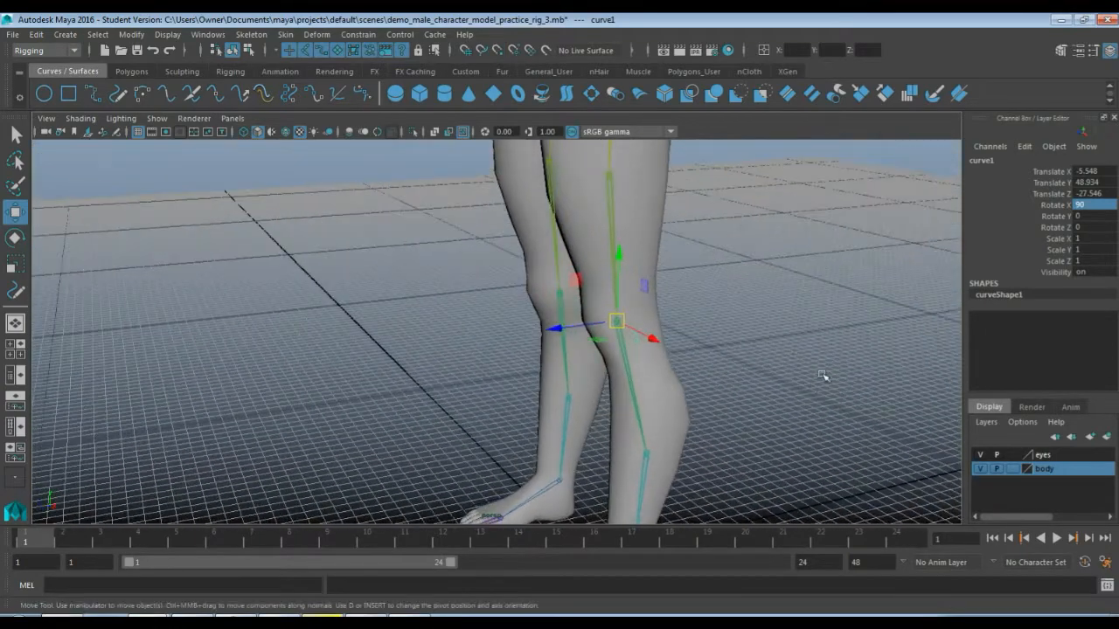
drag(564, 330, 387, 355)
alt+middle_drag(550, 400, 607, 312)
scroll(616, 313, down, 3)
alt+drag(617, 313, 603, 303)
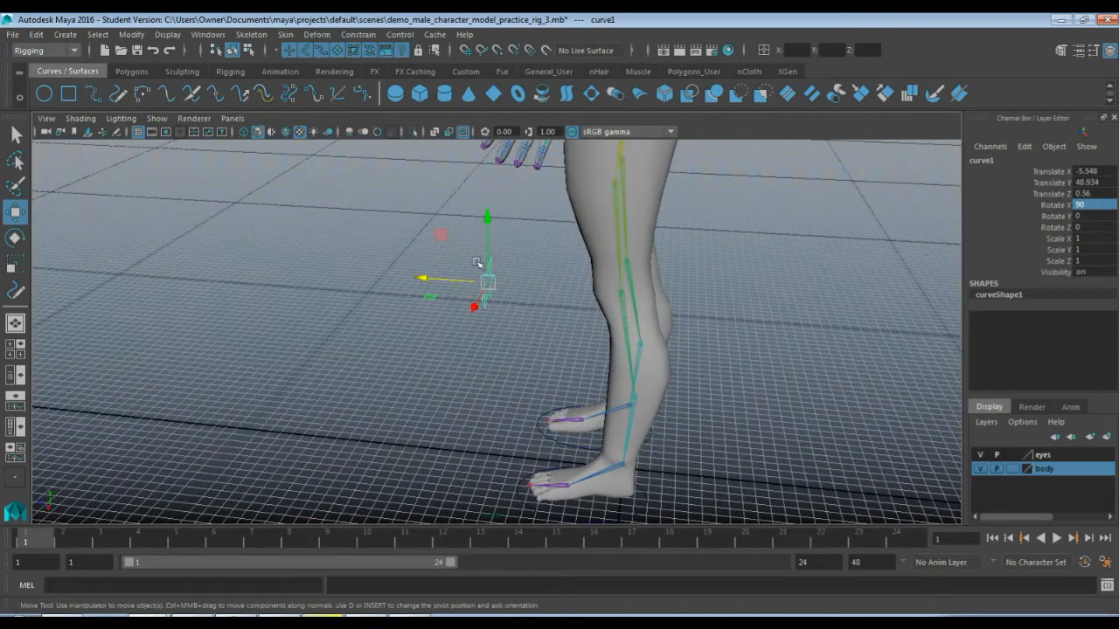
drag(419, 284, 702, 362)
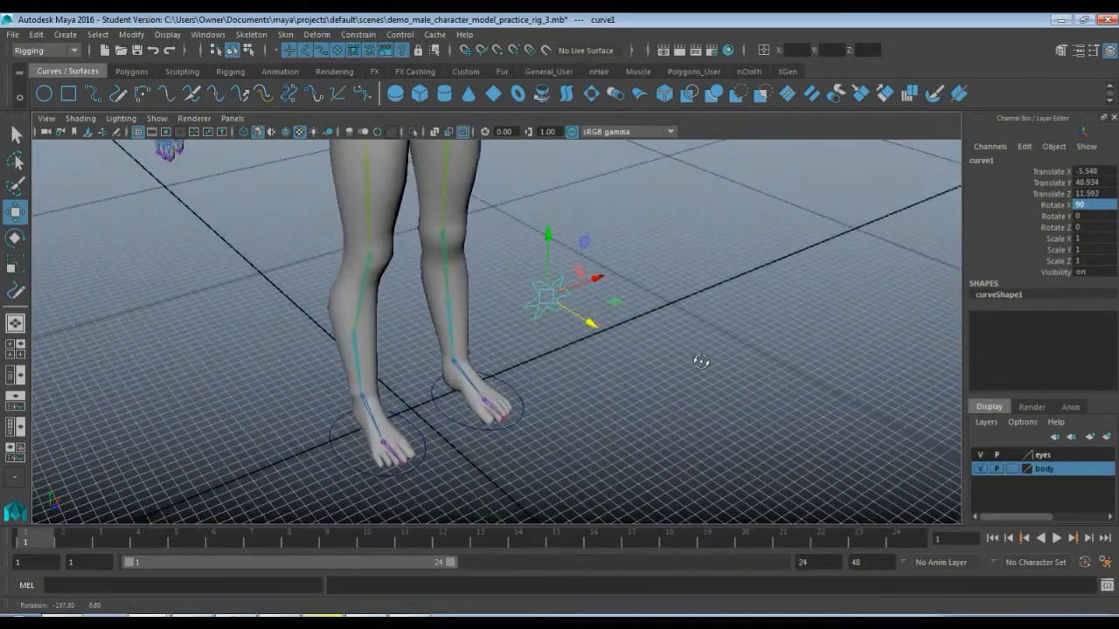
Step: Open the IK Solver Attributes of L_ankle_IK and choose Rotate-Plane Solver as its IK solver
scroll(600, 393, up, 1)
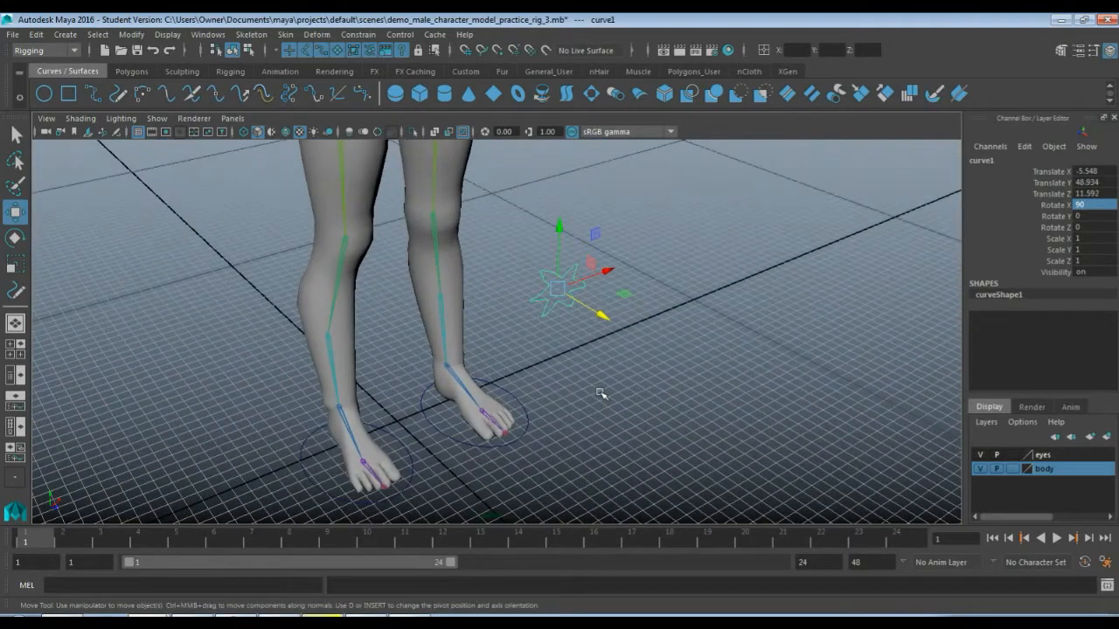
click(600, 393)
alt+drag(573, 369, 598, 413)
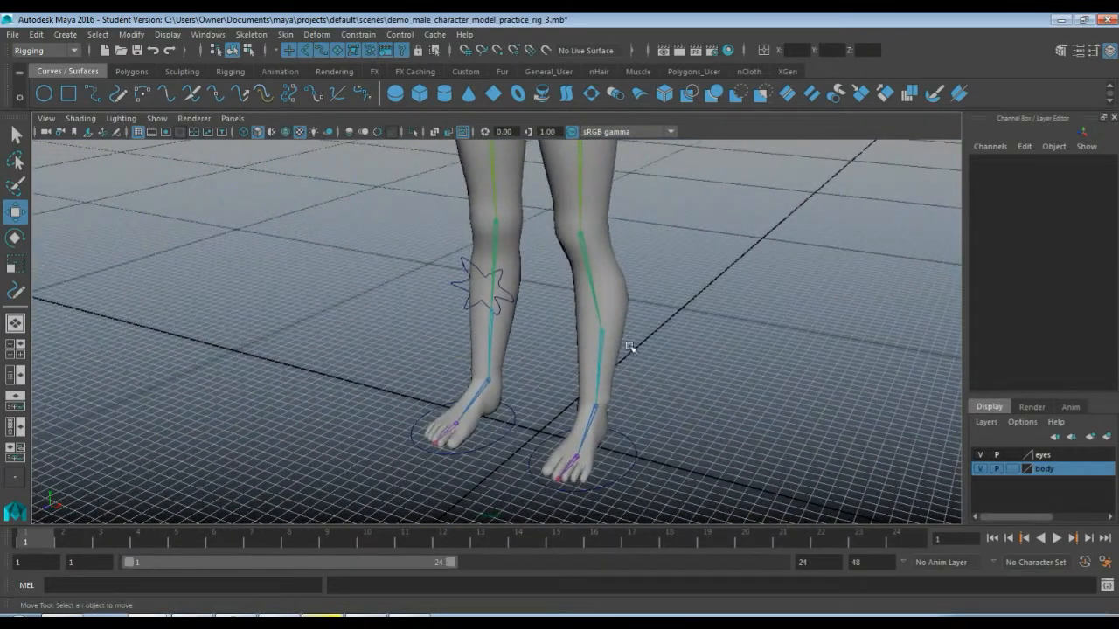
alt+drag(576, 359, 554, 283)
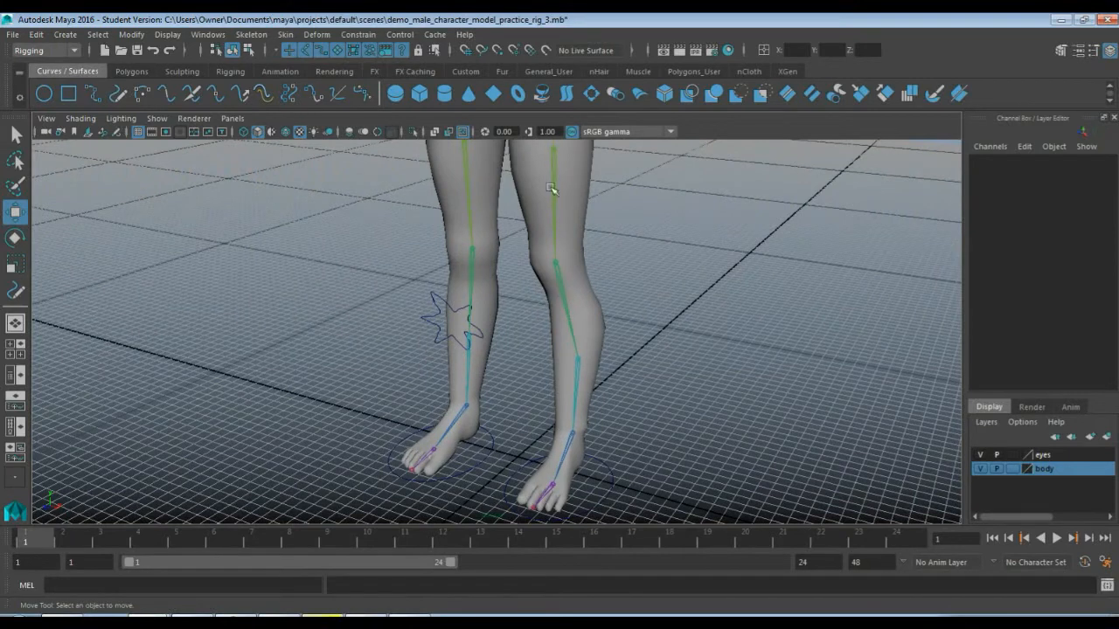
alt+drag(564, 322, 628, 325)
click(369, 213)
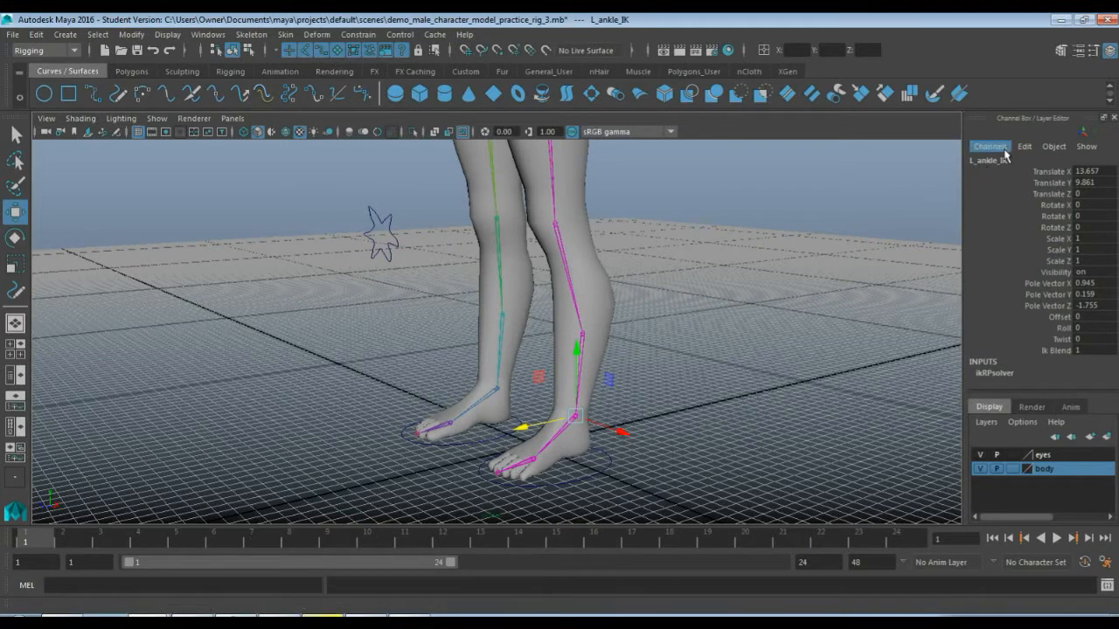
click(1080, 51)
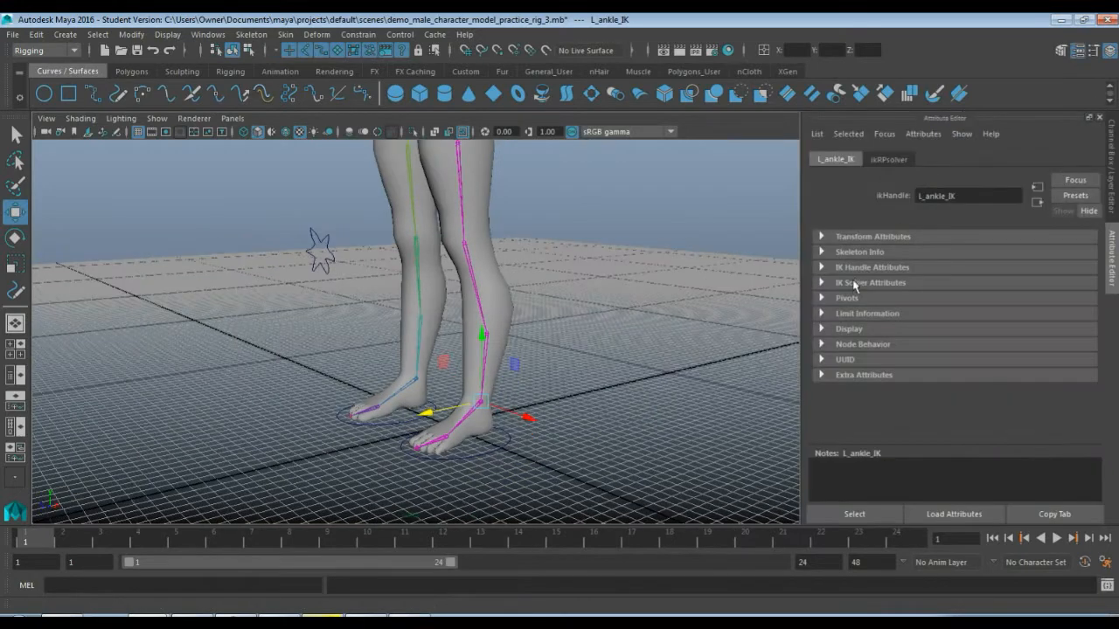
click(821, 283)
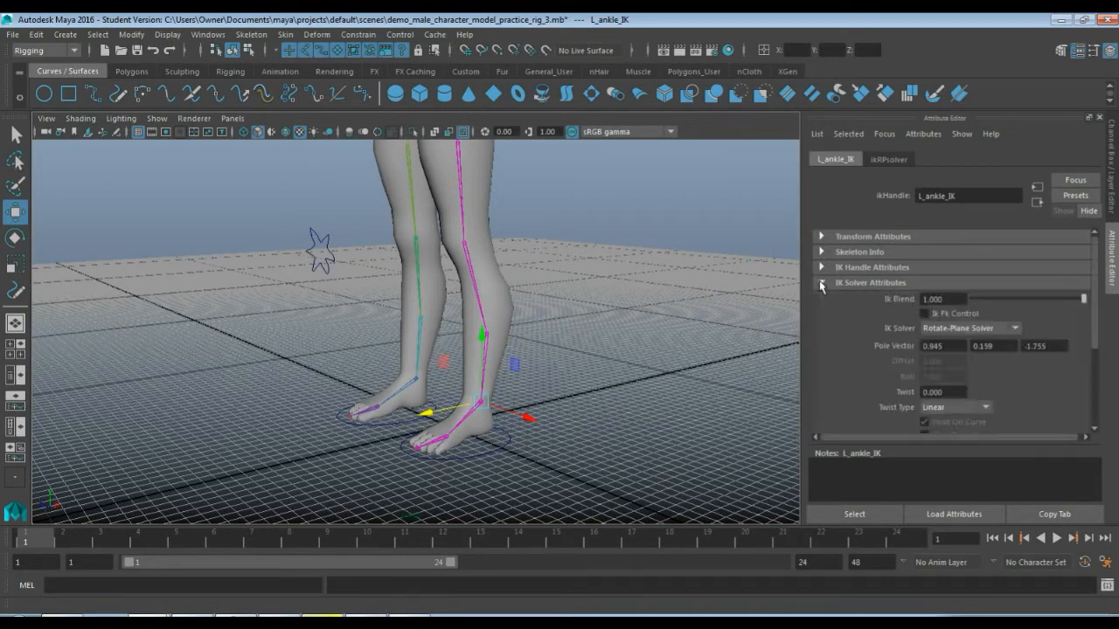
click(1015, 330)
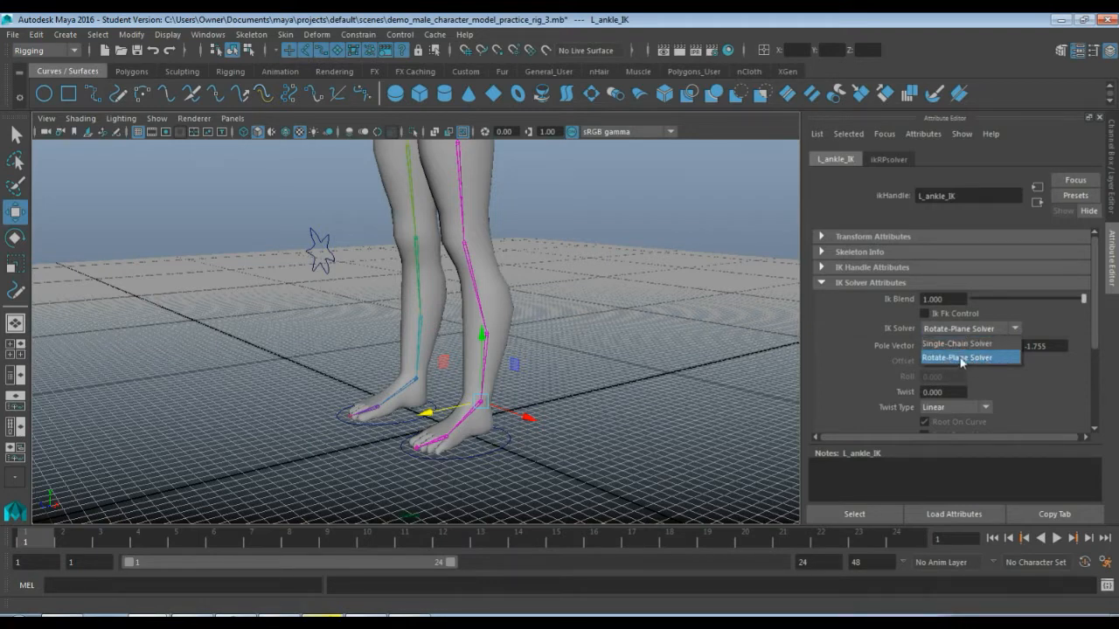
click(955, 359)
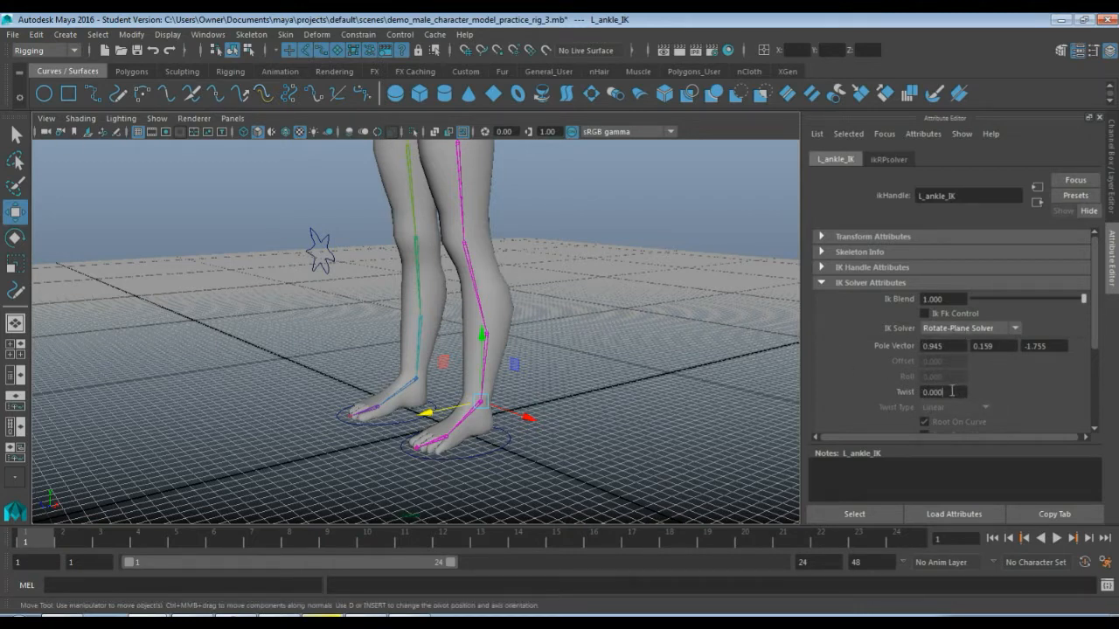
Step: Create a Pole Vector constraint that makes the star curve drive L_ankle_IK
drag(952, 392, 924, 392)
click(330, 266)
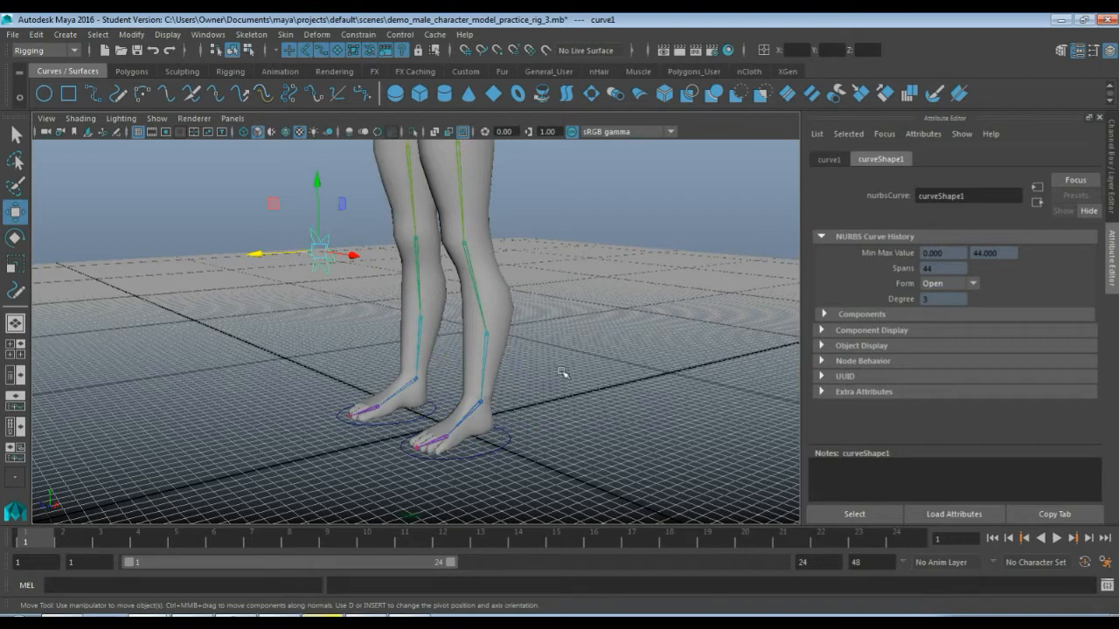
click(483, 403)
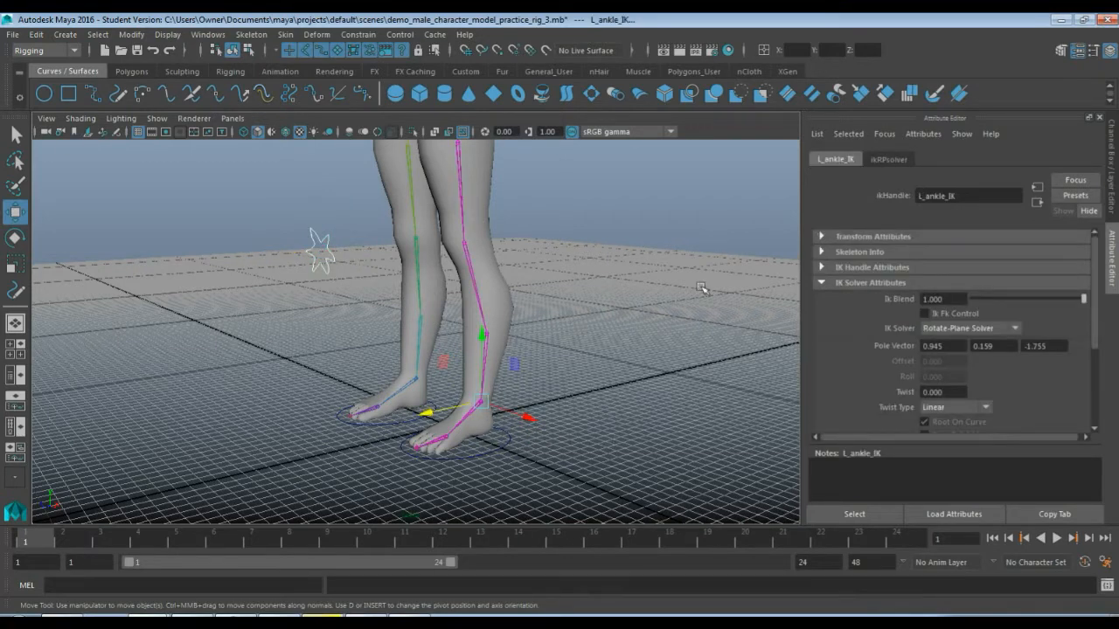
click(359, 35)
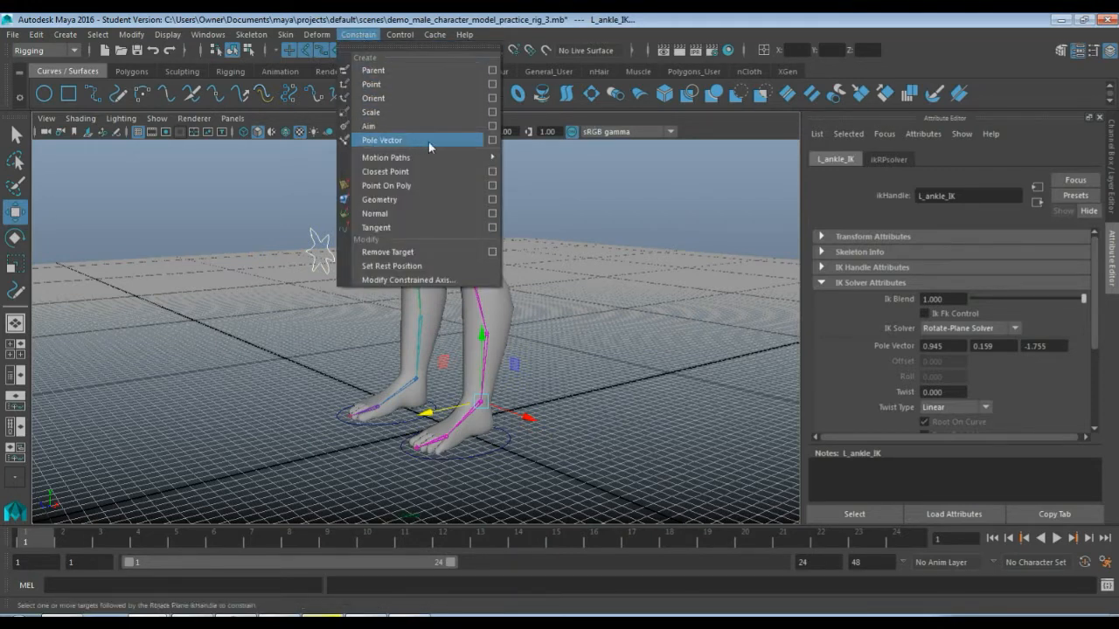
click(381, 140)
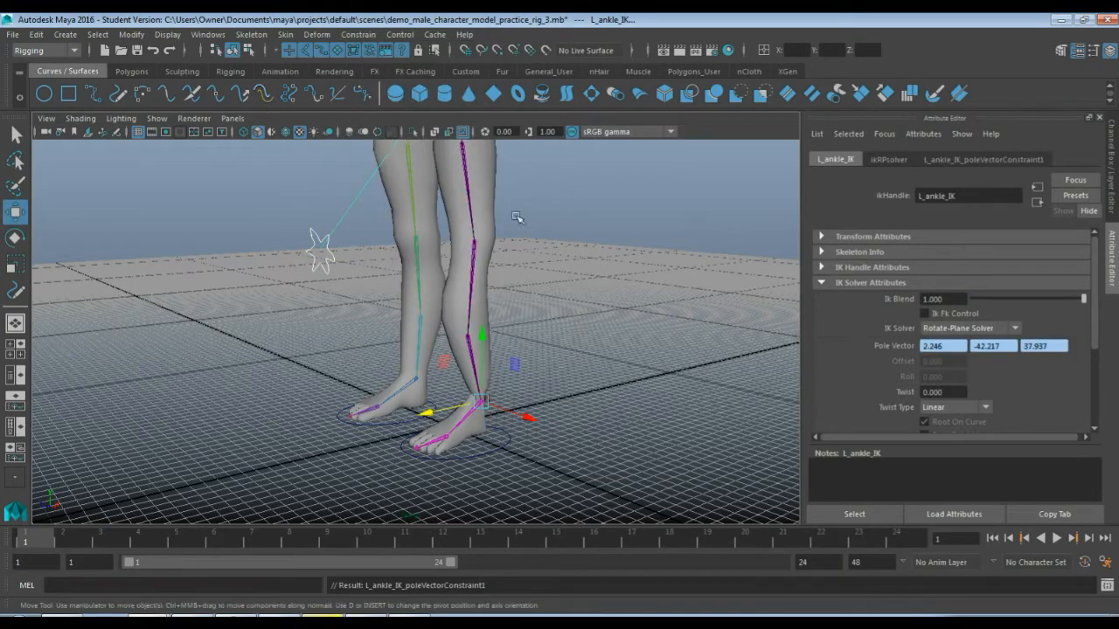
Step: Set the Twist of L_ankle_IK to 180 so the left knee faces forward again
alt+drag(506, 242, 478, 203)
scroll(478, 203, down, 3)
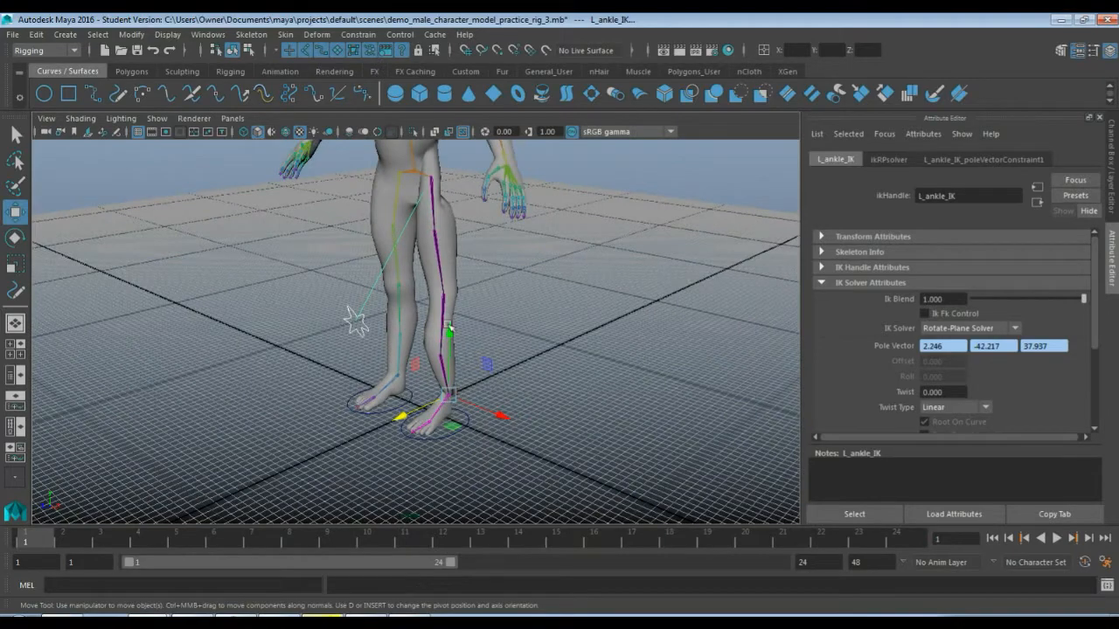
scroll(514, 297, up, 3)
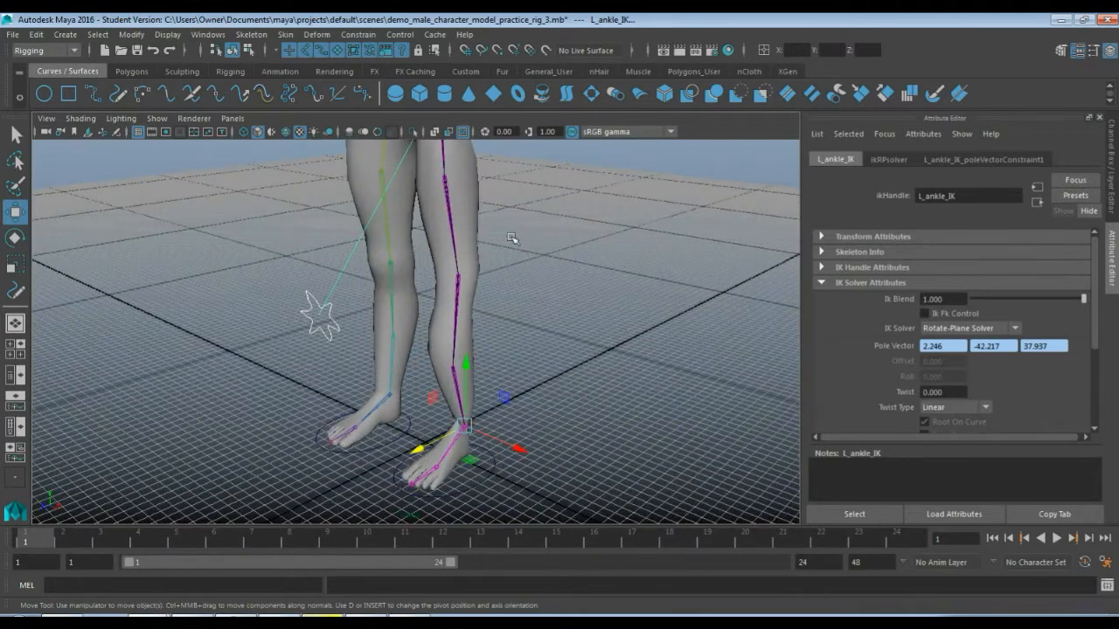
alt+drag(534, 277, 512, 272)
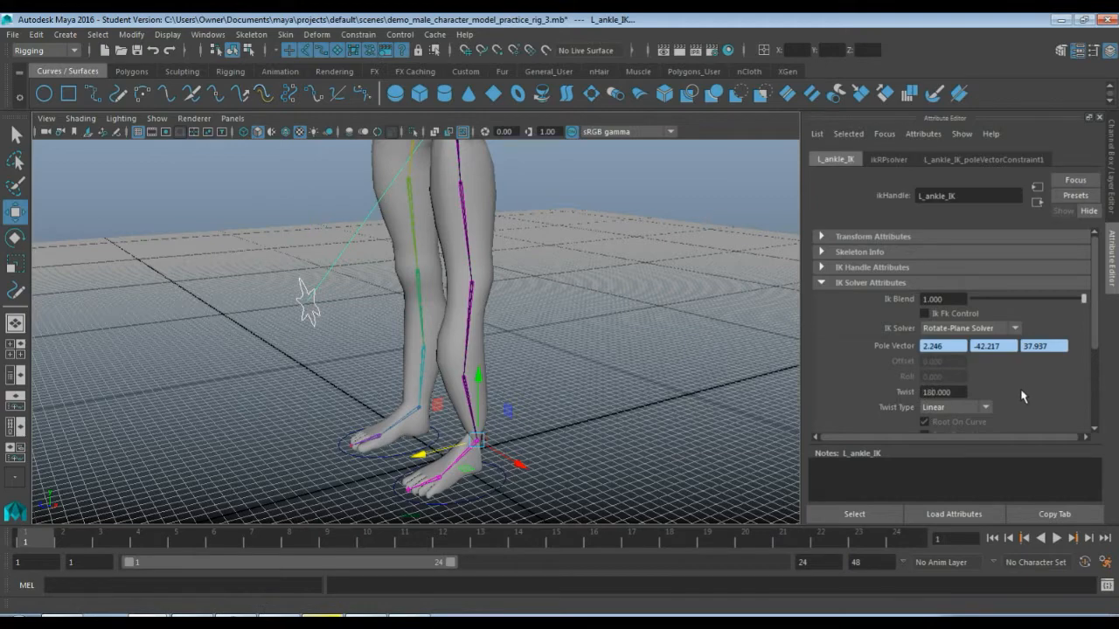
key(Return)
alt+drag(530, 304, 575, 271)
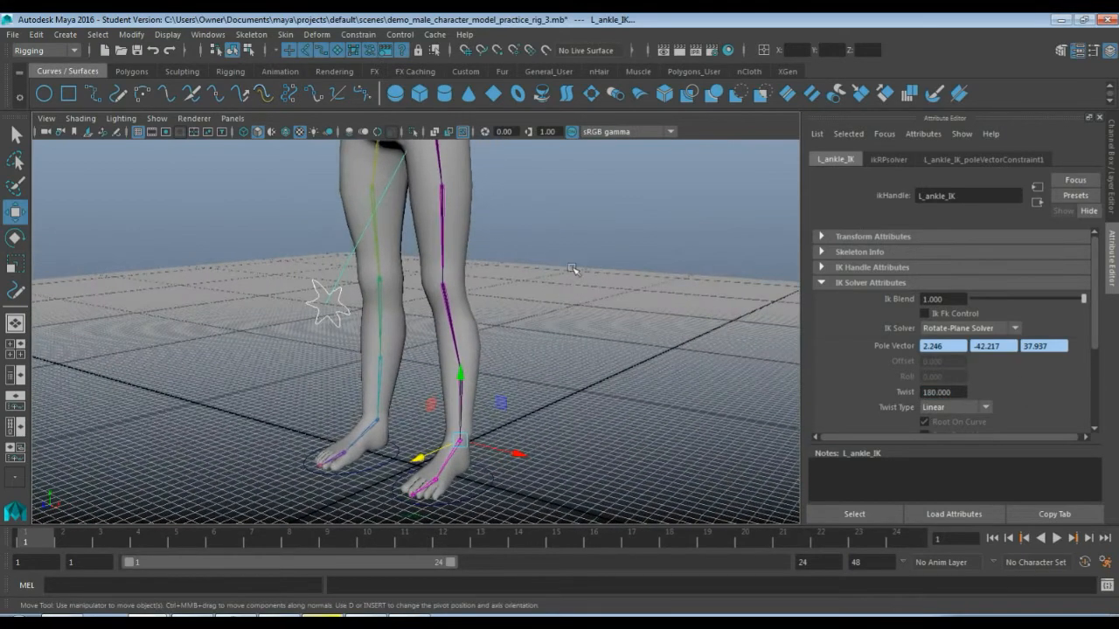
Step: Test the left leg by raising L_foot_CTRL about 21.9 units and sliding the star curve inward in front of the other leg
scroll(570, 262, down, 2)
scroll(557, 252, up, 1)
alt+drag(518, 239, 516, 320)
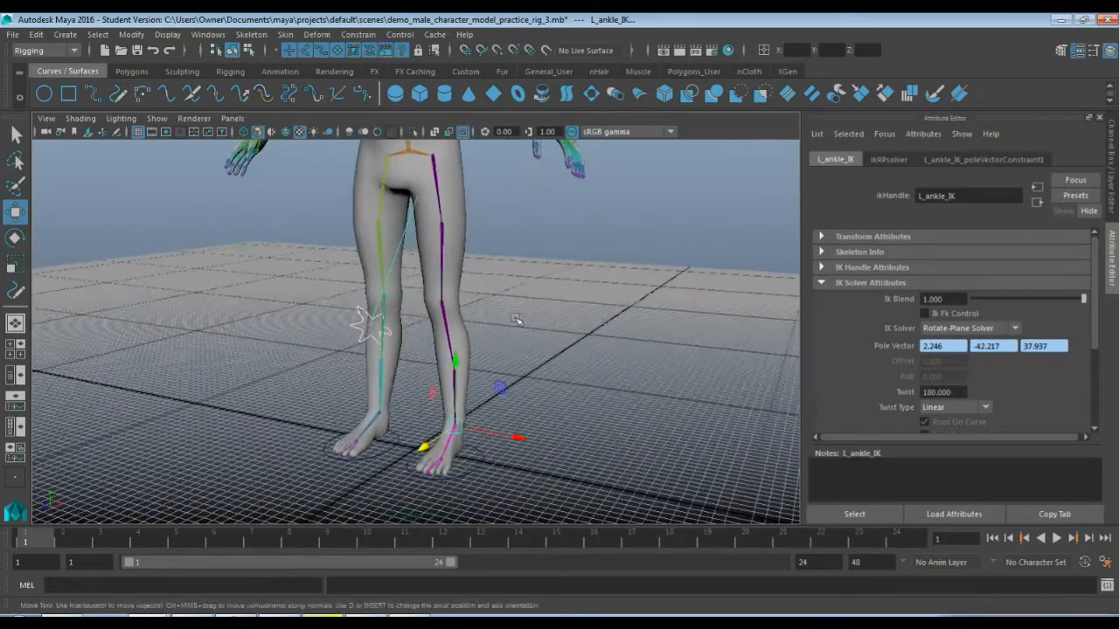
click(479, 468)
drag(456, 363, 600, 388)
click(357, 329)
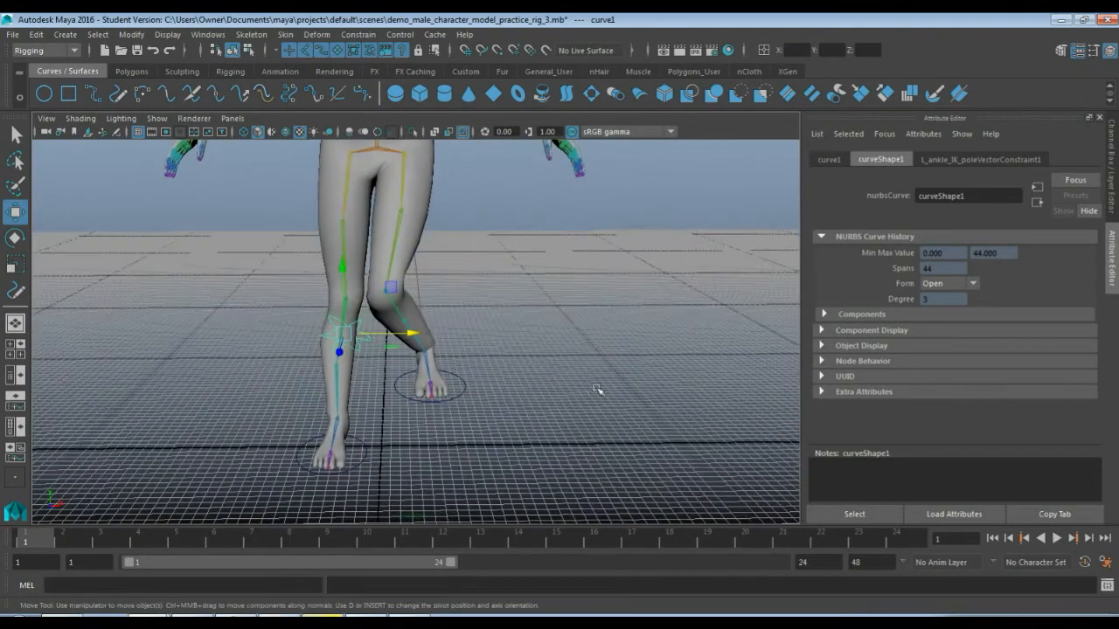
Step: Undo the test moves of the star curve and the left foot control
key(ctrl+z)
key(ctrl+z)
key(ctrl+z)
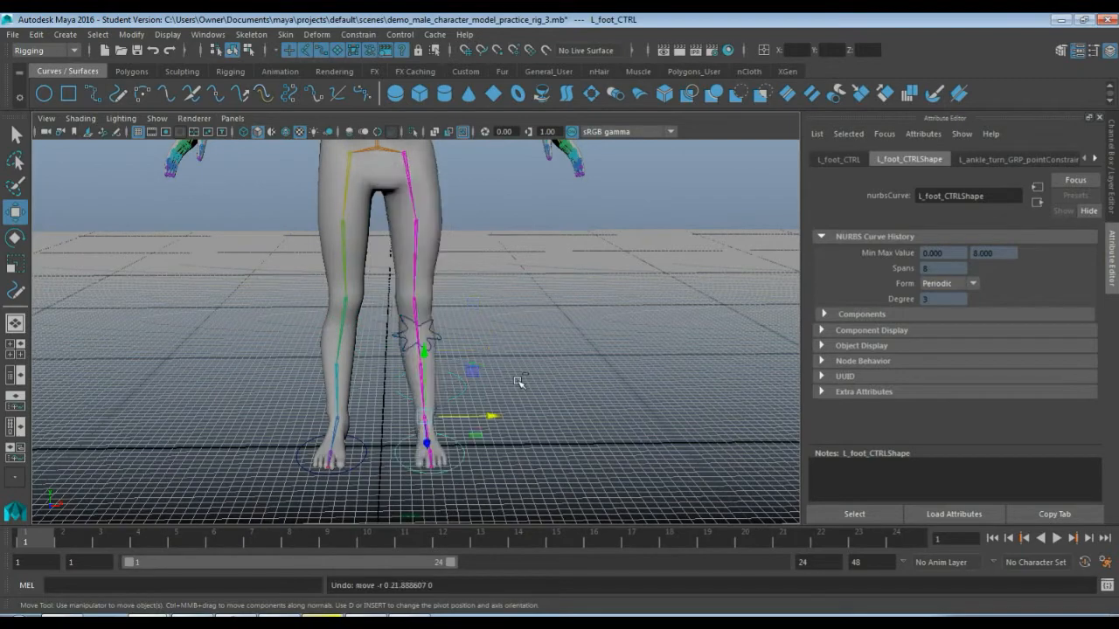
Step: Rename the star curve as L_knee_CTRL
click(553, 423)
alt+drag(563, 424, 487, 463)
click(487, 462)
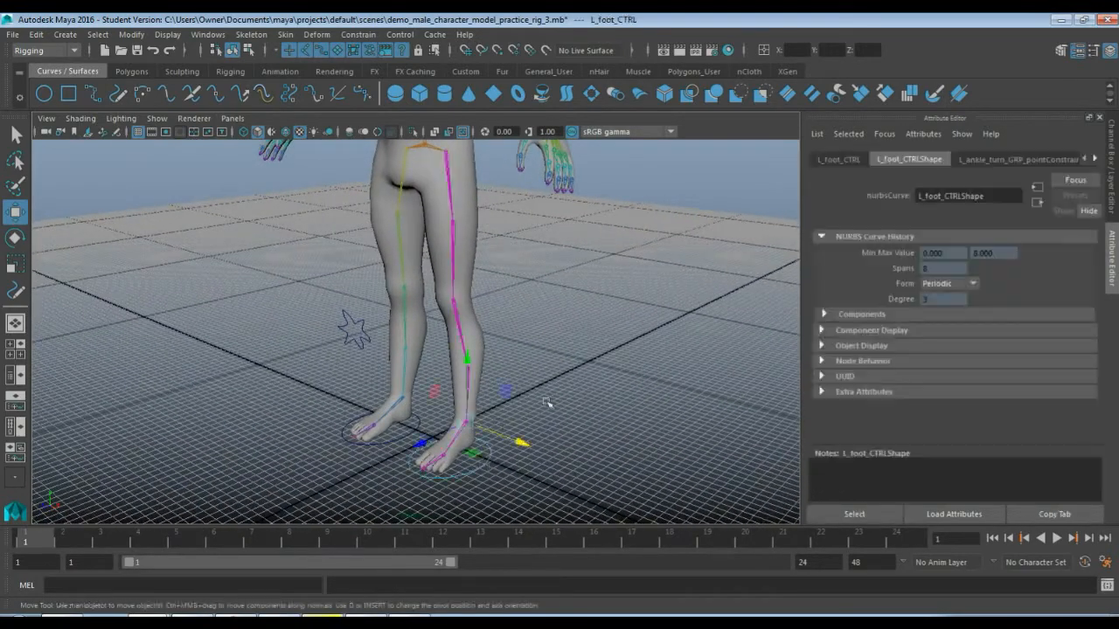
click(357, 330)
click(1109, 142)
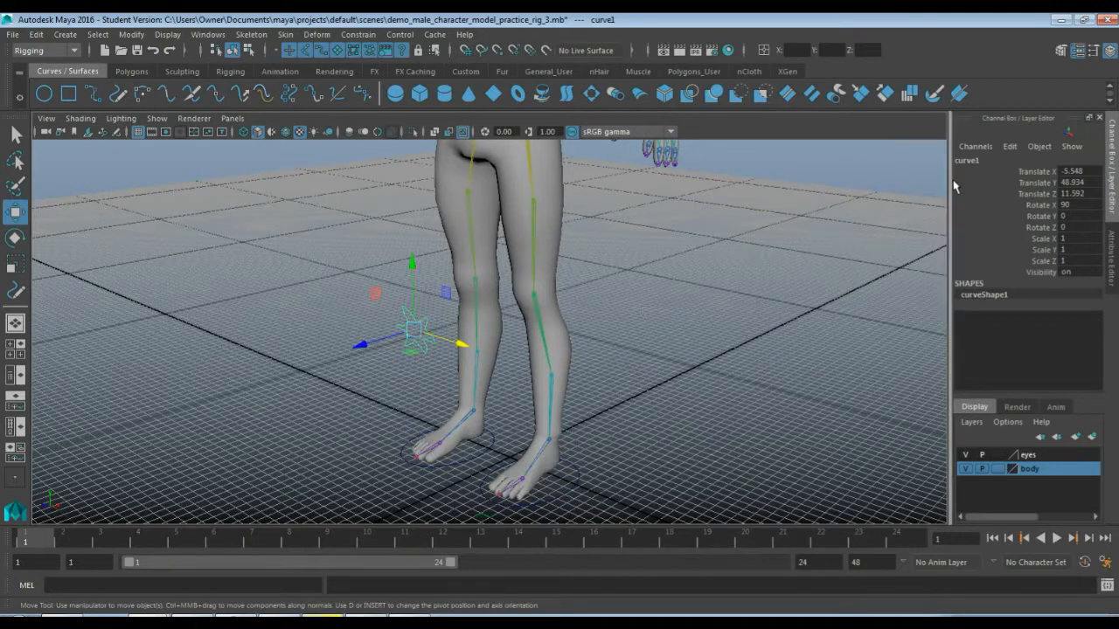
double_click(975, 161)
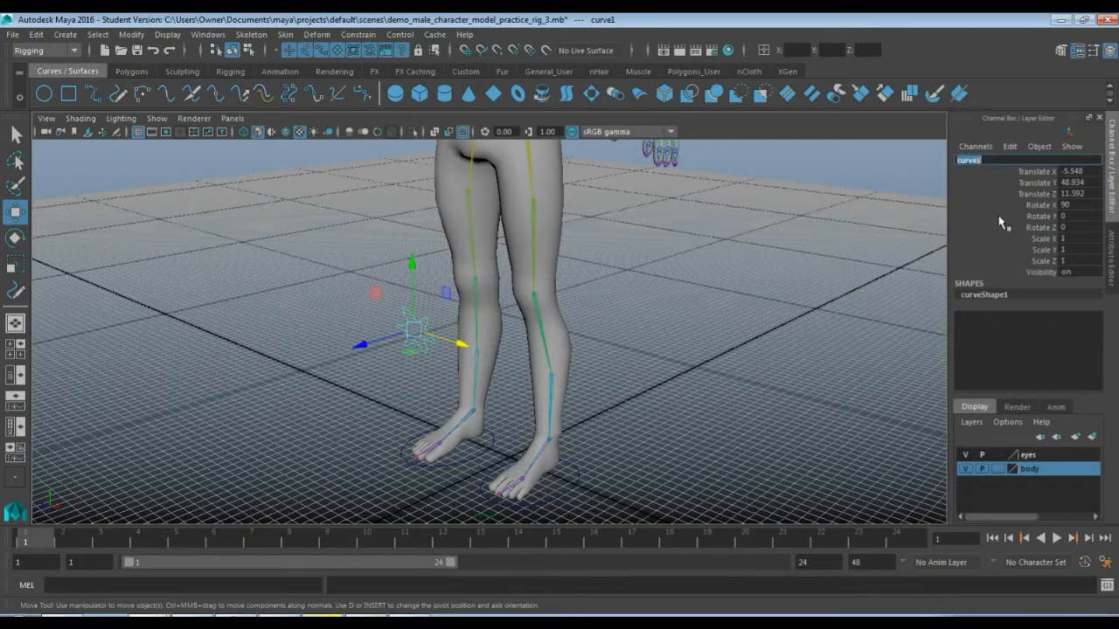
text(L_knee_CTRL)
key(Return)
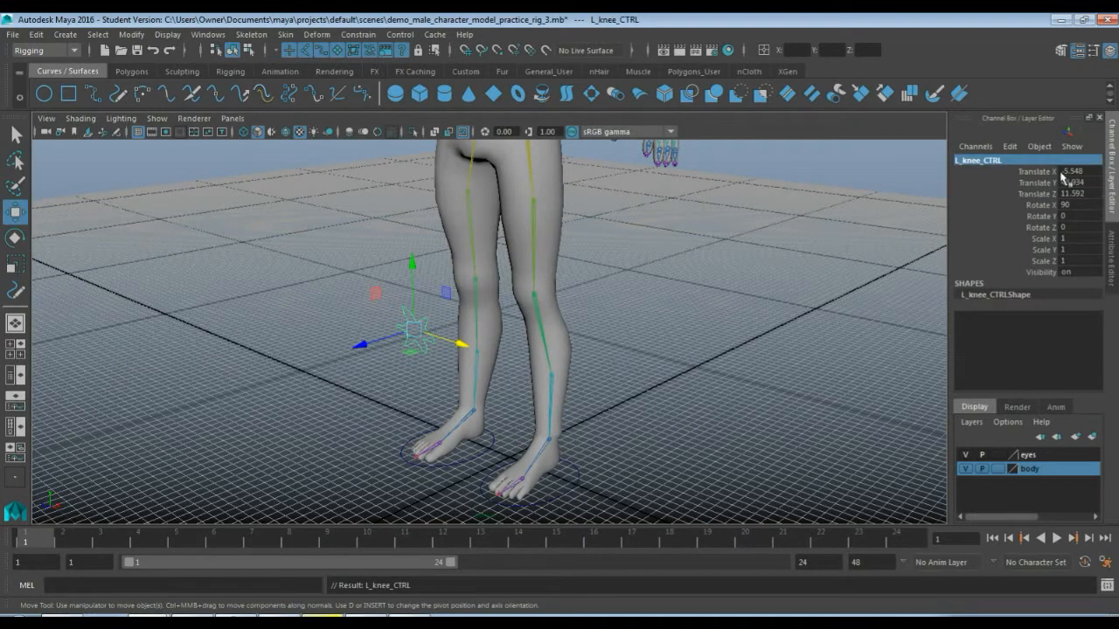
Step: Freeze the transformations of L_knee_CTRL
drag(1040, 172, 1036, 206)
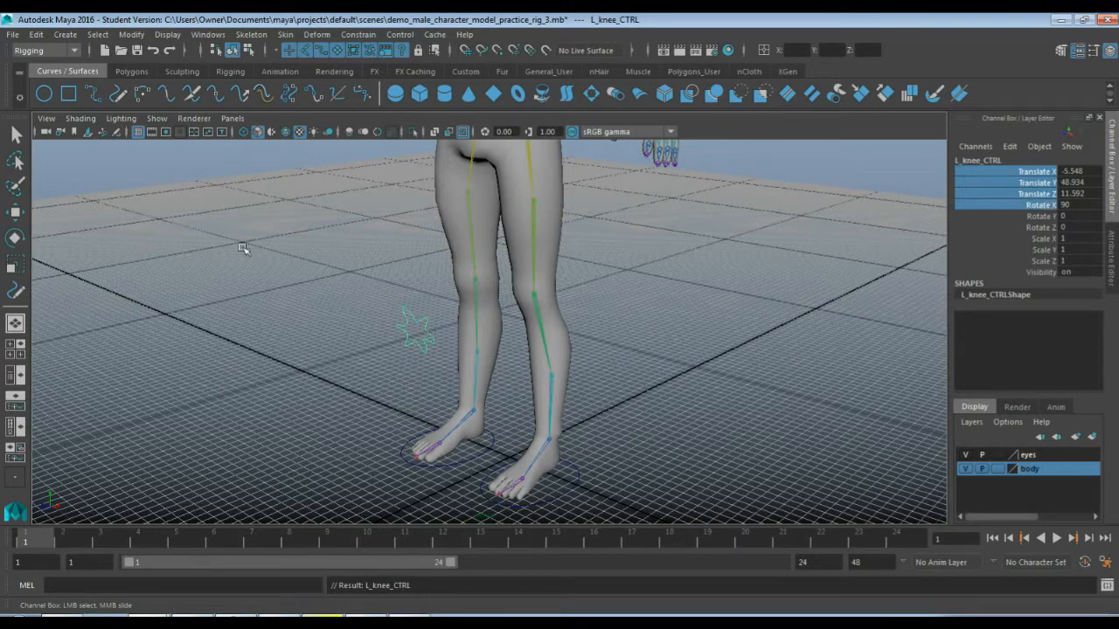
click(132, 35)
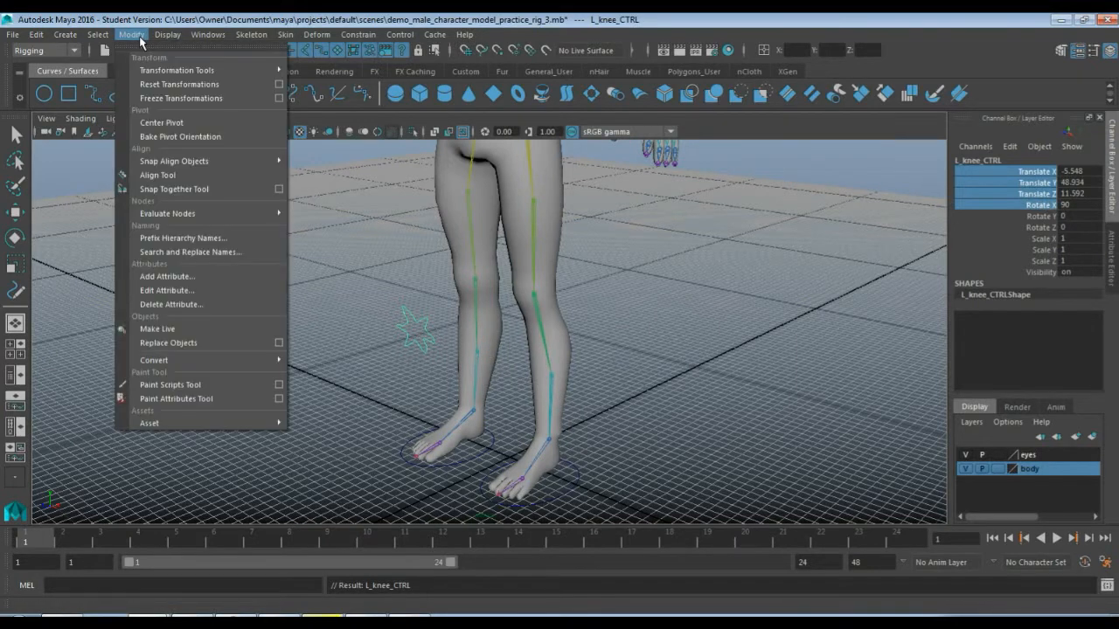
click(143, 99)
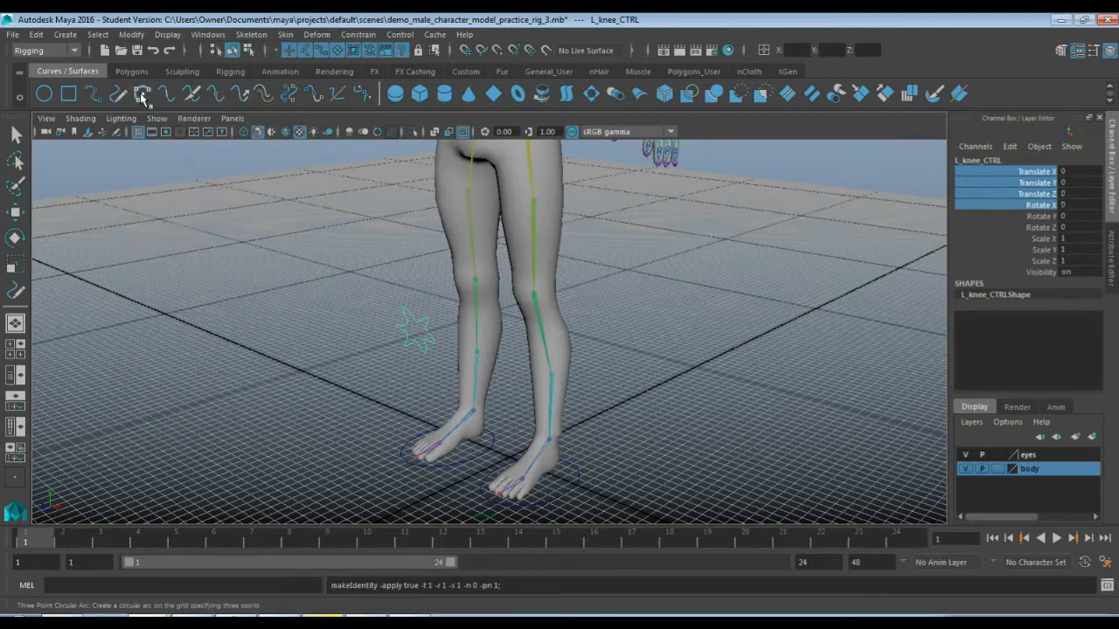
Step: Test the knee by raising L_foot_CTRL to about 11.7 in Translate Y and moving L_knee_CTRL to about -11.1 in Translate X
key(w)
click(385, 374)
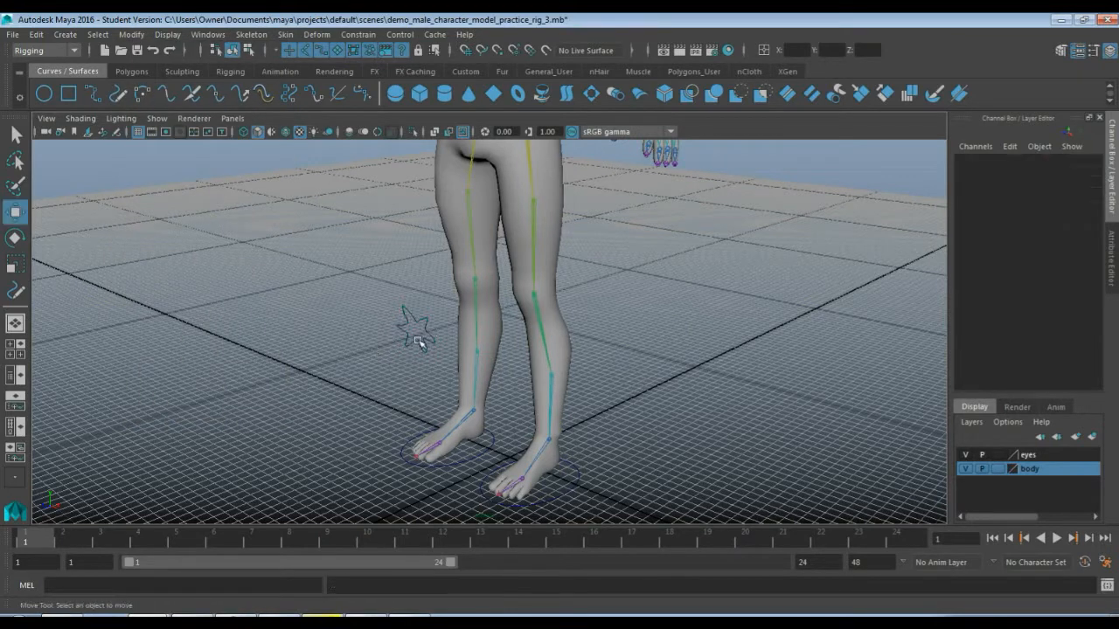
click(417, 330)
click(570, 496)
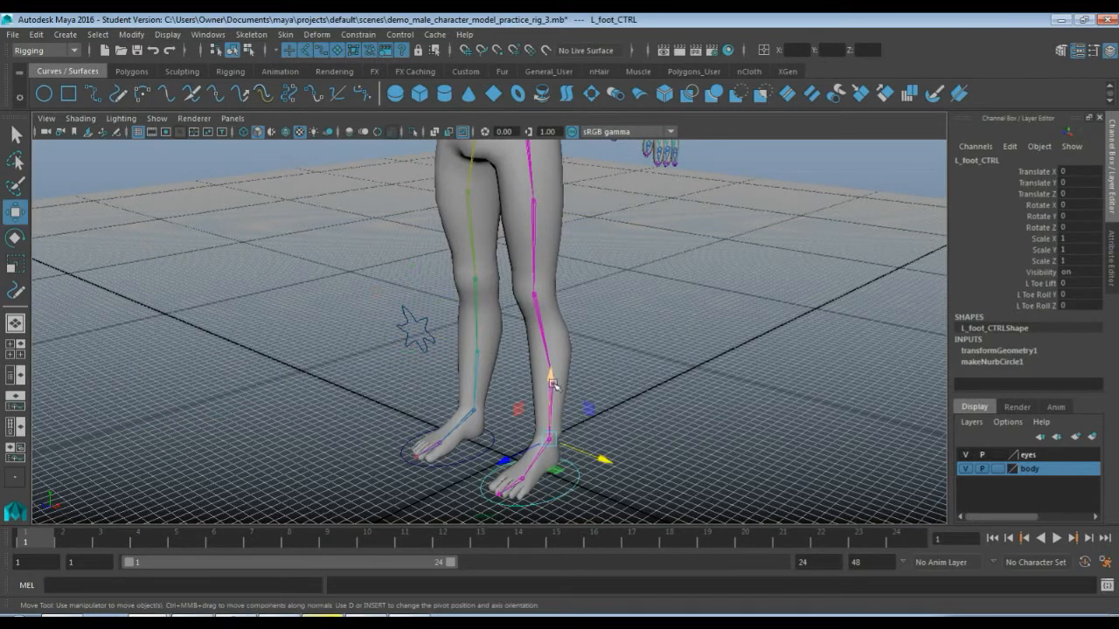
drag(551, 378, 552, 341)
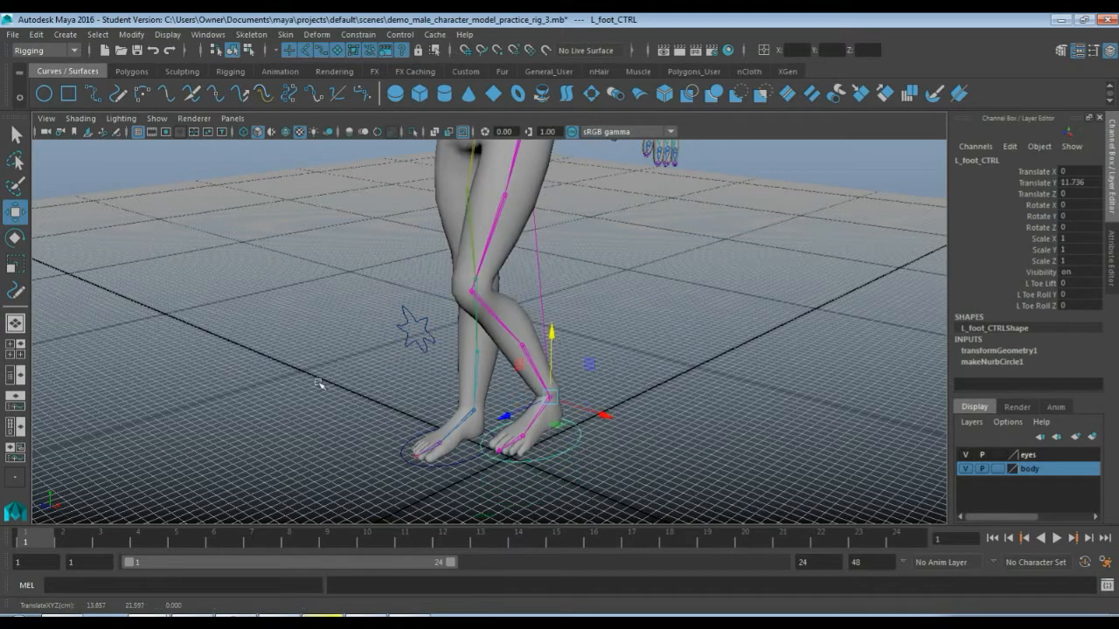
alt+drag(259, 391, 472, 376)
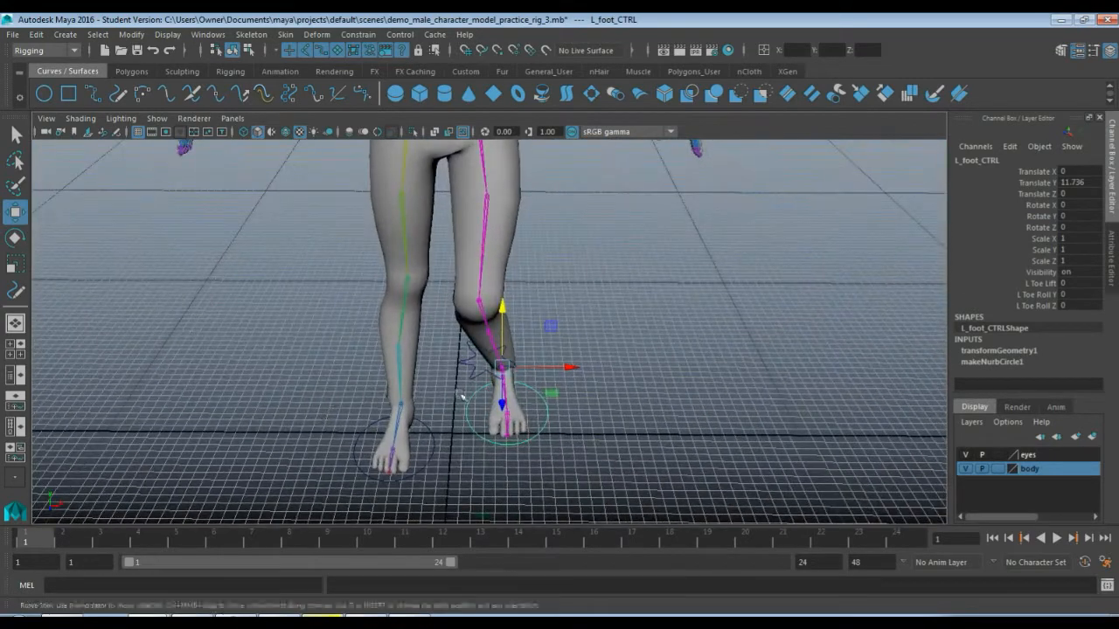
click(479, 370)
drag(552, 368, 501, 345)
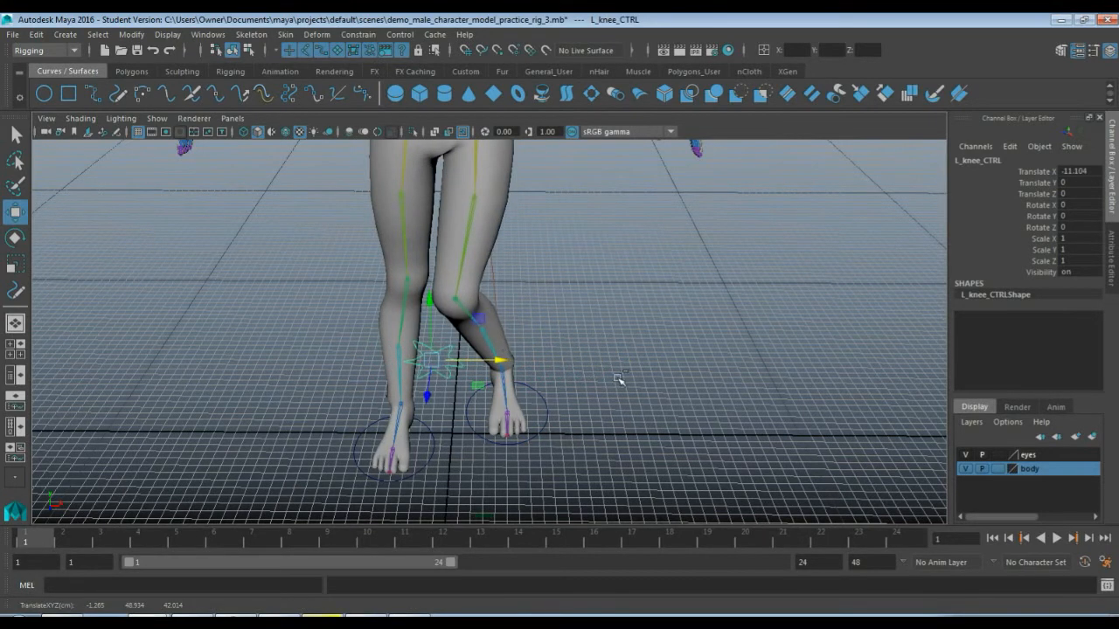
Step: Undo the test moves of L_knee_CTRL and L_foot_CTRL
key(ctrl+z)
key(ctrl+z)
key(ctrl+z)
key(ctrl+z)
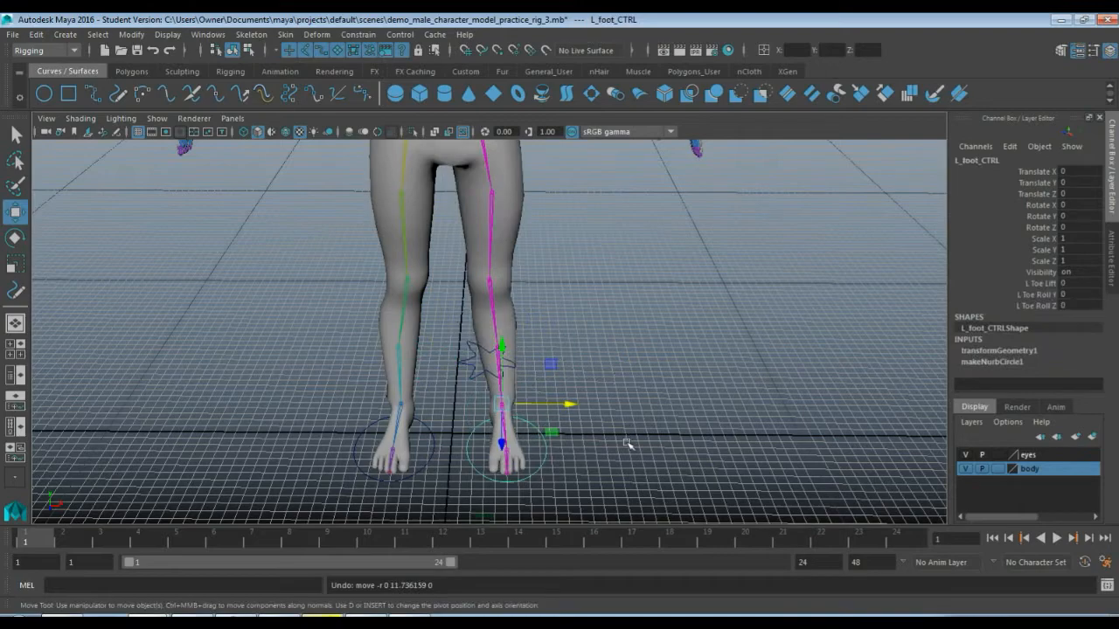
Step: Put L_knee_CTRL into its own group
scroll(627, 444, down, 2)
alt+drag(630, 442, 522, 392)
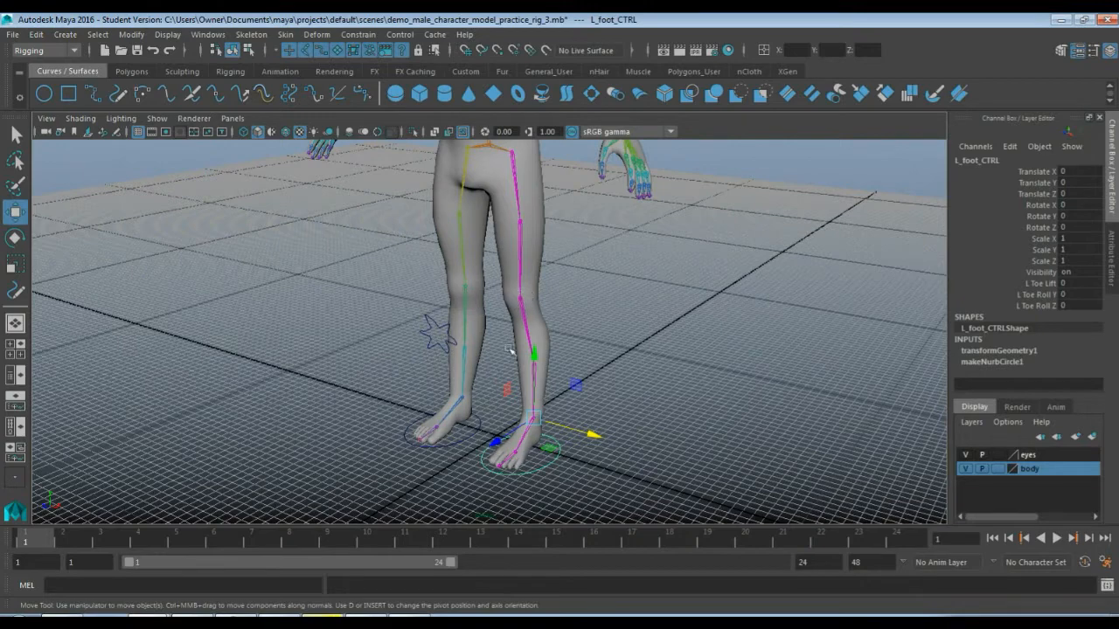
alt+middle_drag(512, 349, 381, 313)
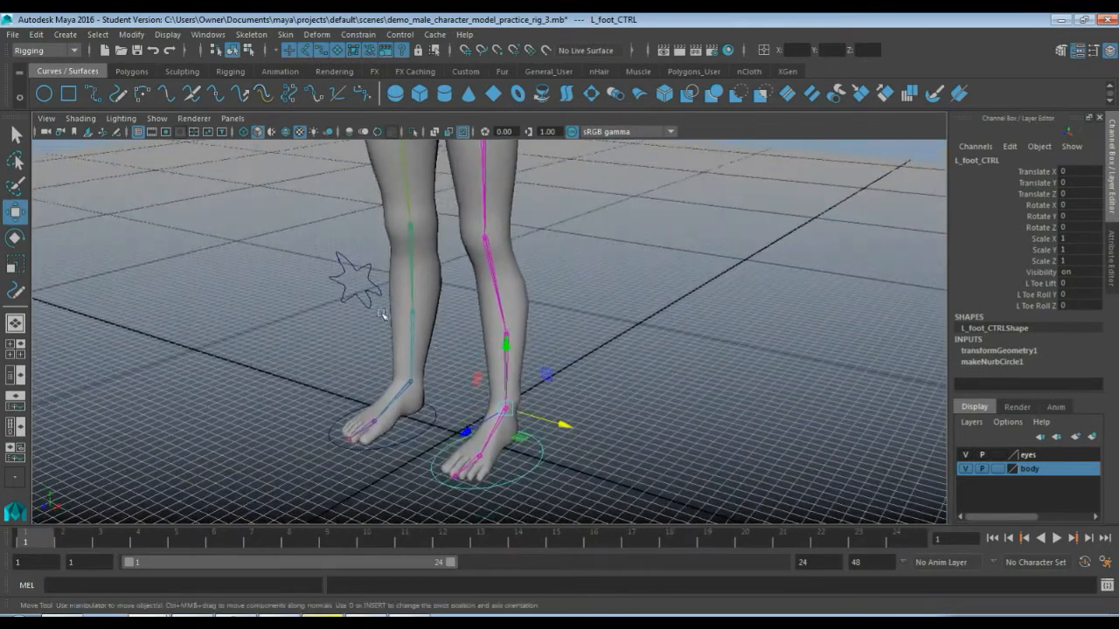
click(350, 264)
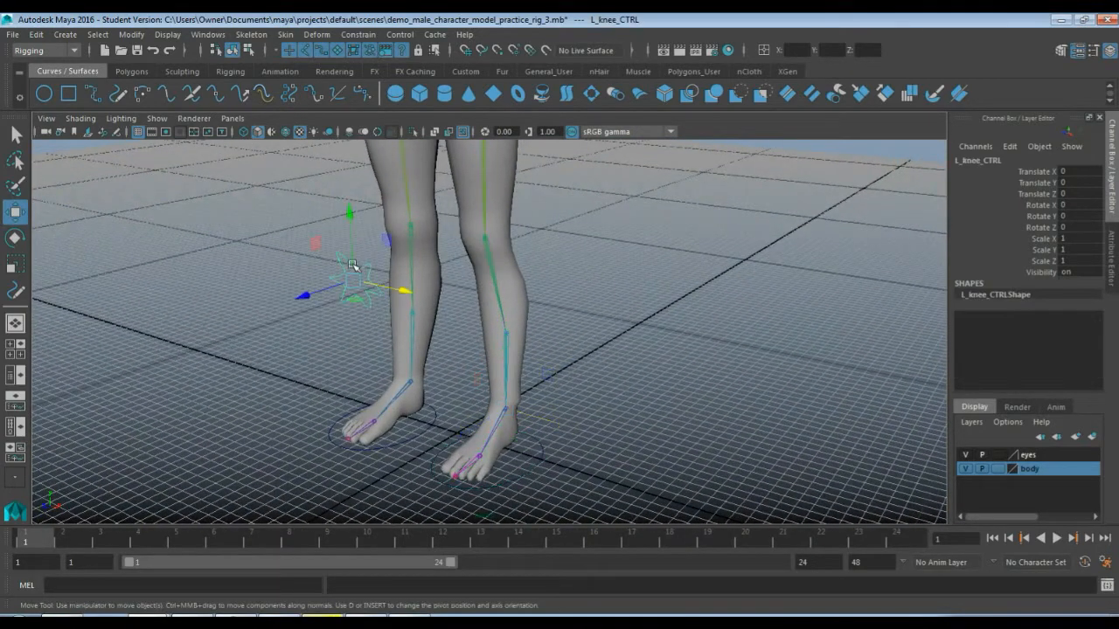
click(546, 458)
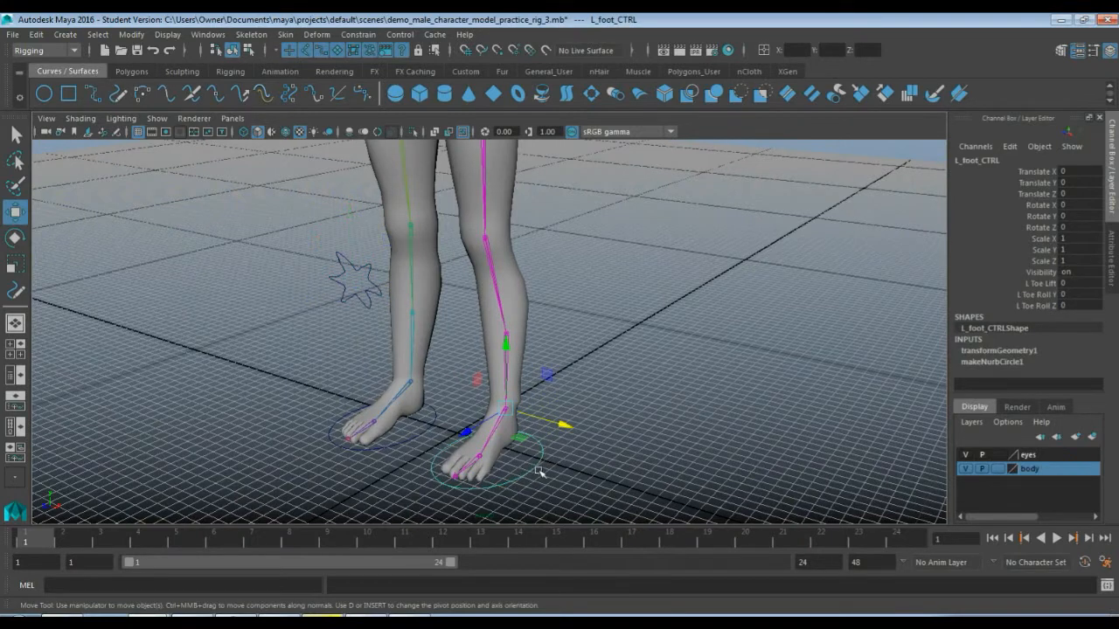
click(349, 266)
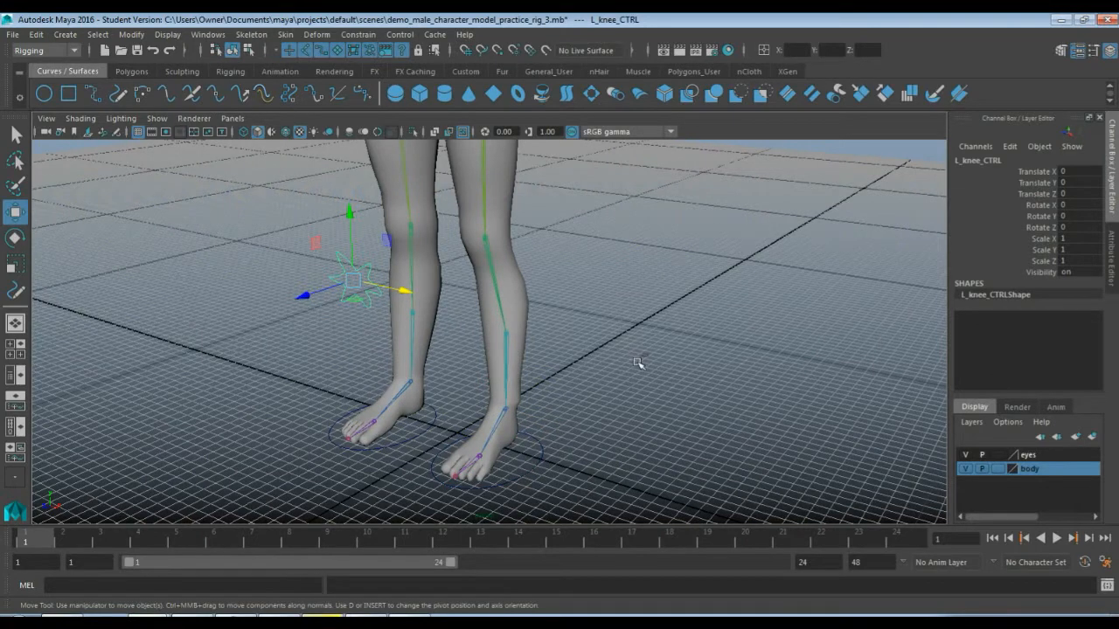
key(ctrl+g)
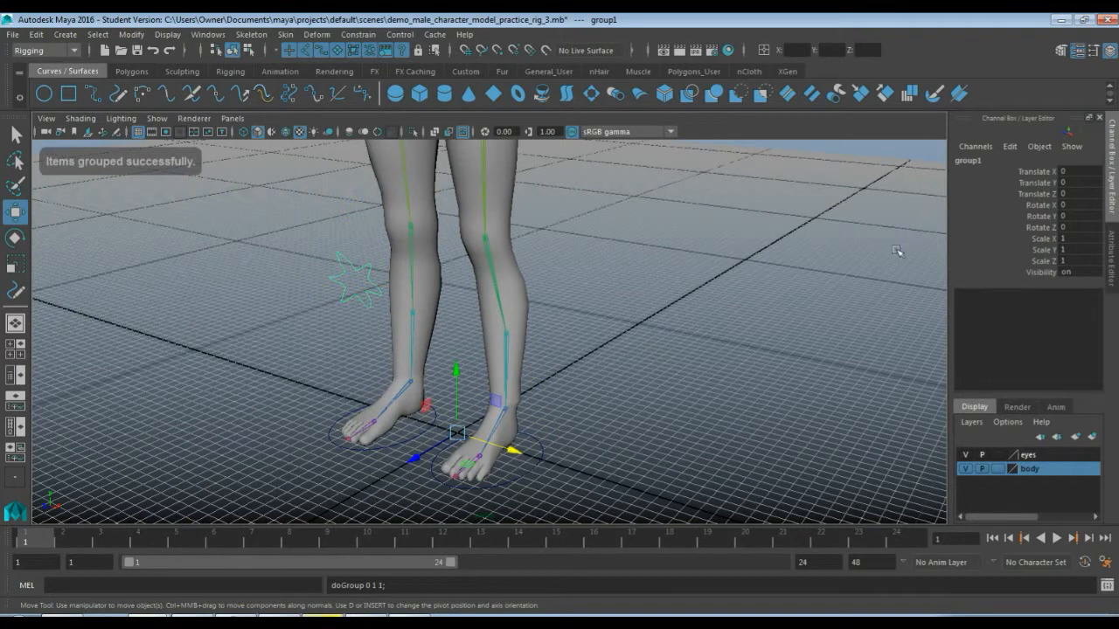
Step: Rename the new group as L_knee_CTRL_GRP and parent it under L_foot_CTRL
click(967, 161)
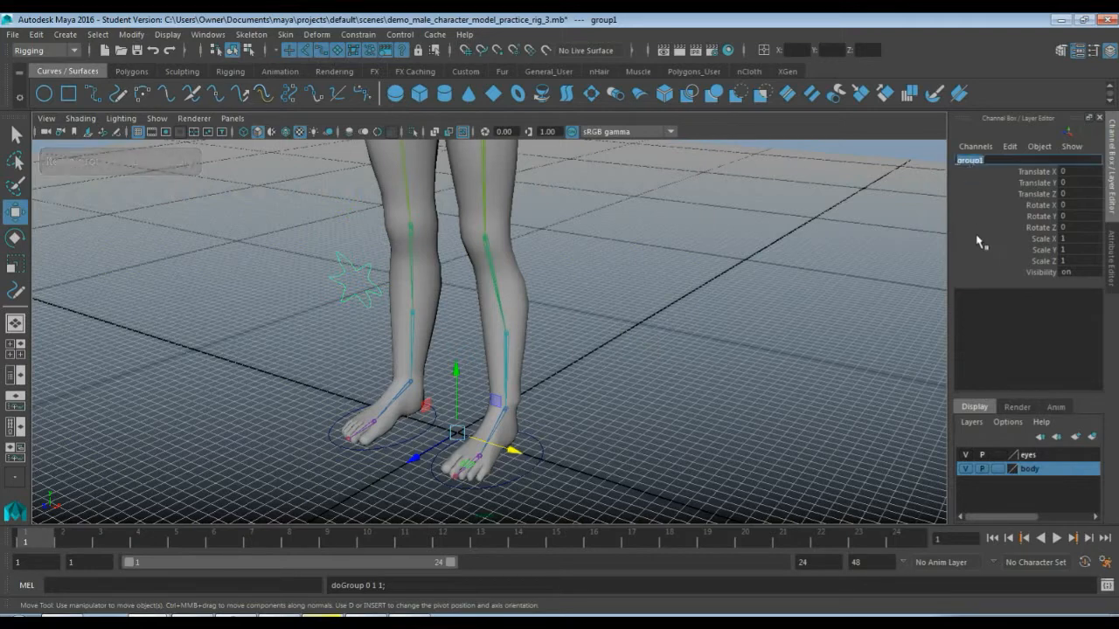
key(BackSpace)
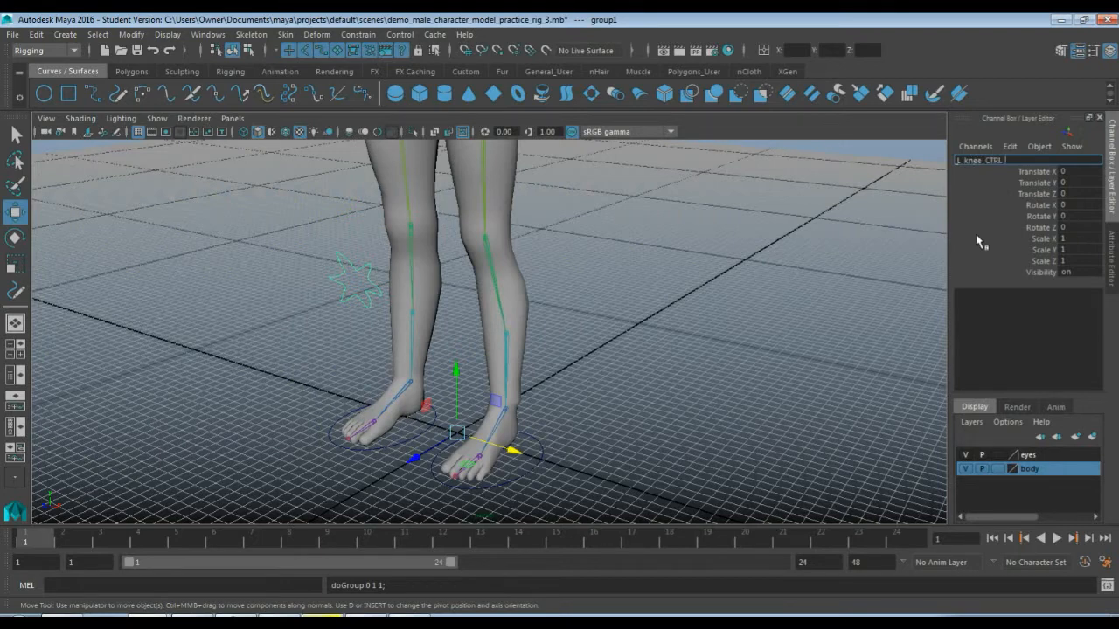
key(Return)
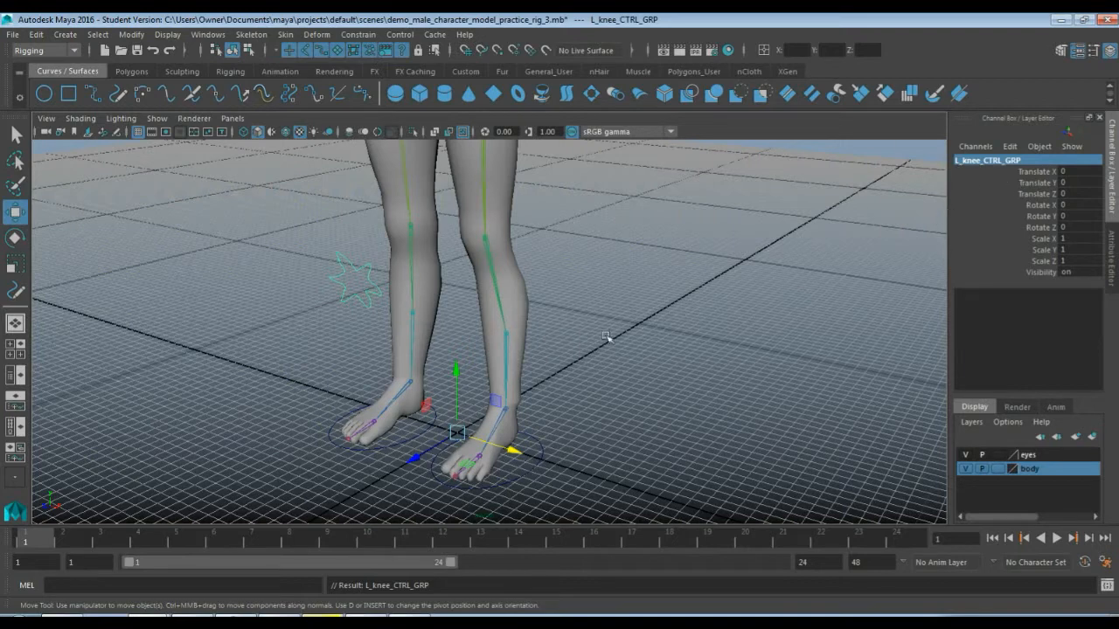
click(519, 480)
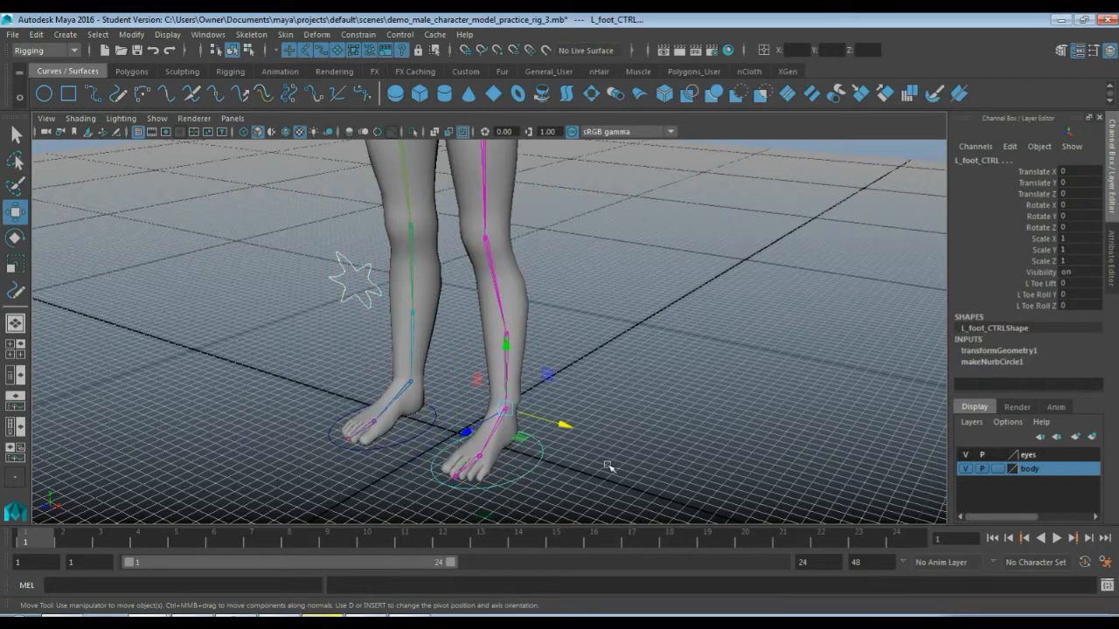
key(Up)
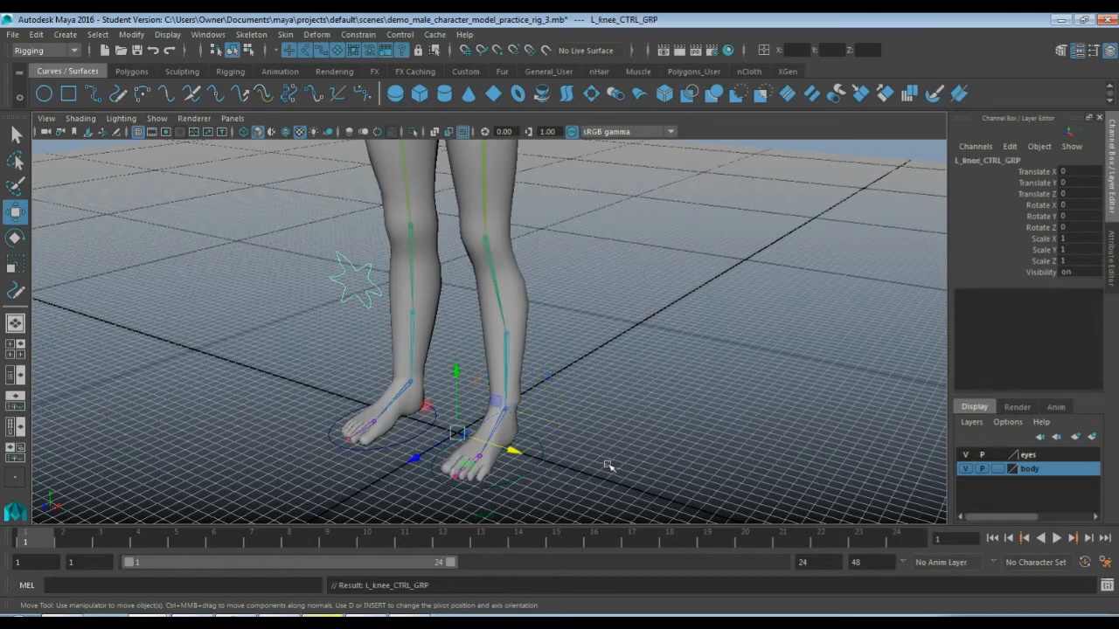
Step: Move L_foot_CTRL up and back to about 19.3 in Translate Y and -8.1 in Translate Z
click(535, 473)
drag(507, 409, 461, 364)
alt+drag(376, 365, 566, 301)
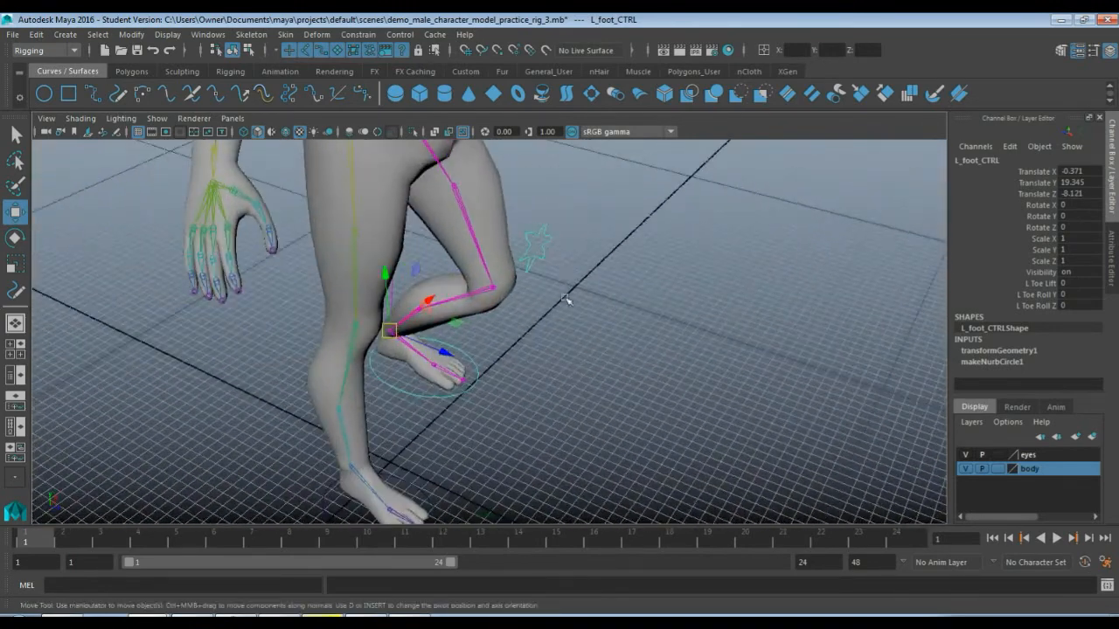
Step: Slide L_knee_CTRL sideways to about -20.6 in Translate X and inspect how the left knee follows
click(533, 234)
drag(569, 219, 506, 263)
alt+drag(573, 269, 520, 255)
scroll(517, 309, down, 2)
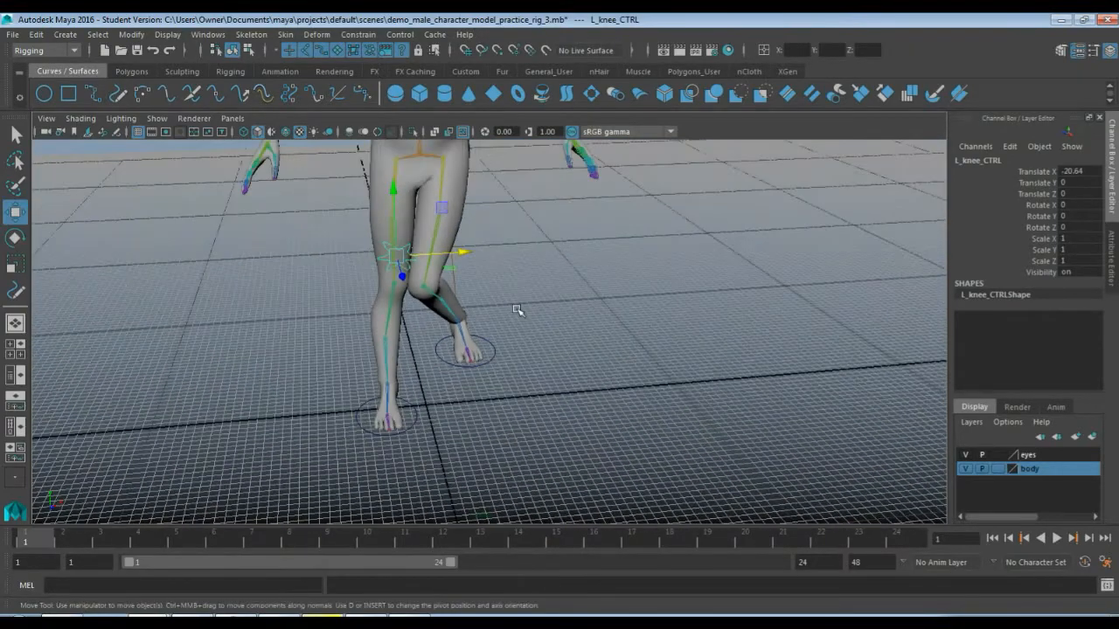
scroll(517, 312, up, 4)
alt+drag(501, 335, 447, 308)
alt+middle_drag(446, 308, 463, 336)
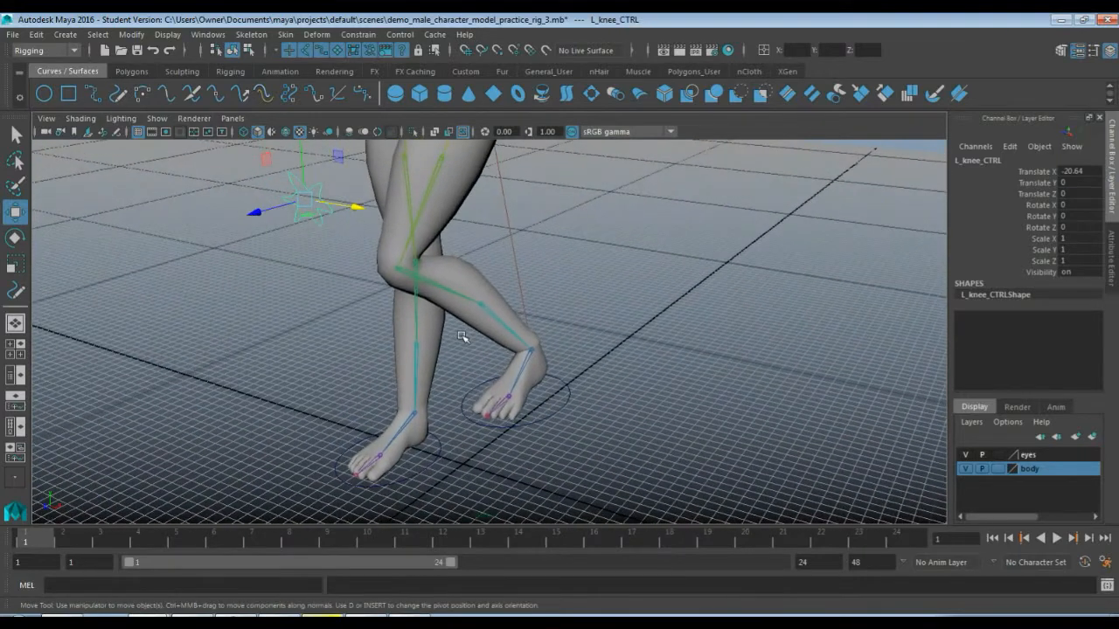
scroll(461, 256, down, 5)
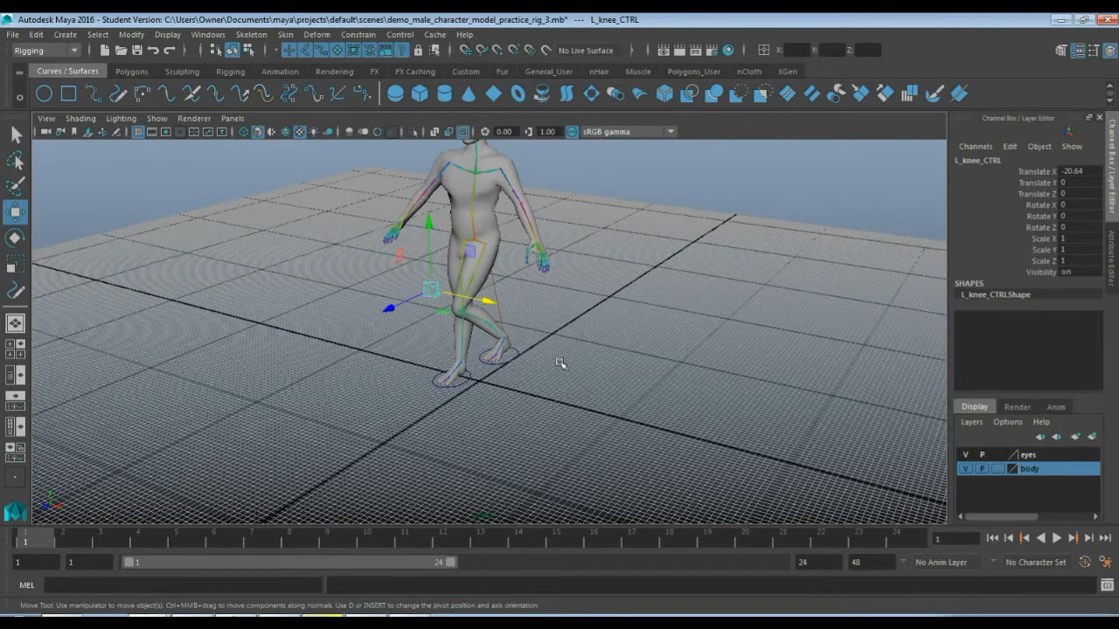
scroll(562, 367, up, 4)
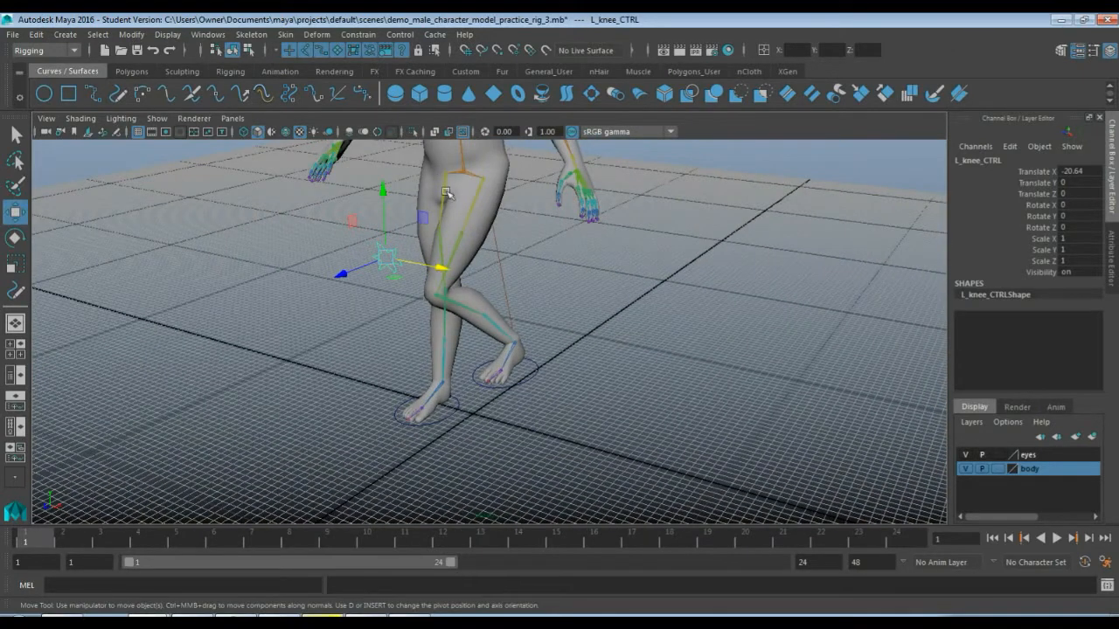